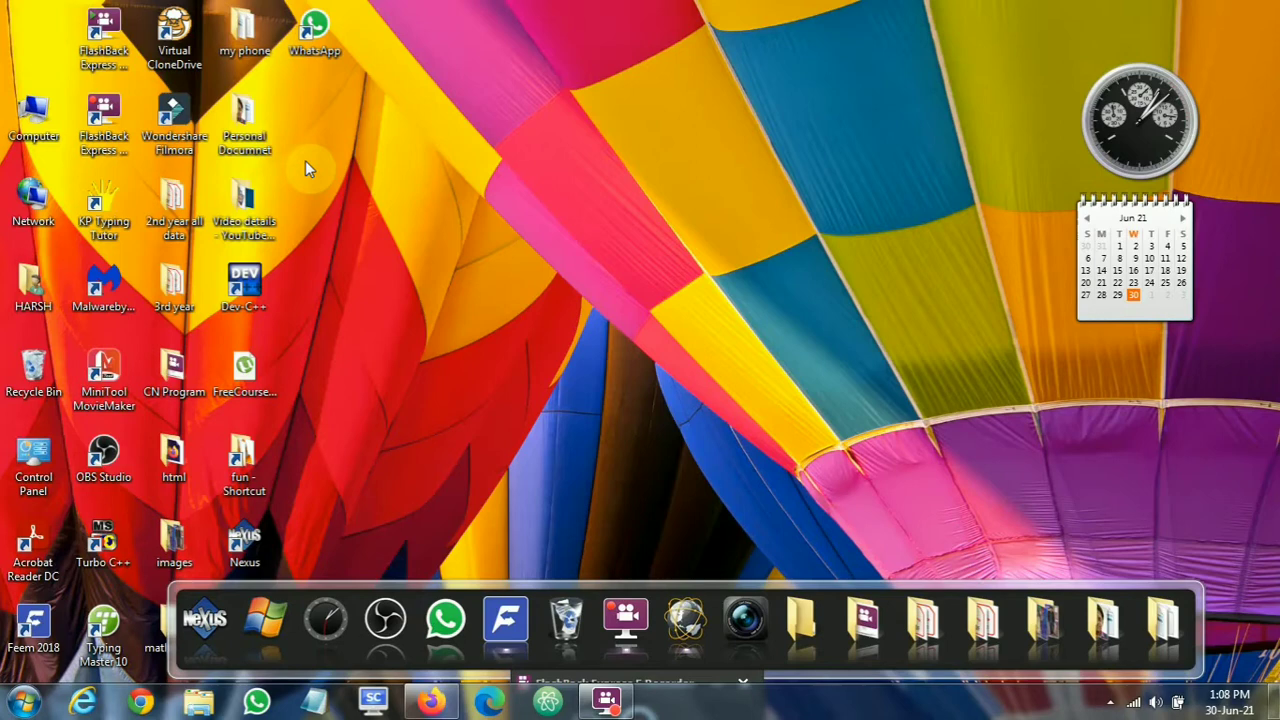
Switch to Firefox and bring up the Momentum dashboard on a new tab, closing the extra tab.
click(432, 704)
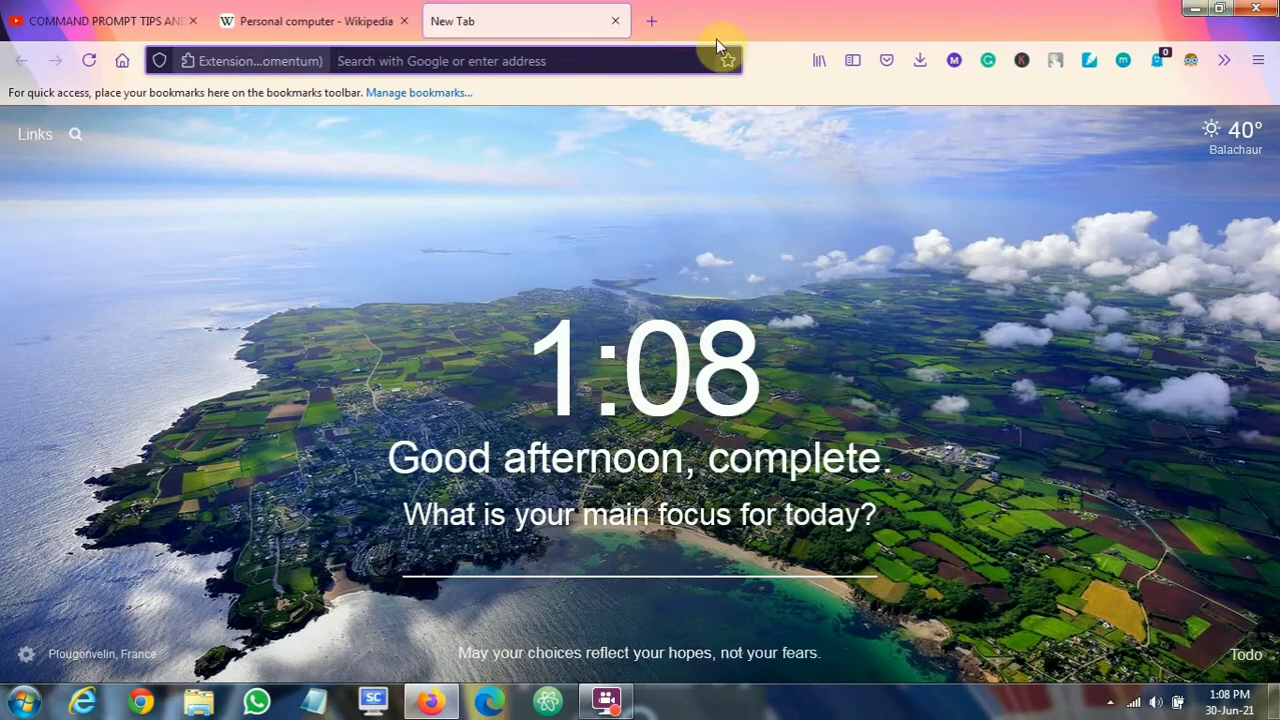
click(651, 21)
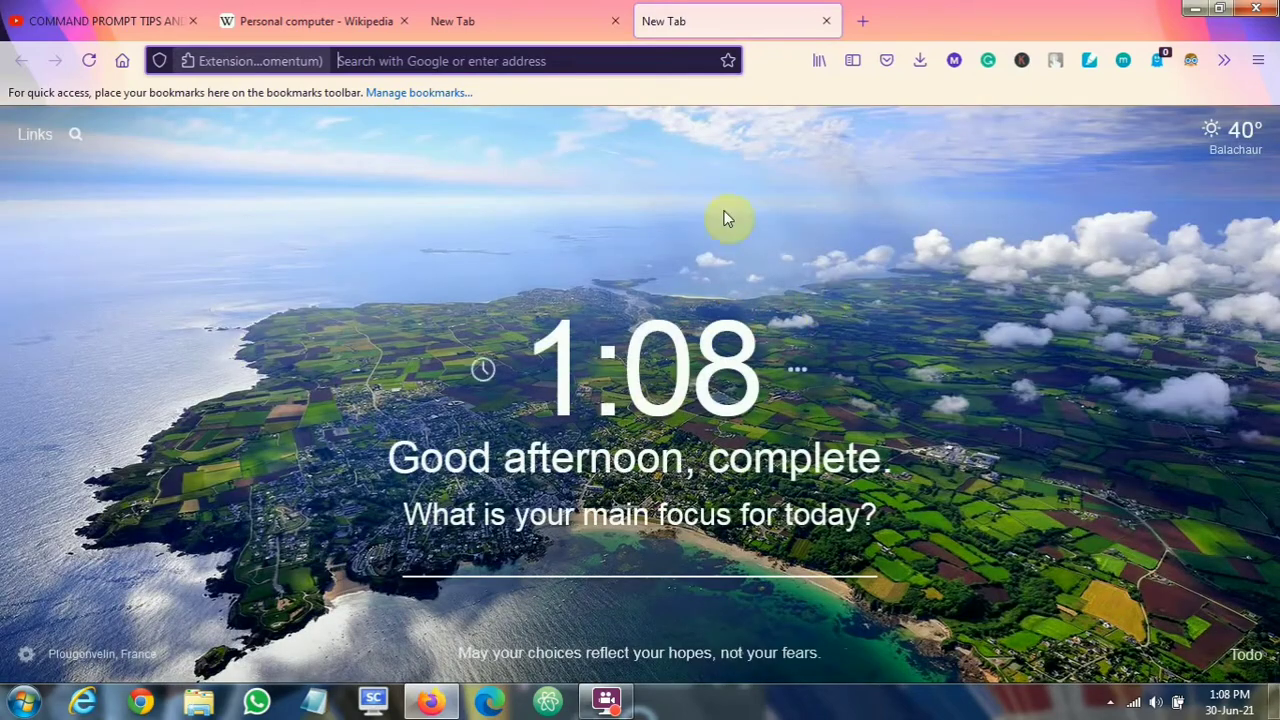
click(491, 23)
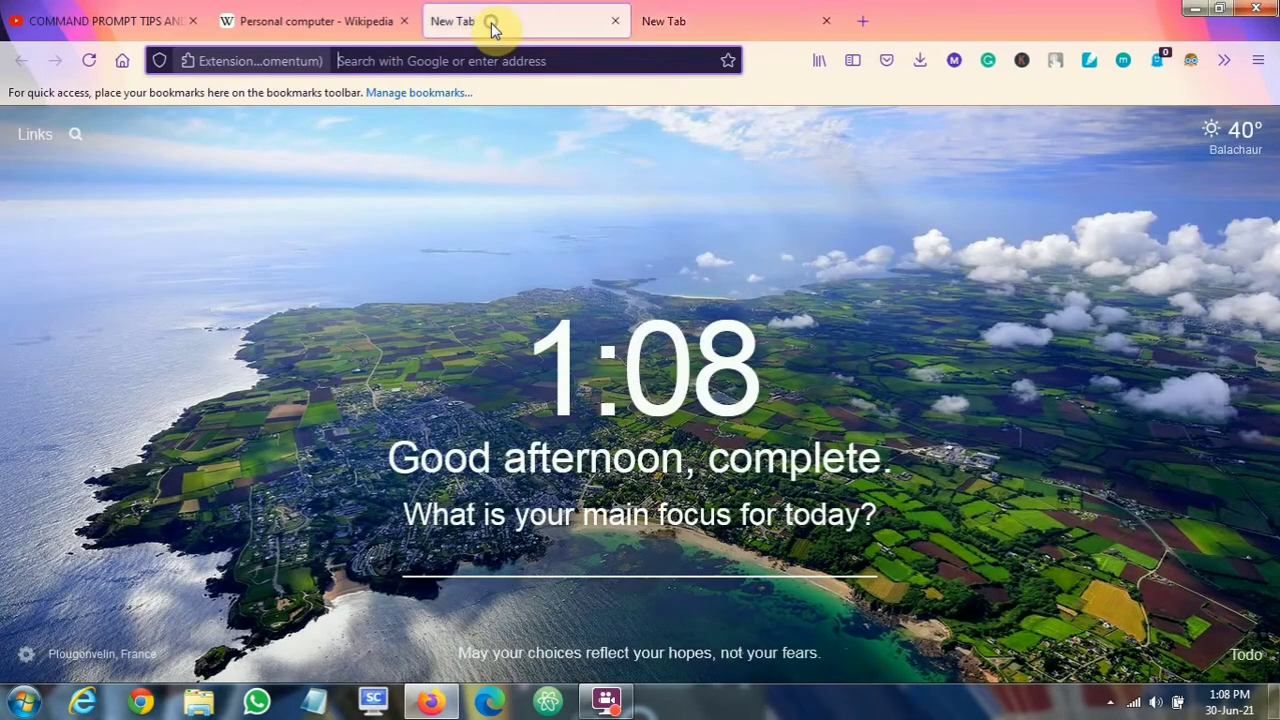
click(826, 21)
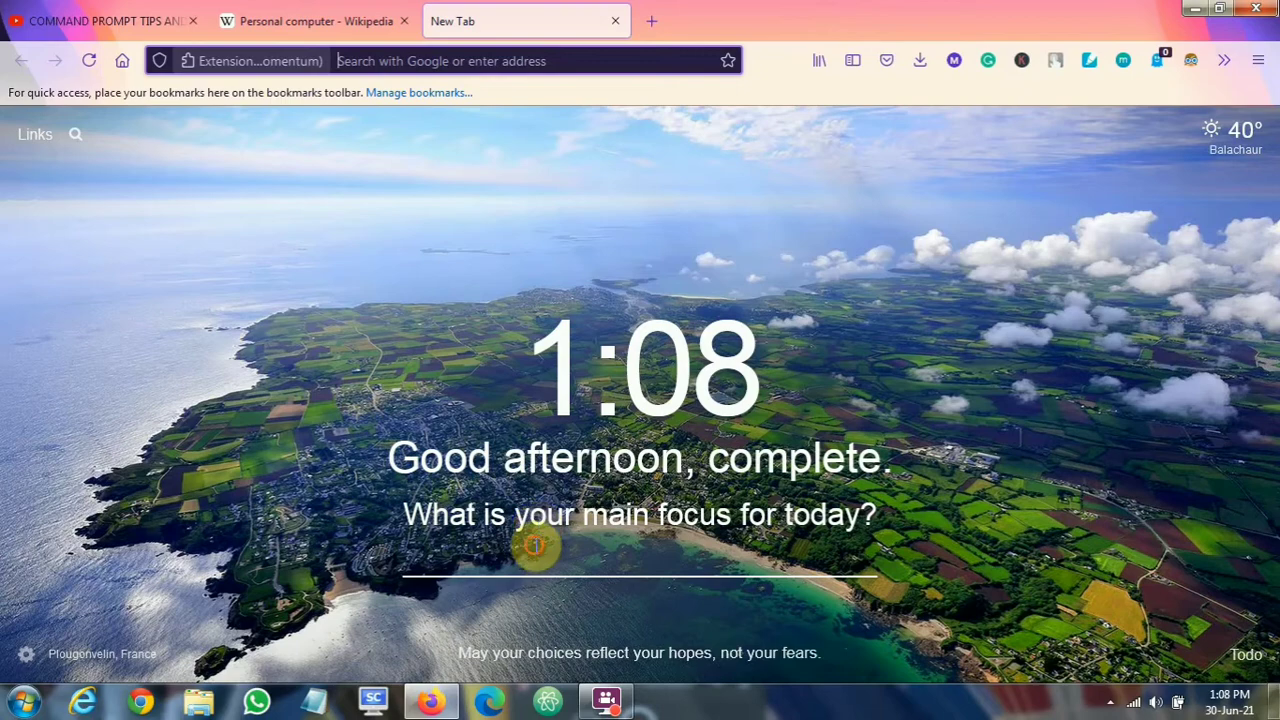
click(536, 546)
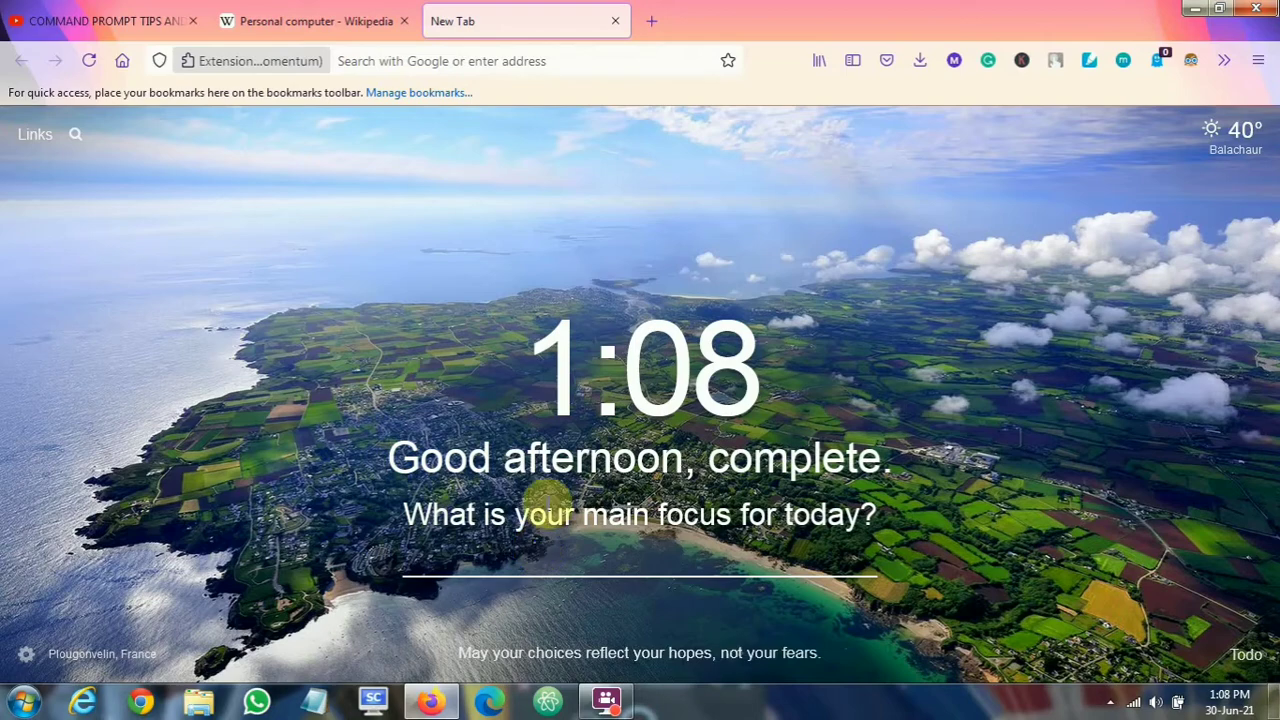
Open the Momentum extension's management page and review its description, update and private-window options, version and rating.
right_click(1121, 62)
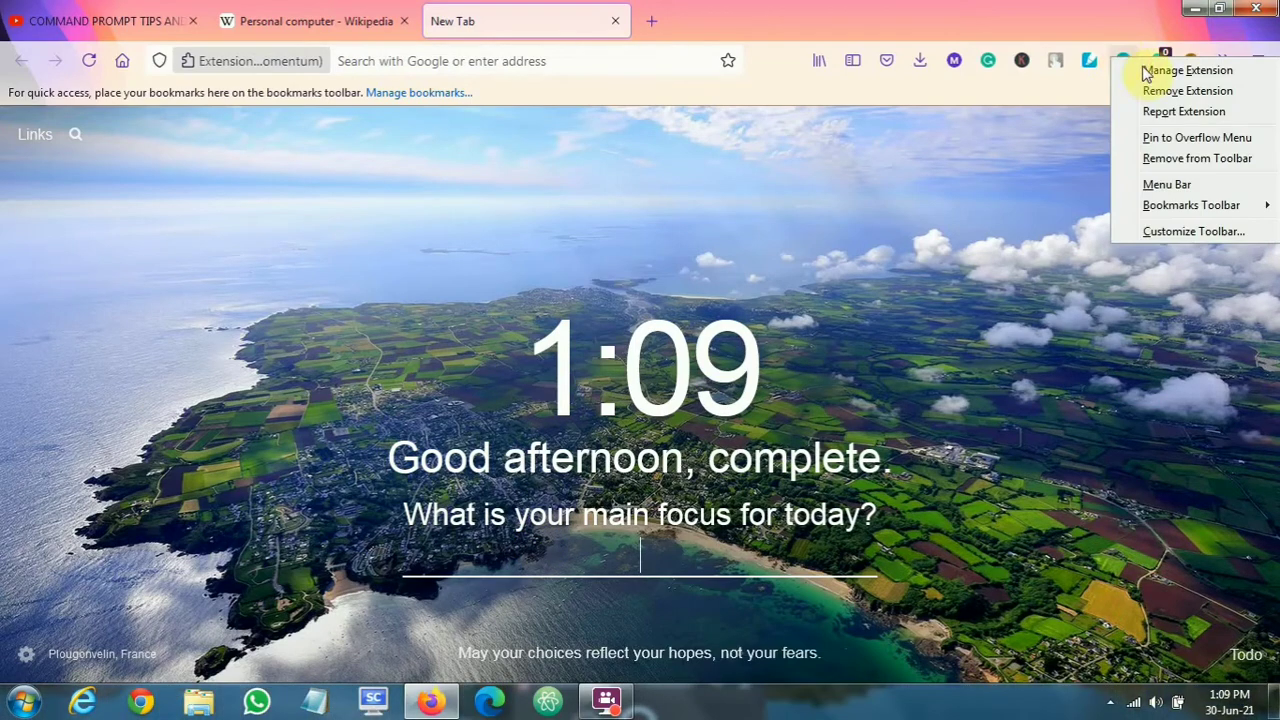
click(1145, 69)
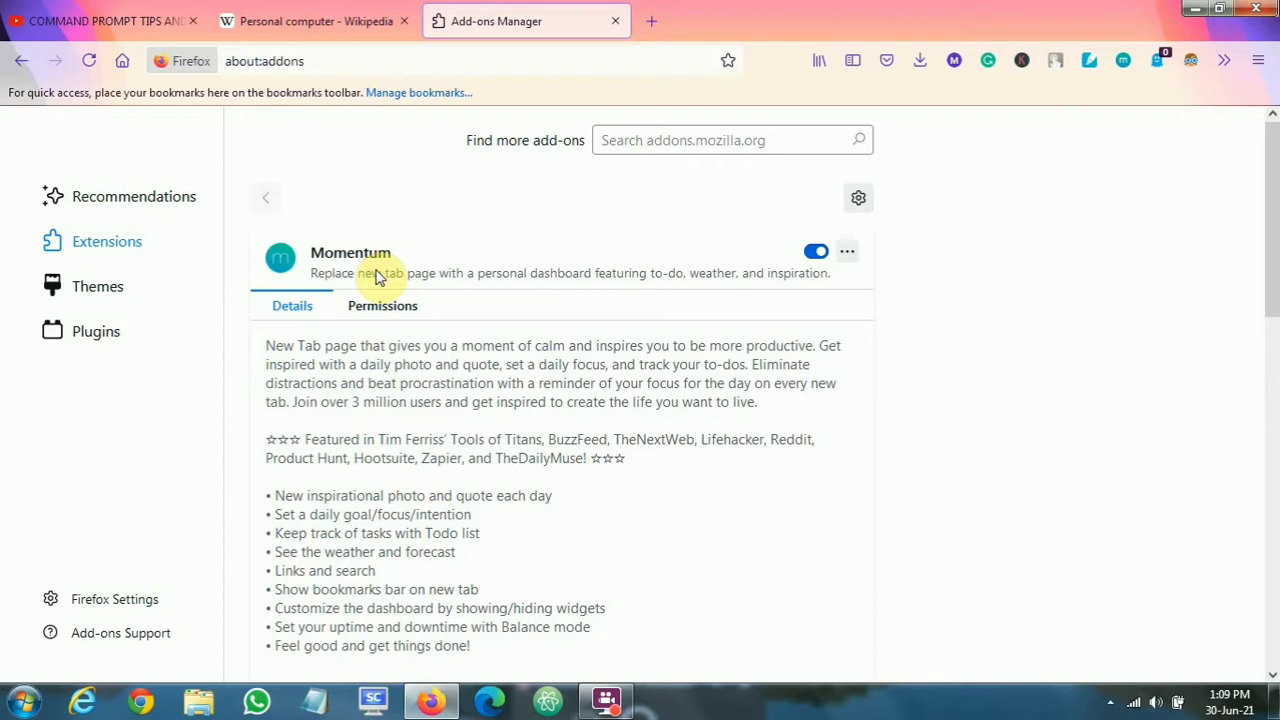
scroll(528, 272, down, 2)
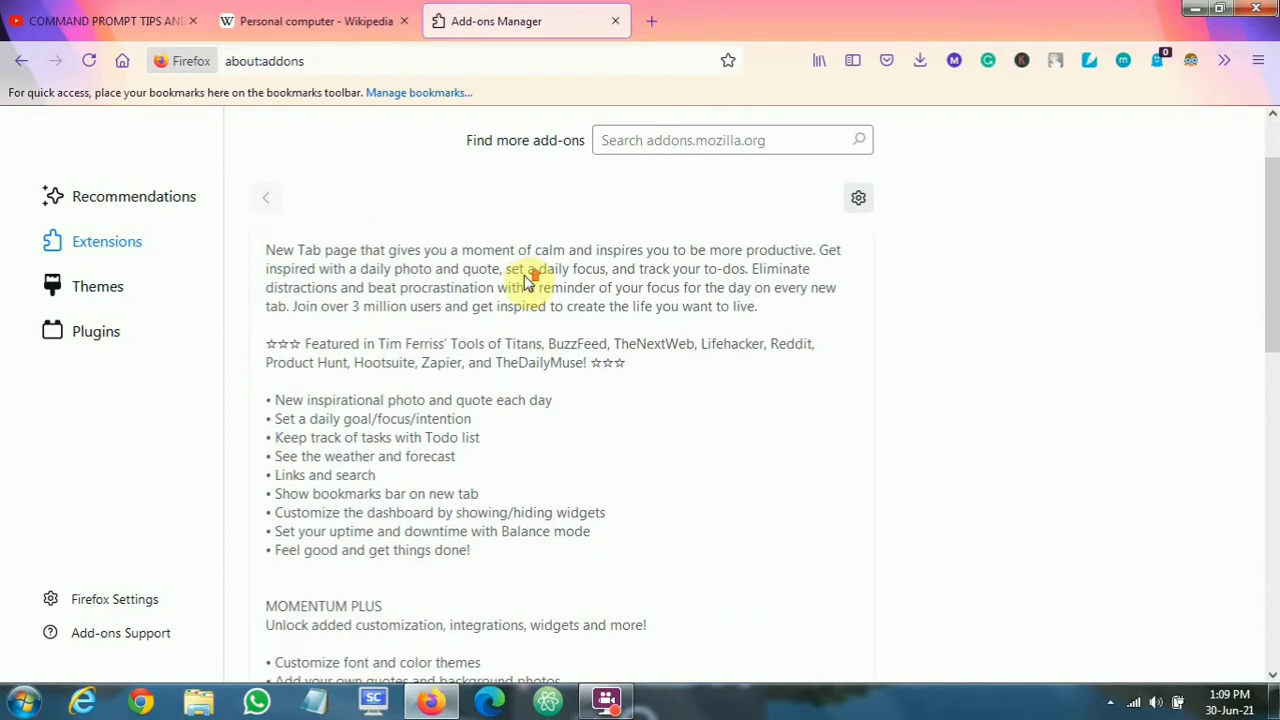
scroll(526, 280, up, 2)
scroll(526, 280, down, 8)
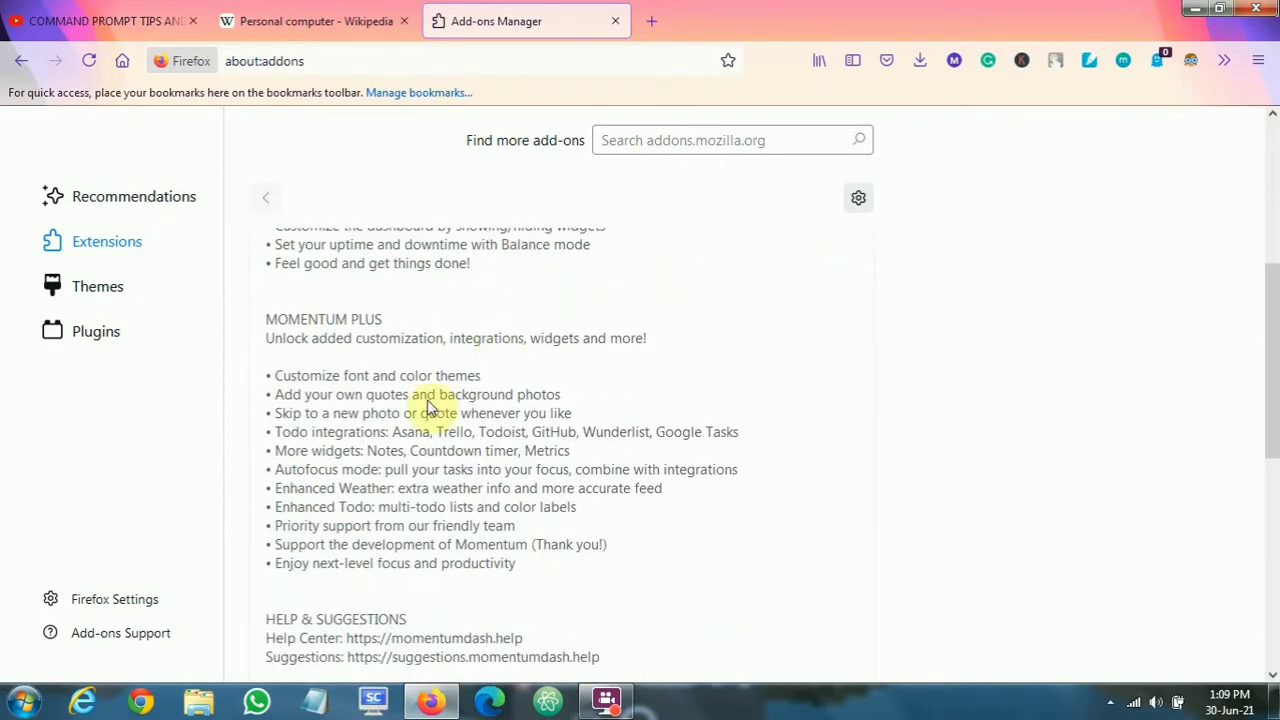
scroll(405, 405, down, 2)
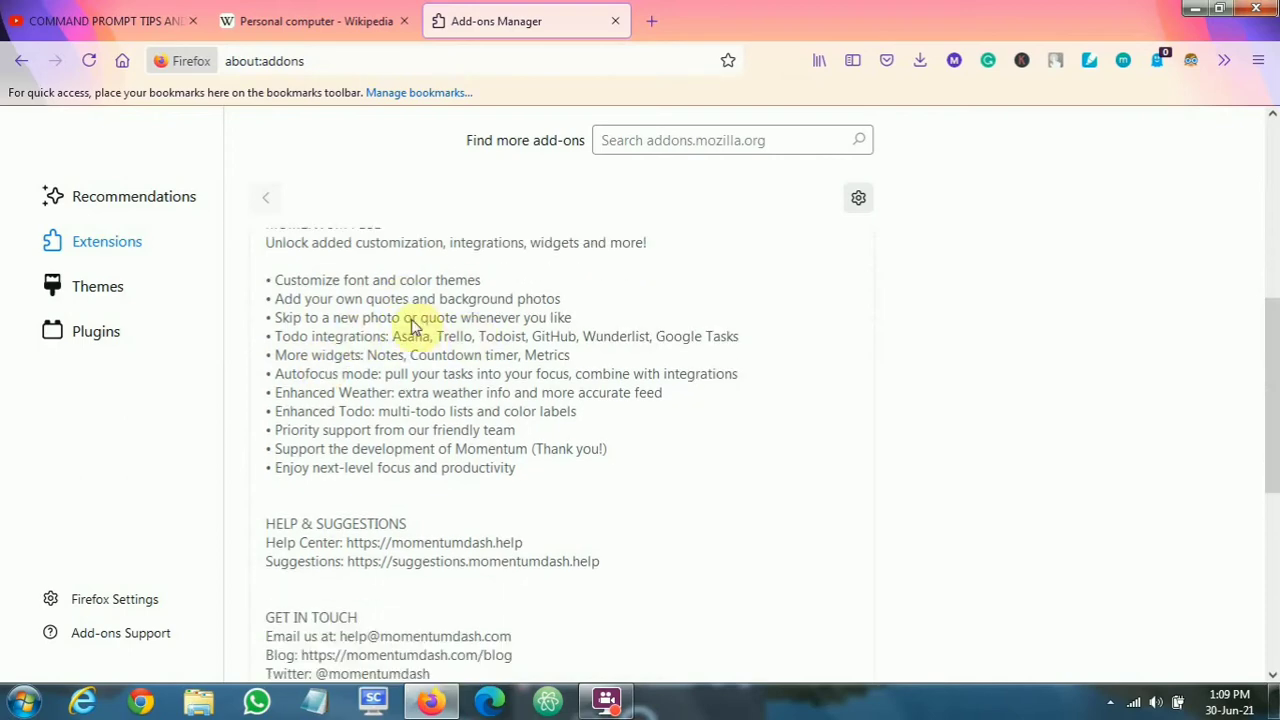
scroll(440, 324, down, 5)
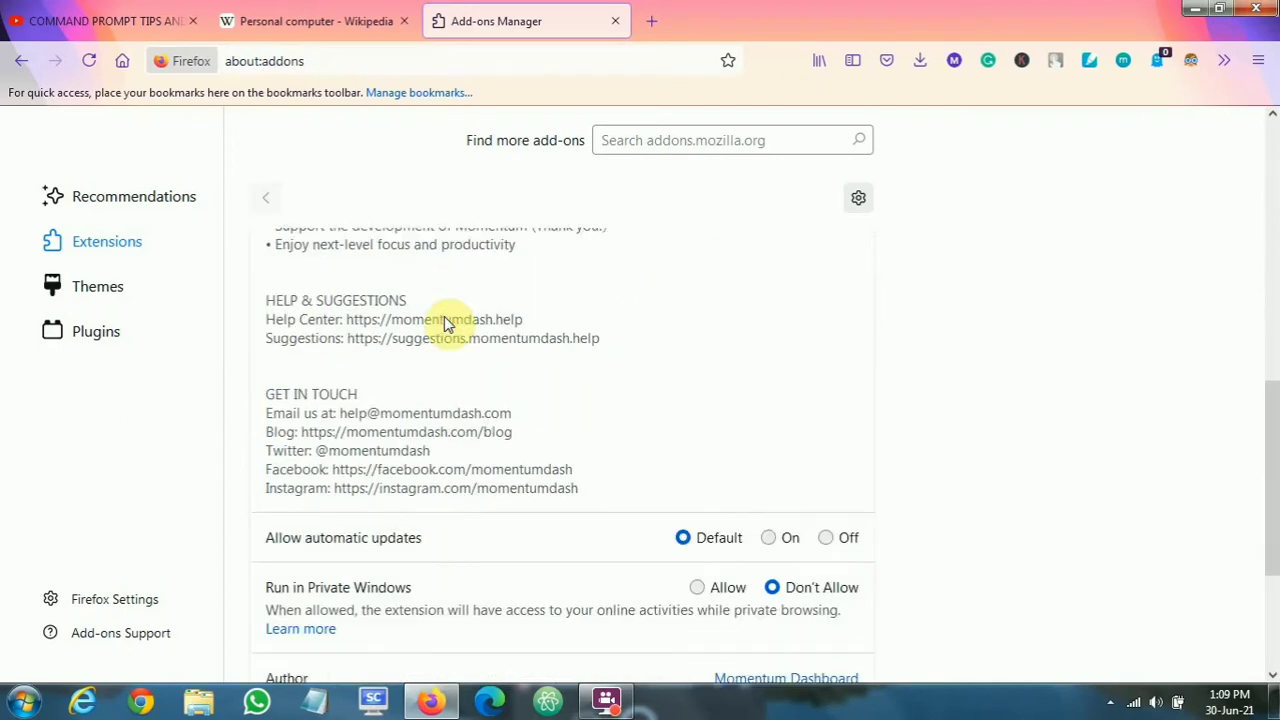
scroll(447, 322, down, 5)
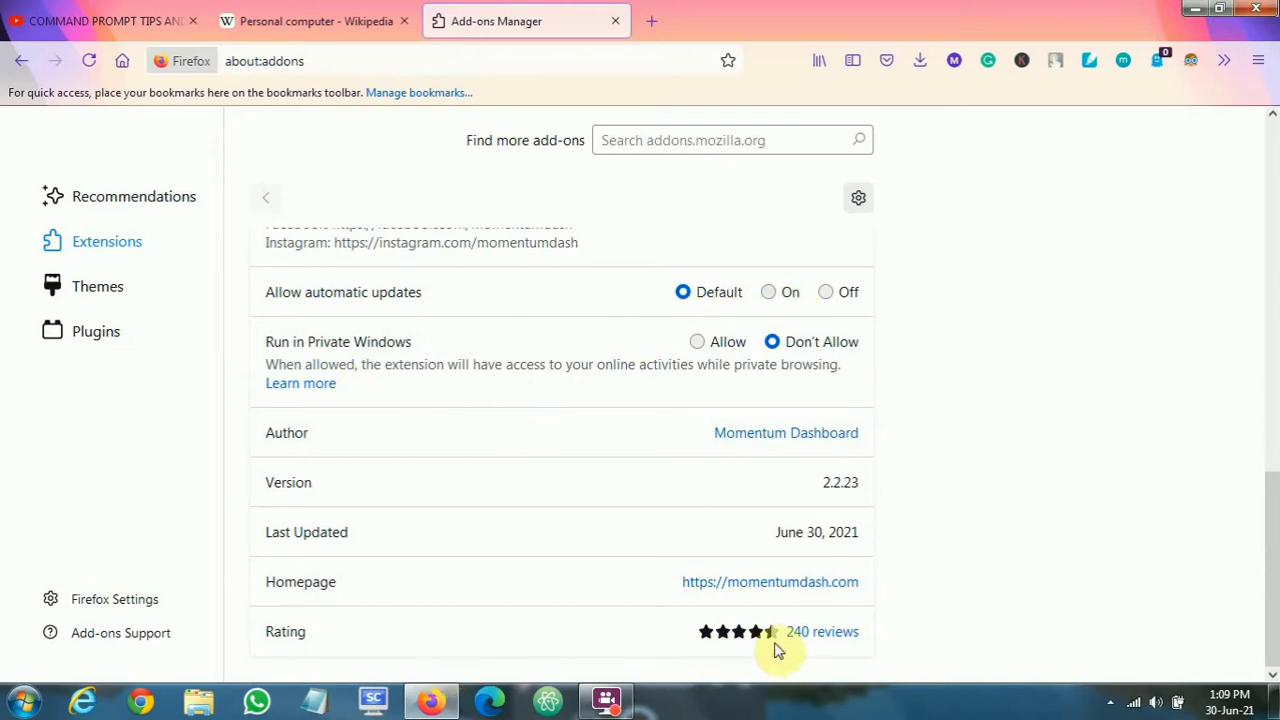
mouse_move(781, 646)
scroll(665, 545, up, 5)
scroll(665, 545, up, 5)
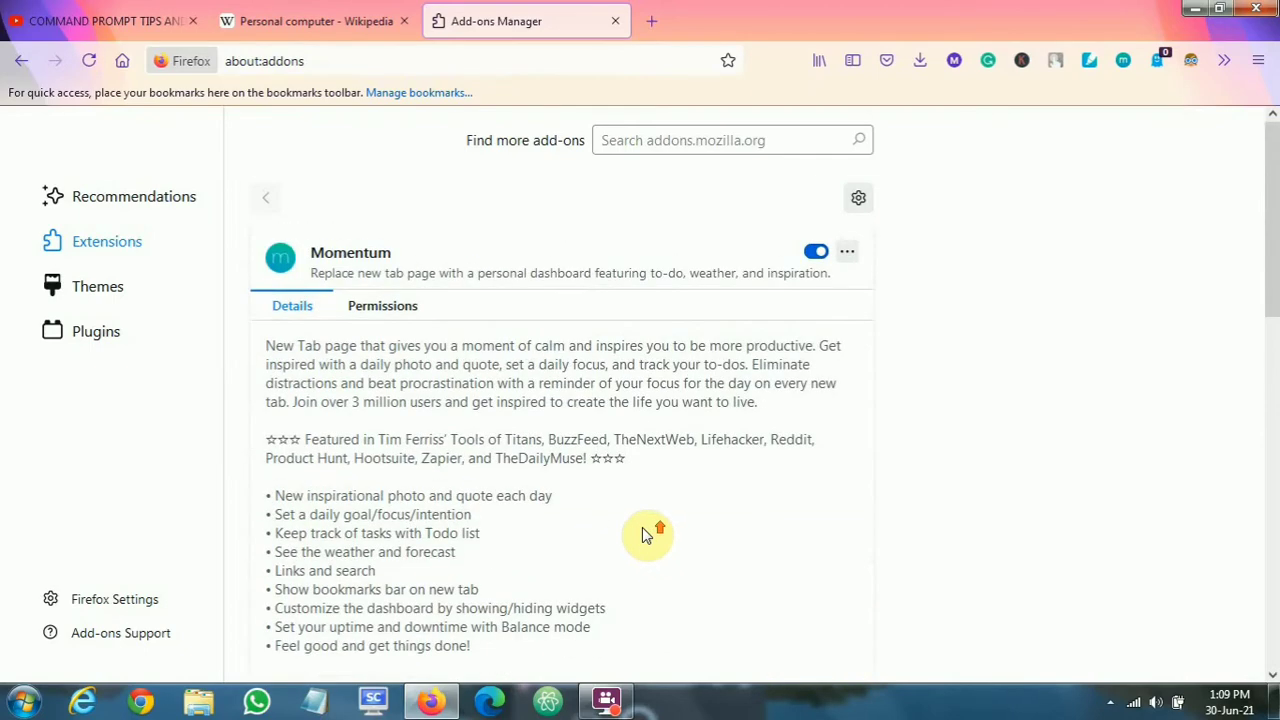
Replace the Add-ons Manager tab with a new tab and set today's main focus to "meeting with friends".
click(652, 21)
click(616, 22)
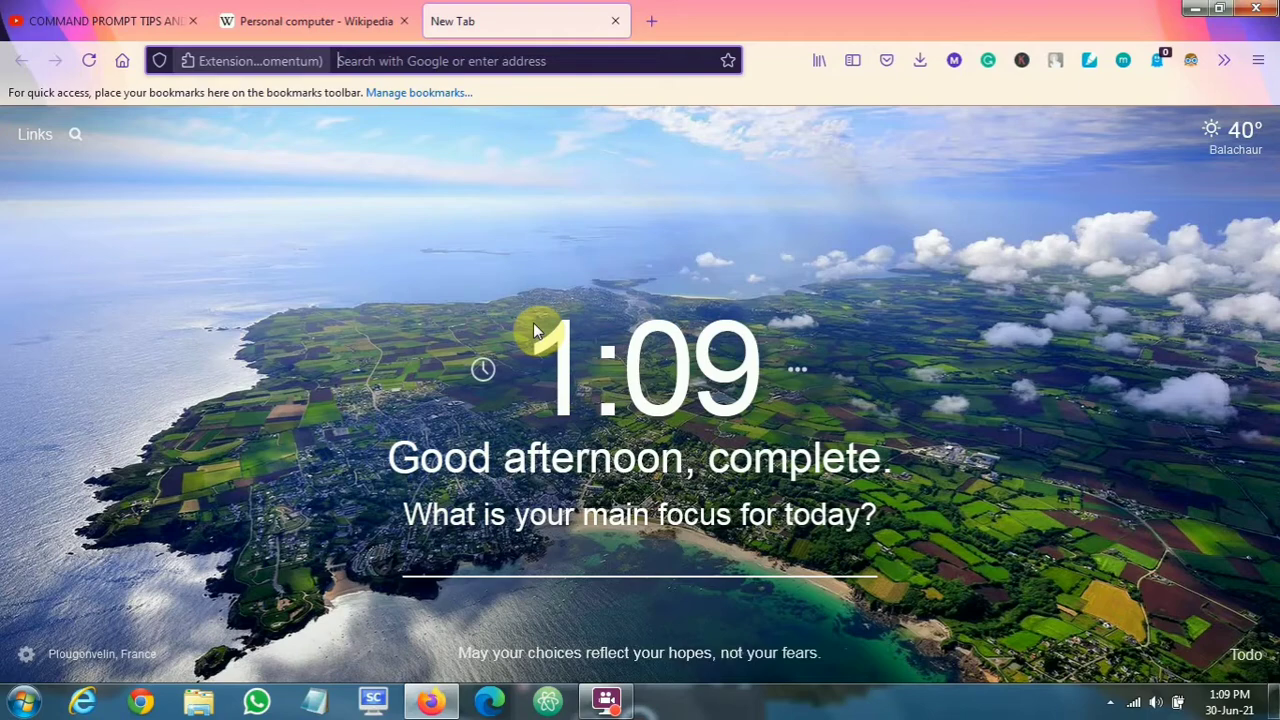
click(653, 568)
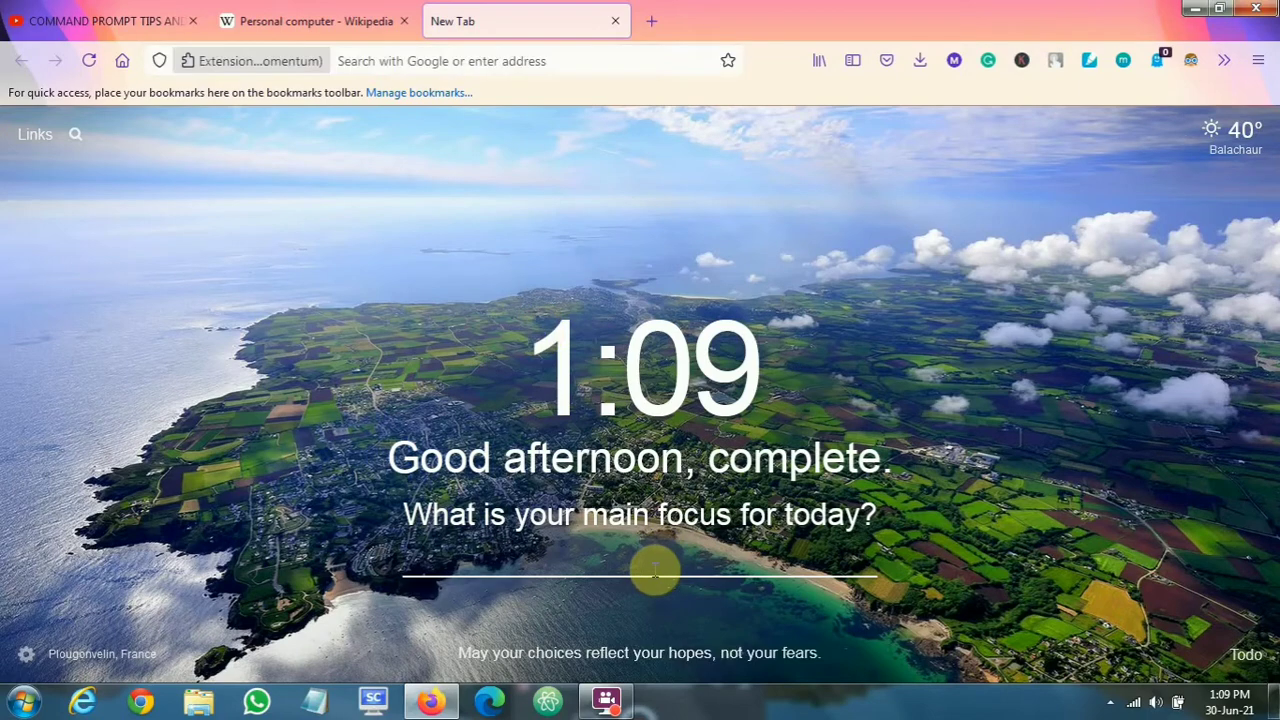
text(meetin)
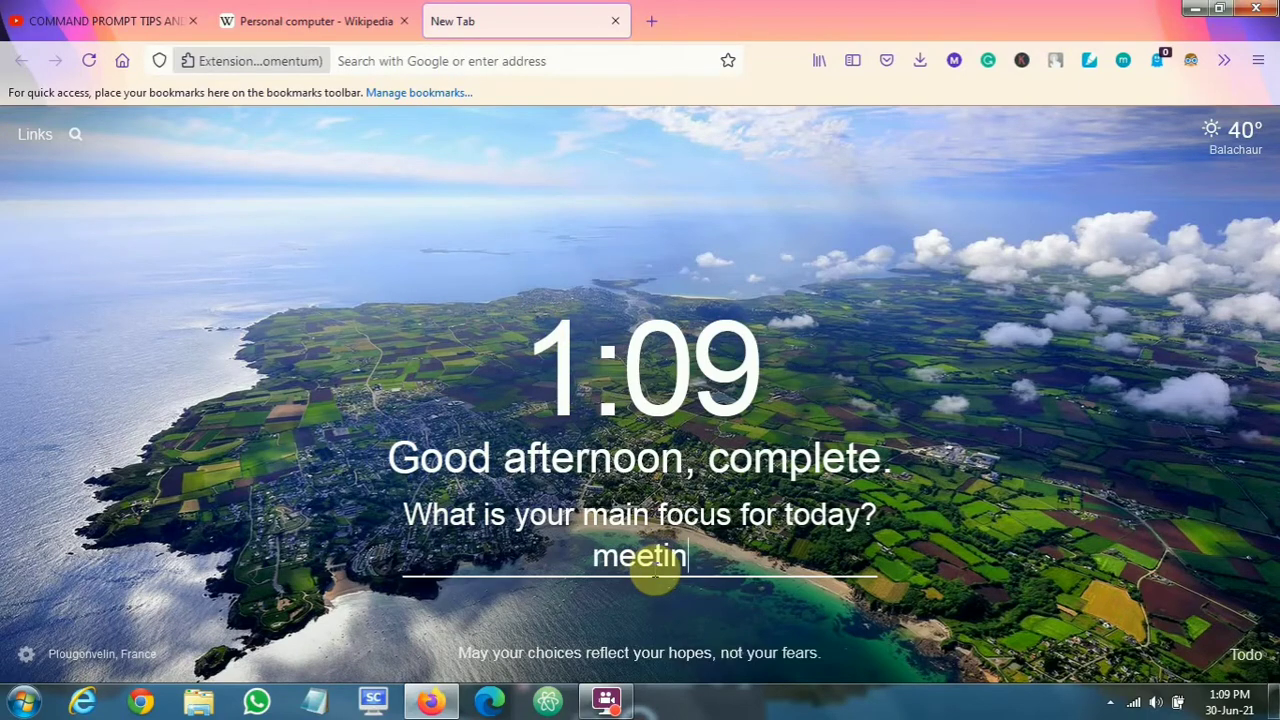
text(g with )
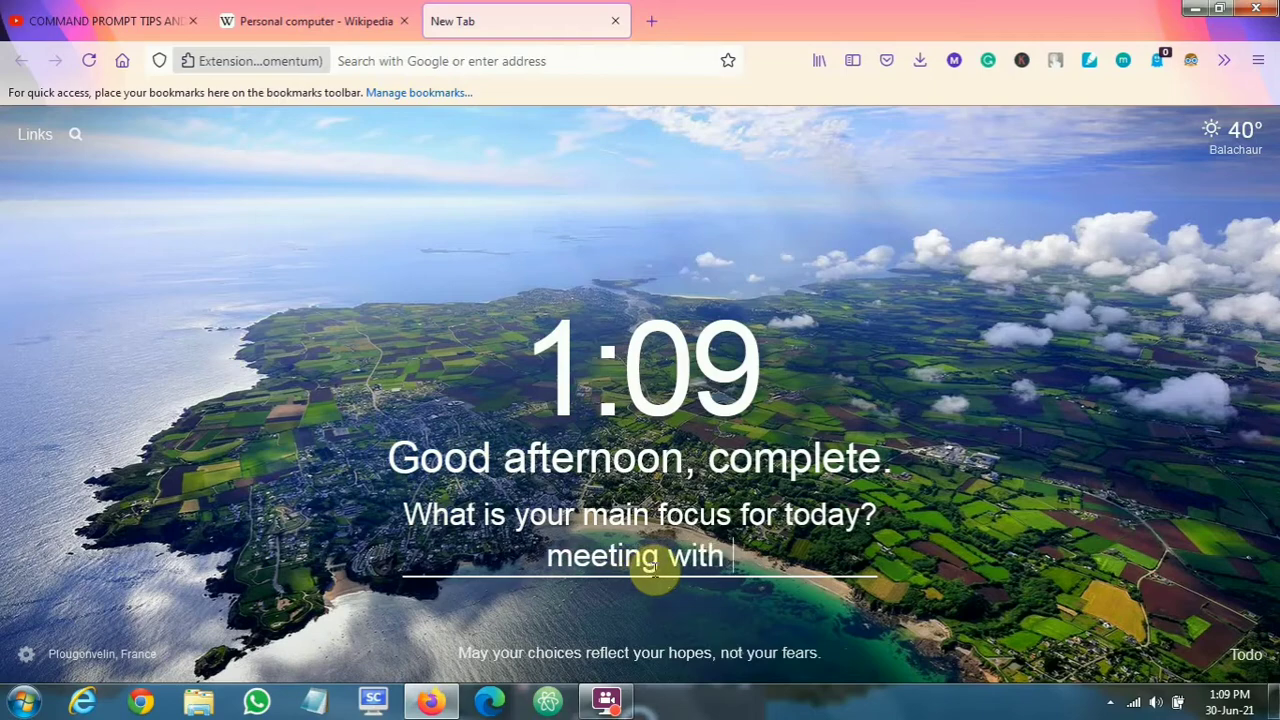
text(friends)
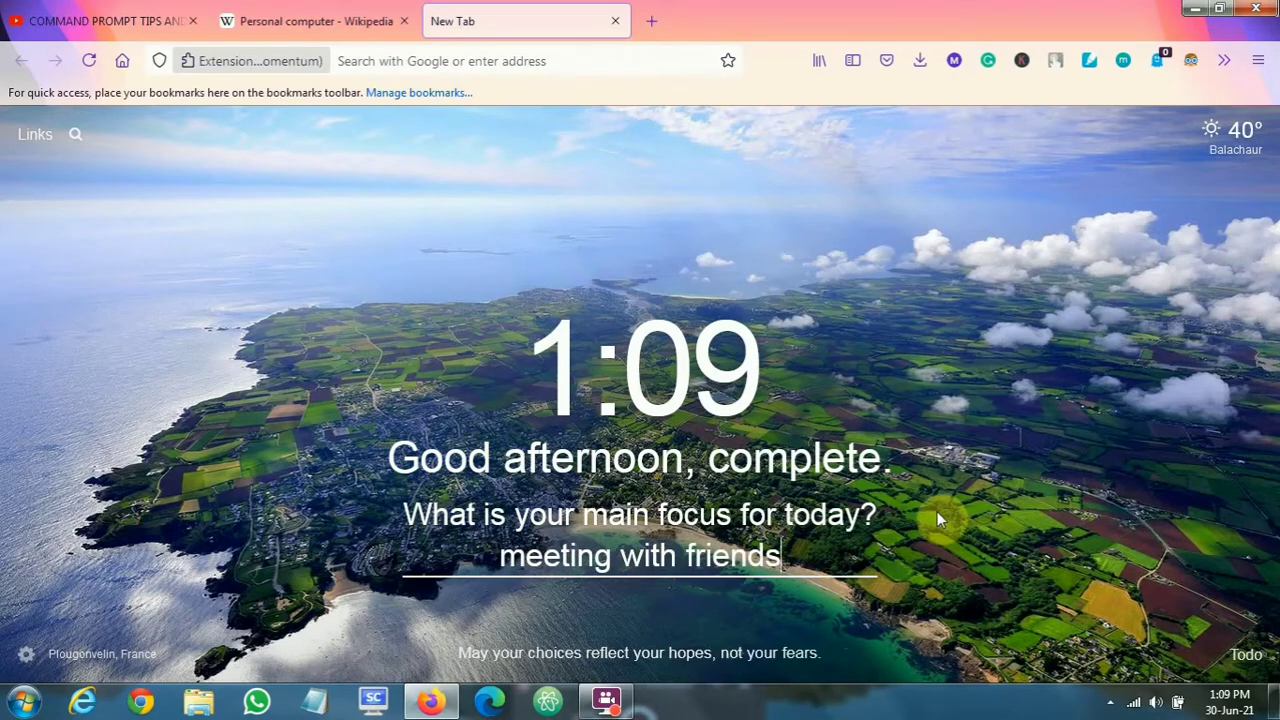
key(Return)
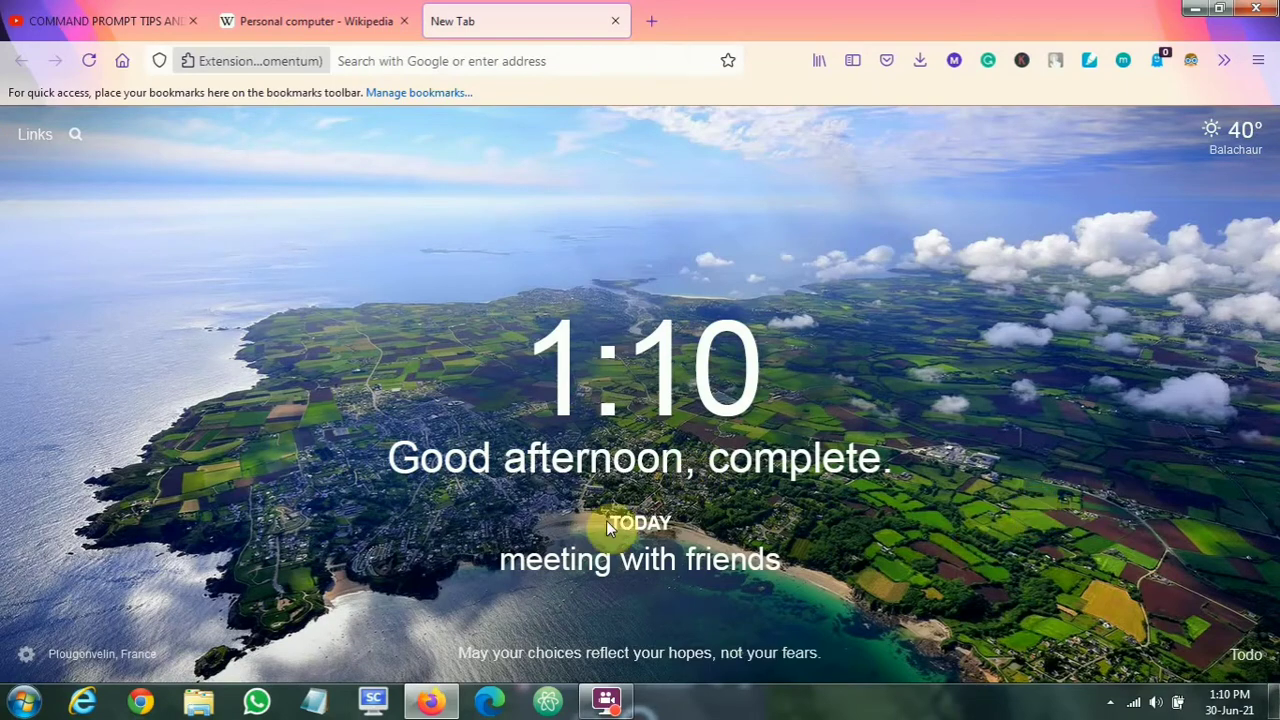
Examine the dashboard's quote and weather areas and the metric types that can be added, closing the metric chooser without adding any.
mouse_move(527, 646)
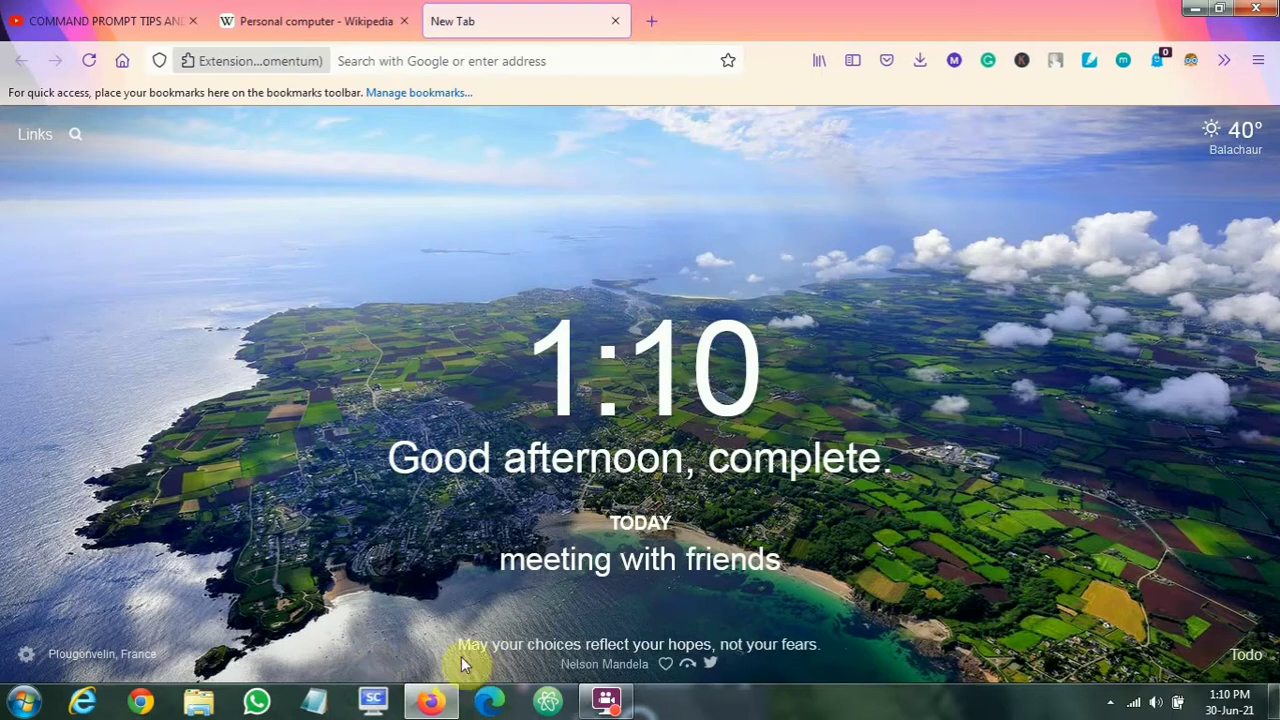
mouse_move(866, 654)
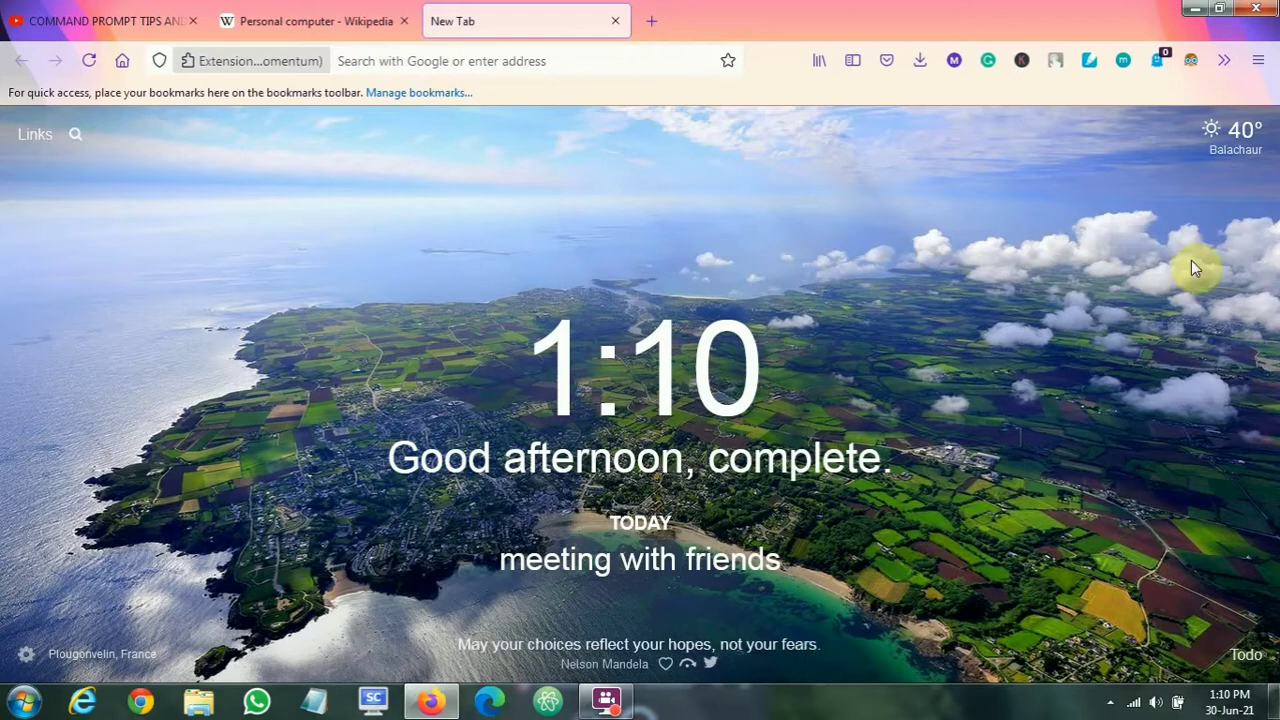
mouse_move(1240, 140)
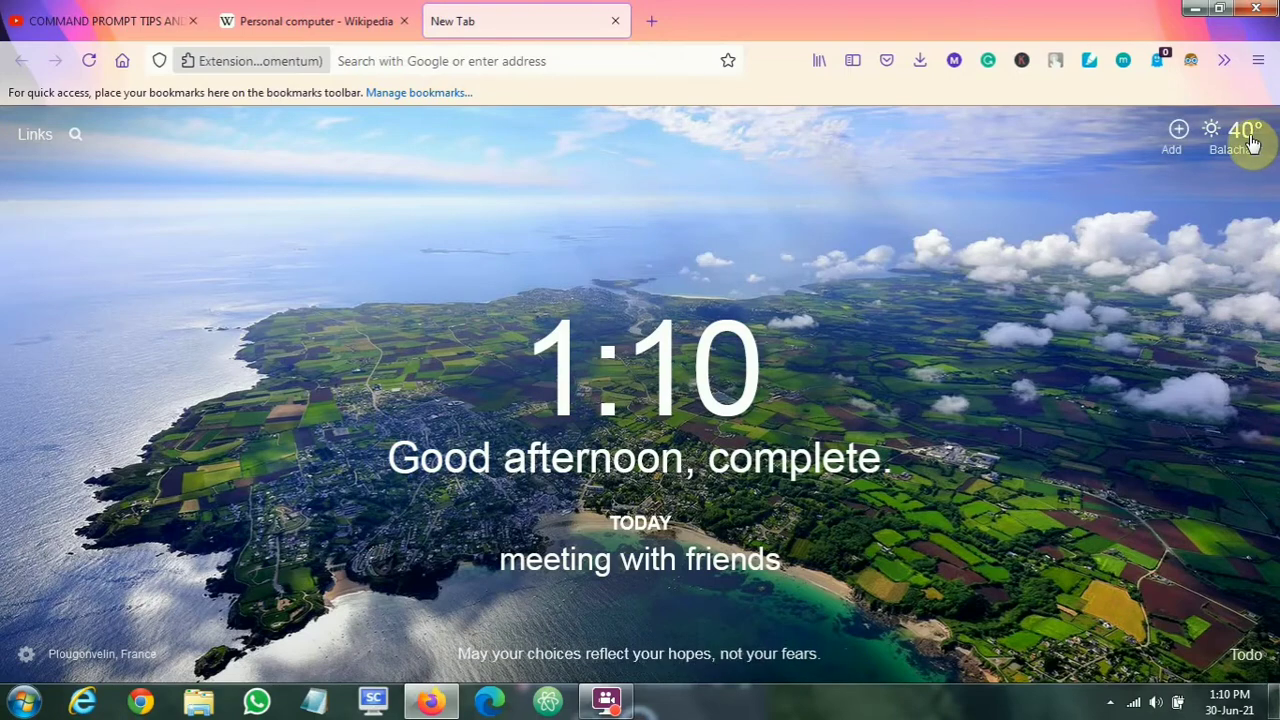
click(1180, 134)
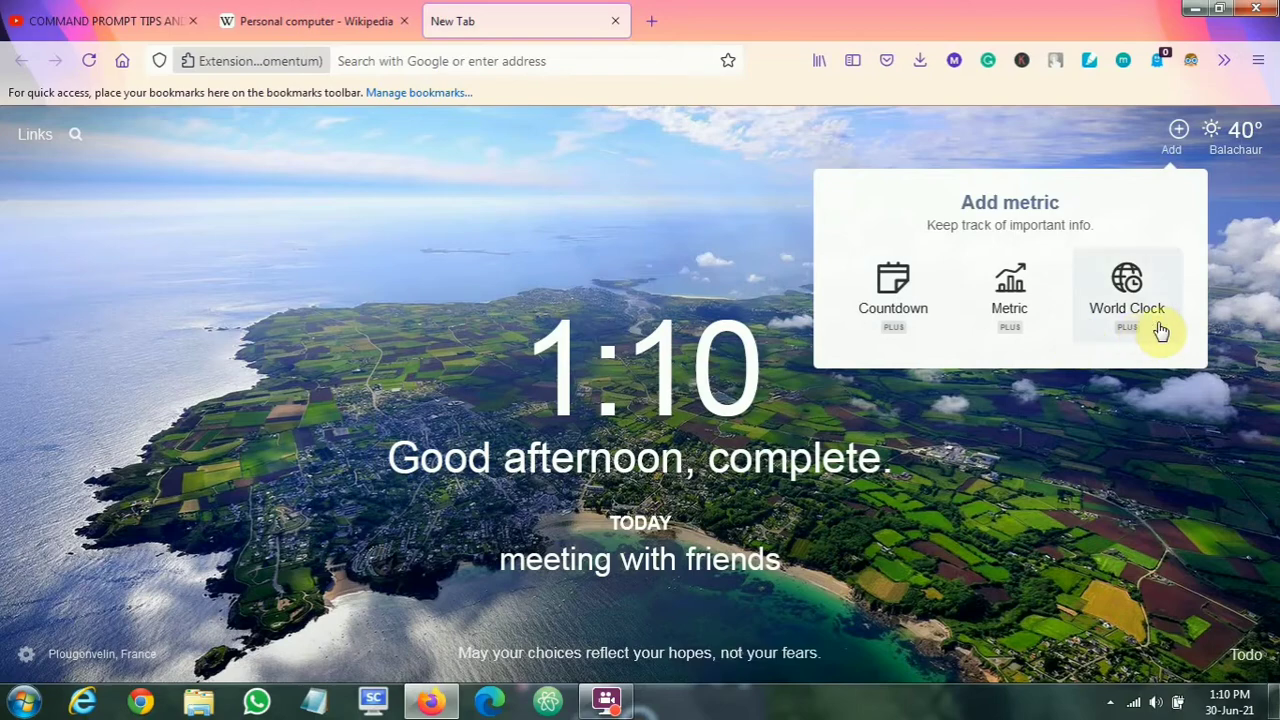
click(1074, 481)
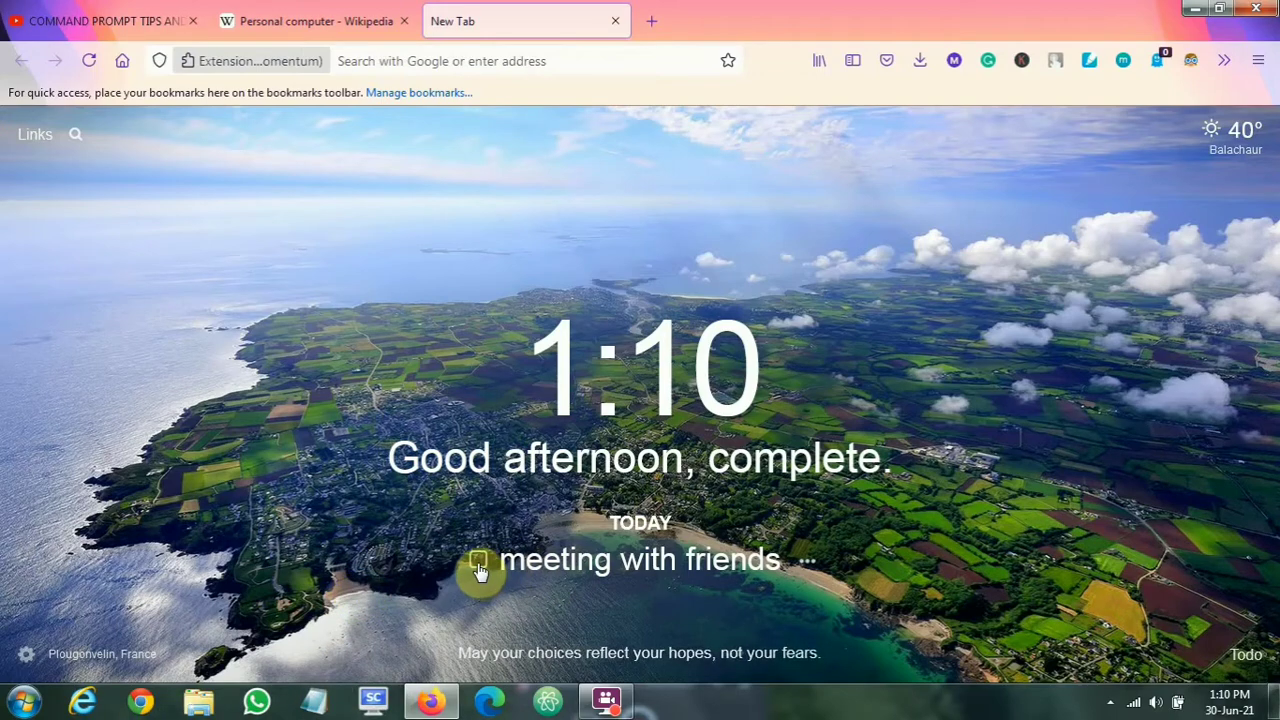
Mark the "meeting with friends" focus as completed and start a new focus entry for today.
click(479, 561)
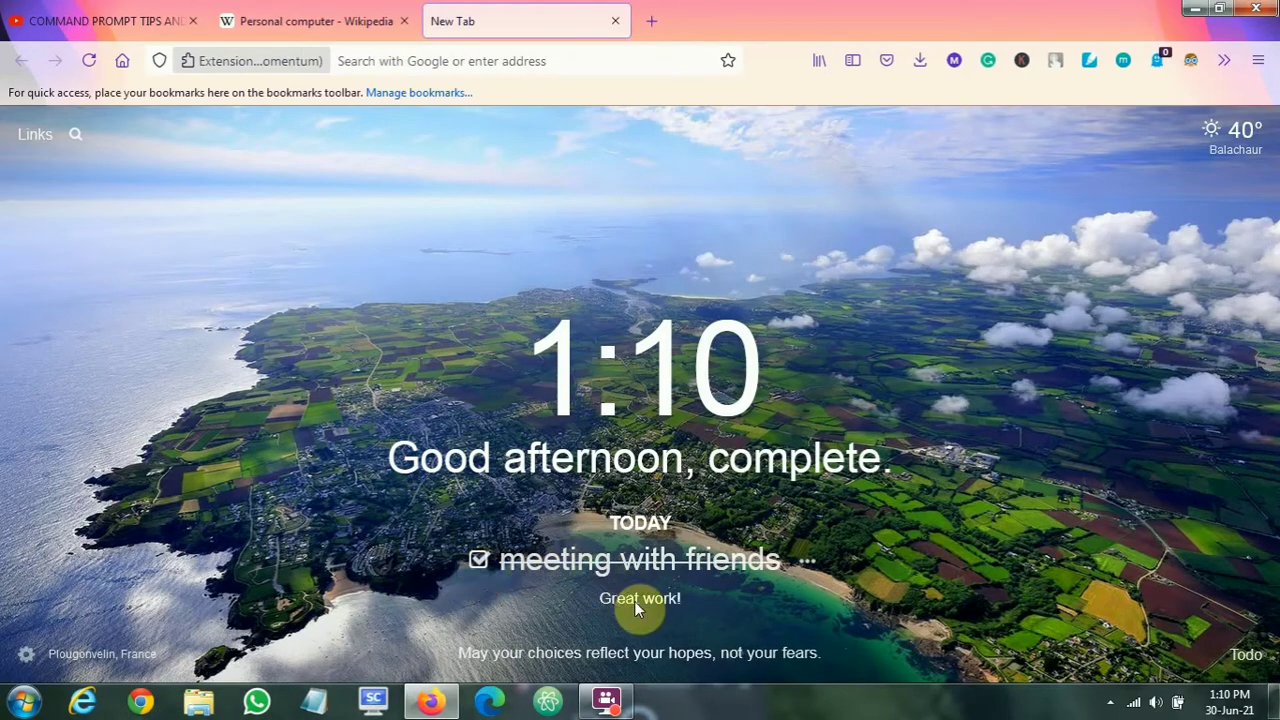
click(809, 566)
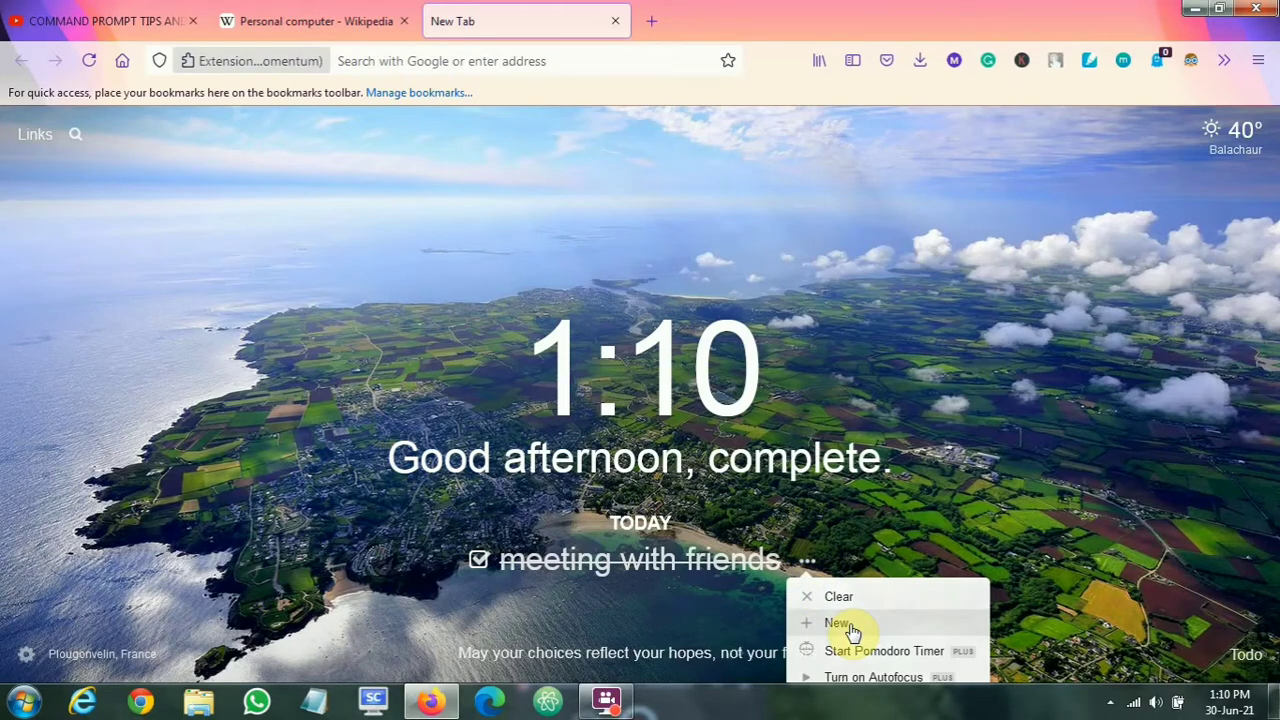
click(848, 626)
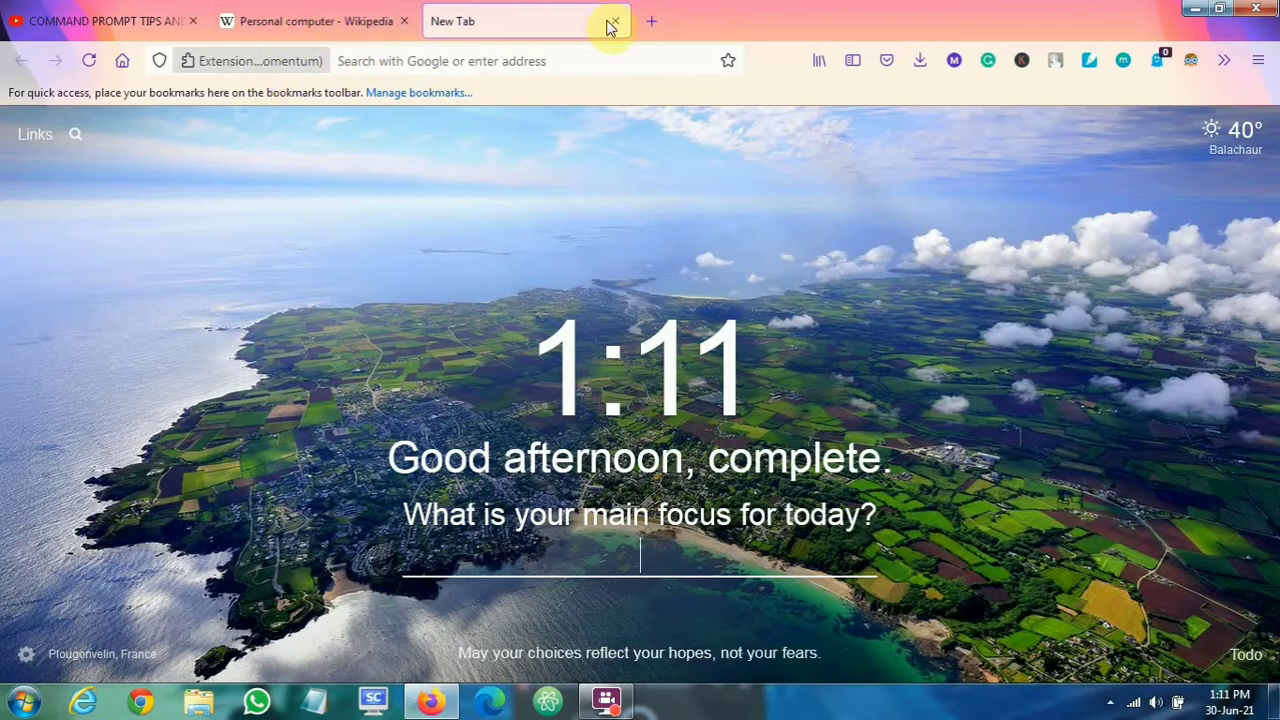
Open the removal prompt for the Momentum extension, cancel it, and close the surplus new tabs.
click(1128, 62)
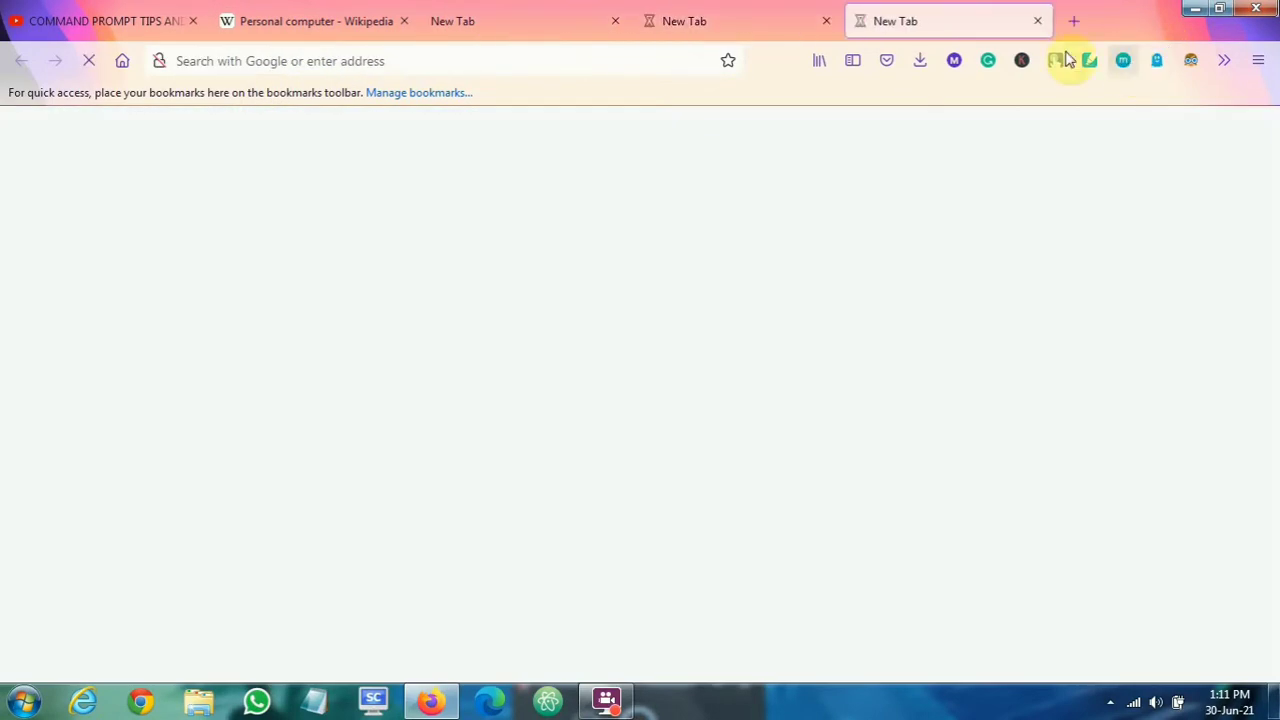
click(1037, 20)
right_click(1124, 68)
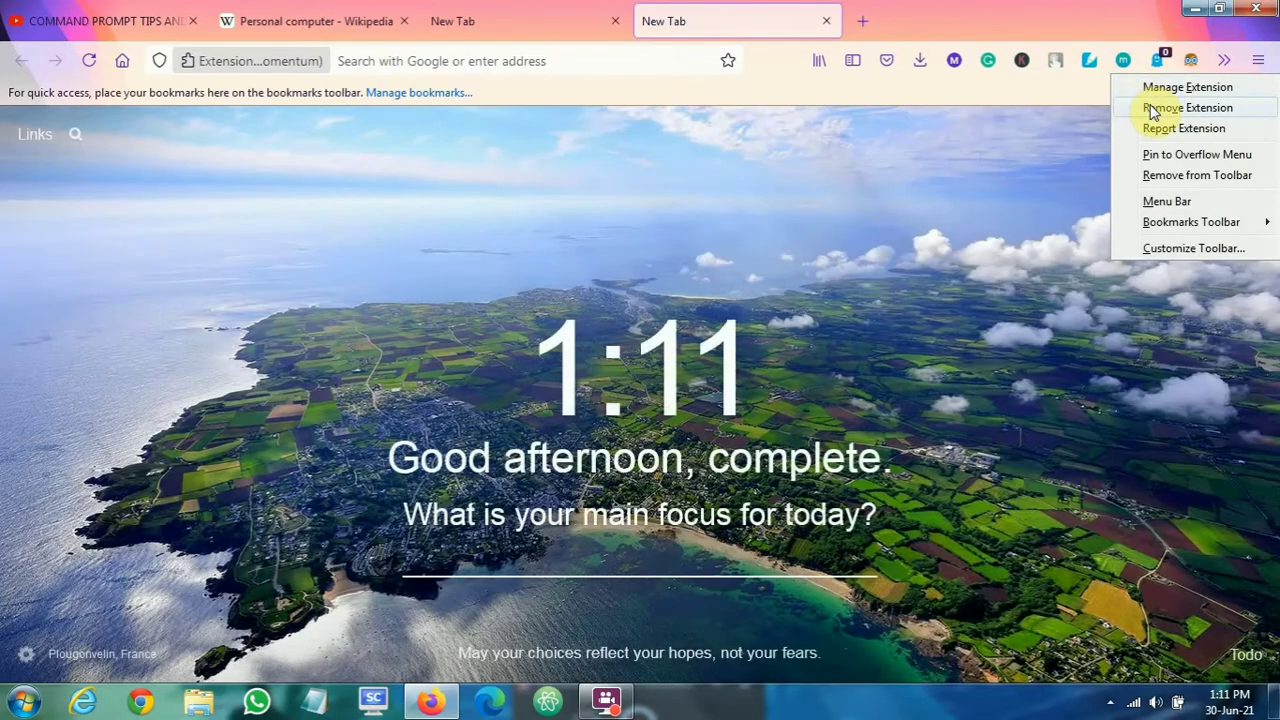
click(1154, 106)
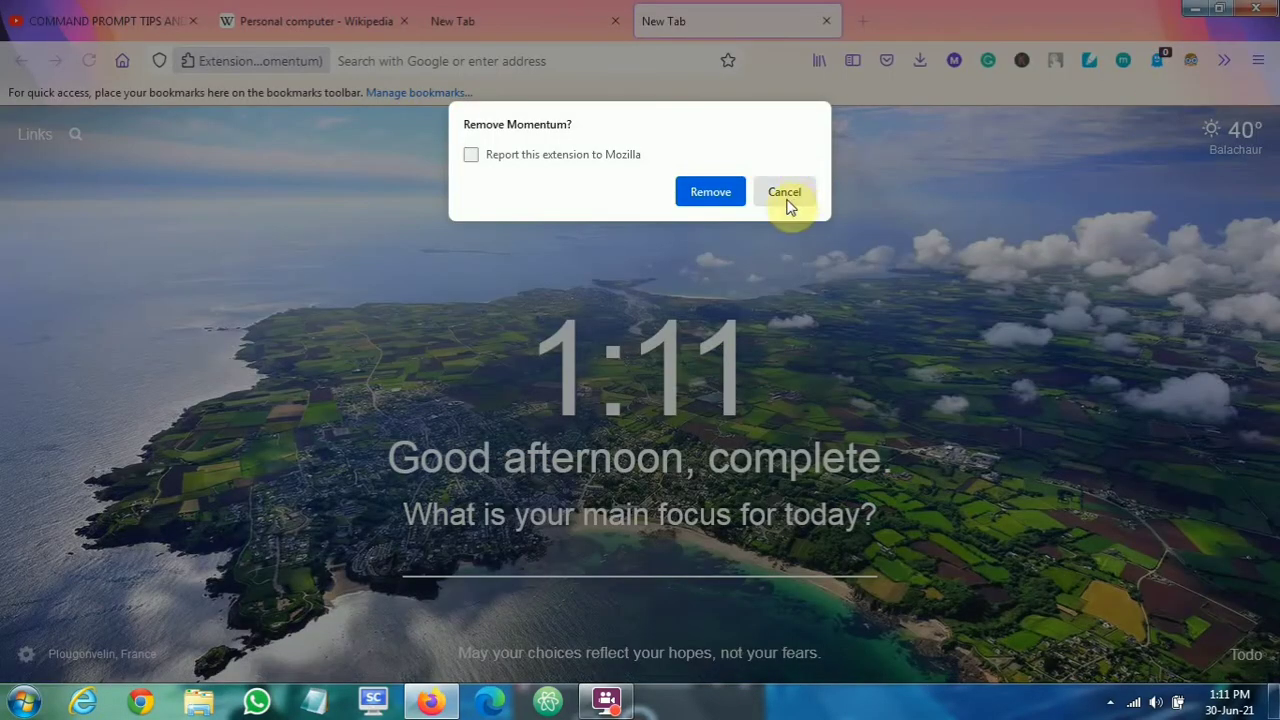
click(785, 192)
click(605, 35)
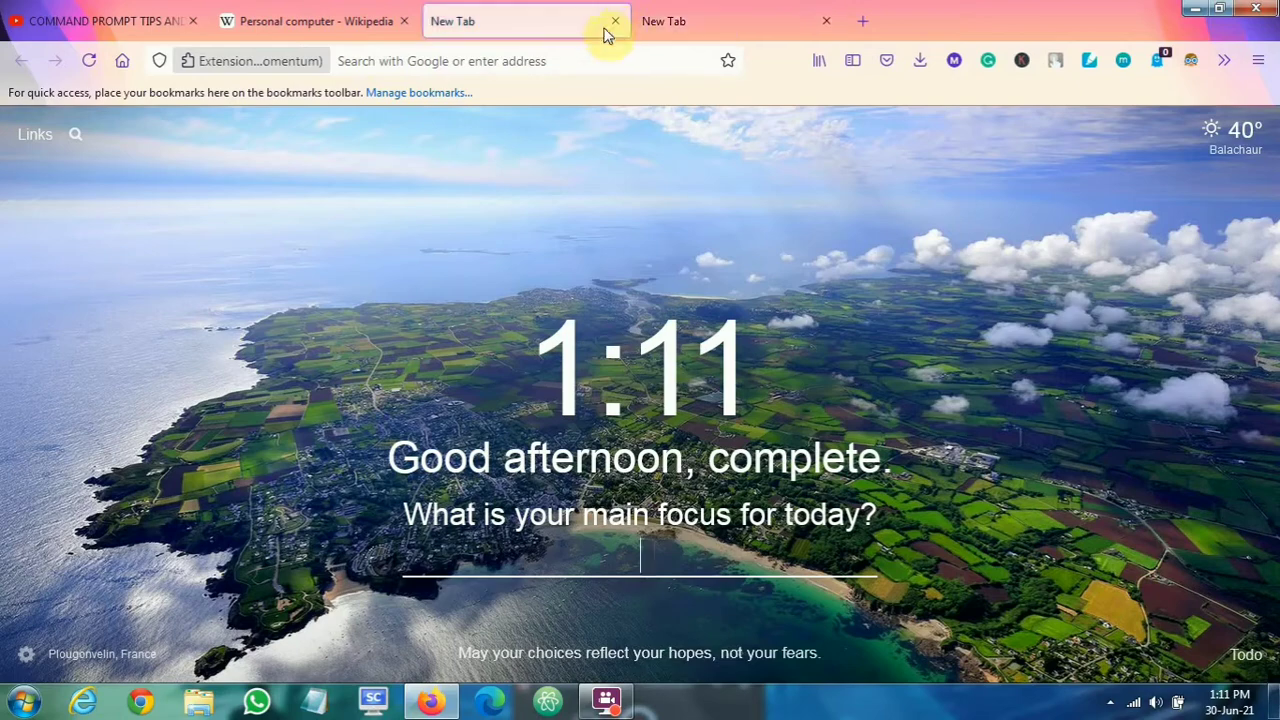
click(614, 21)
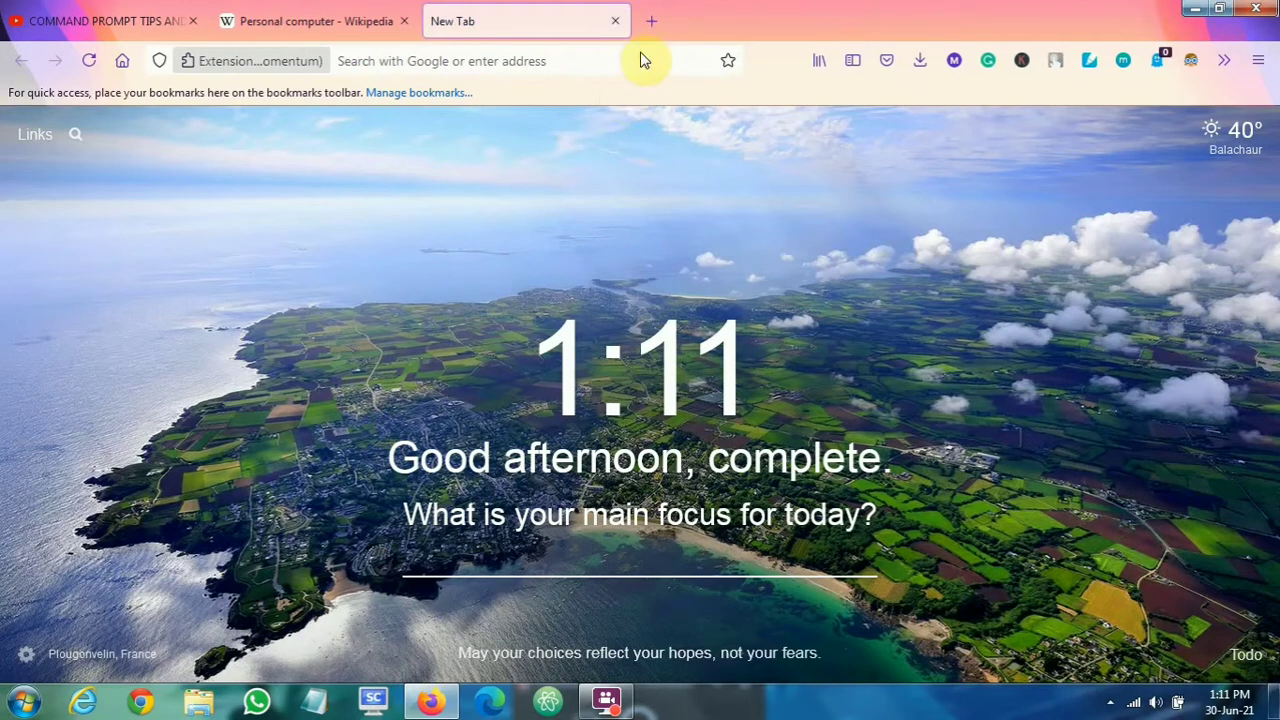
Disable the Momentum extension on its management page, and replace that page with a fresh new tab.
right_click(1126, 66)
click(1148, 84)
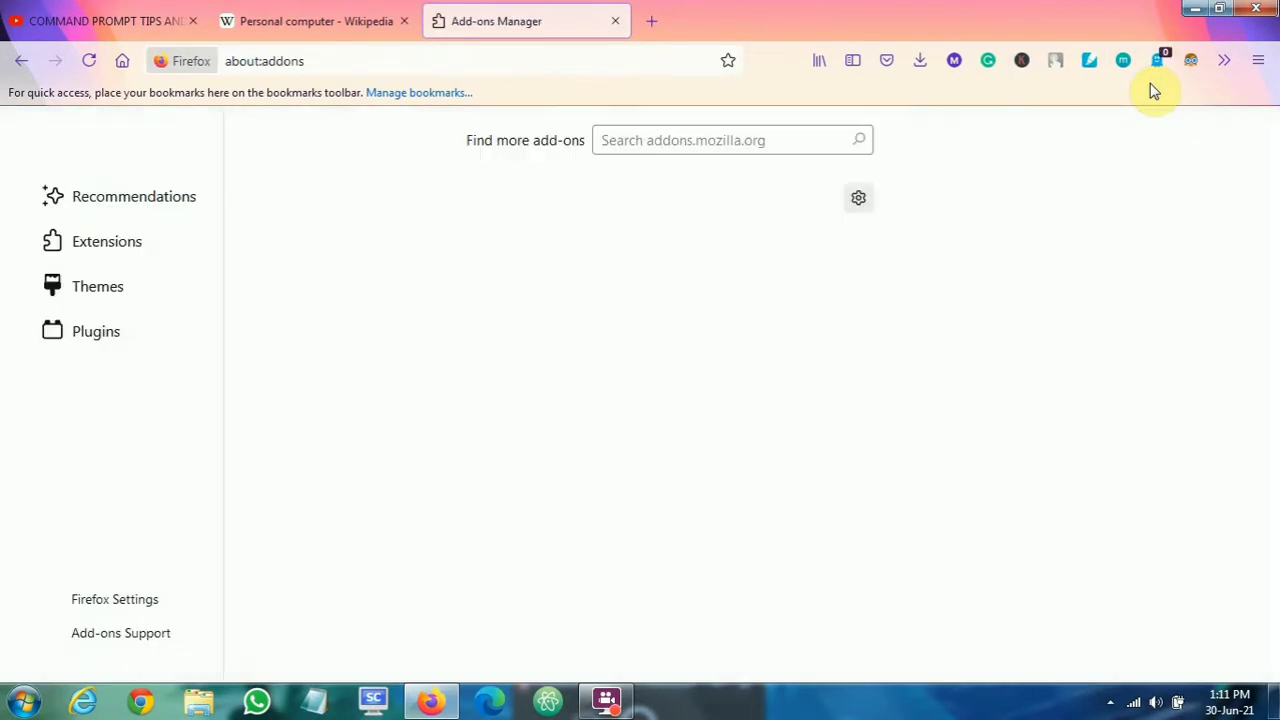
click(816, 252)
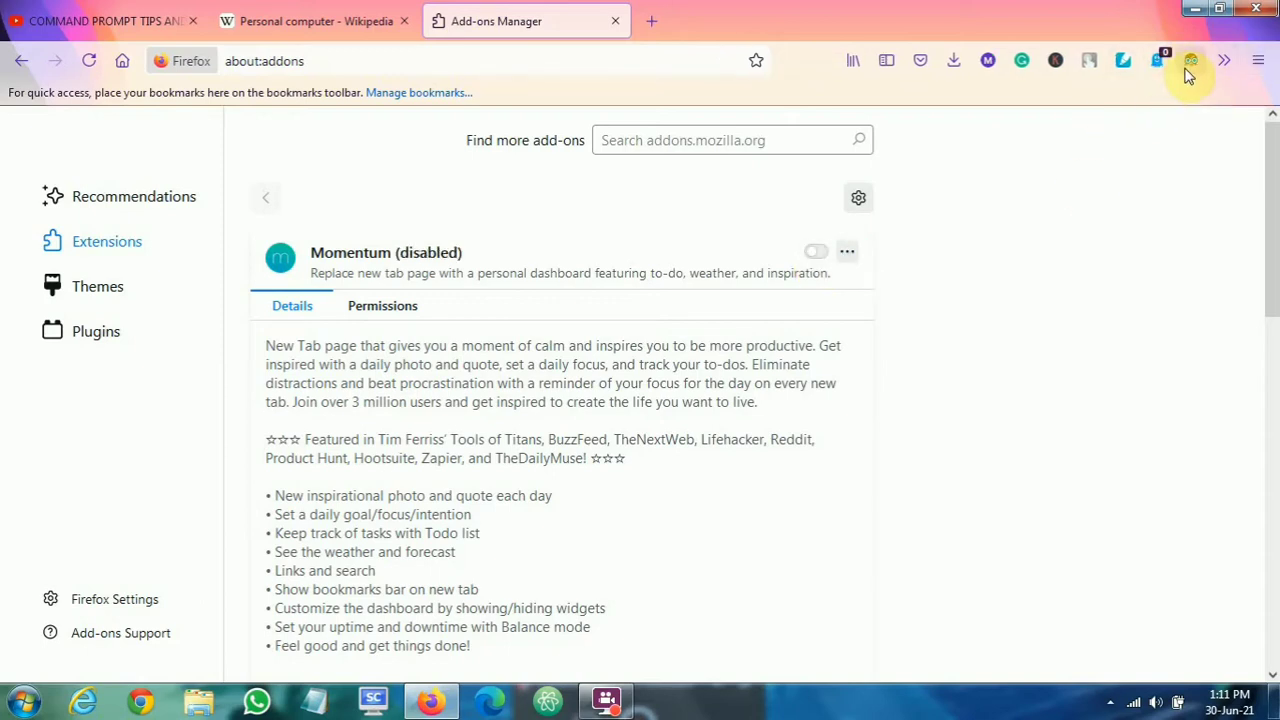
click(651, 22)
click(615, 22)
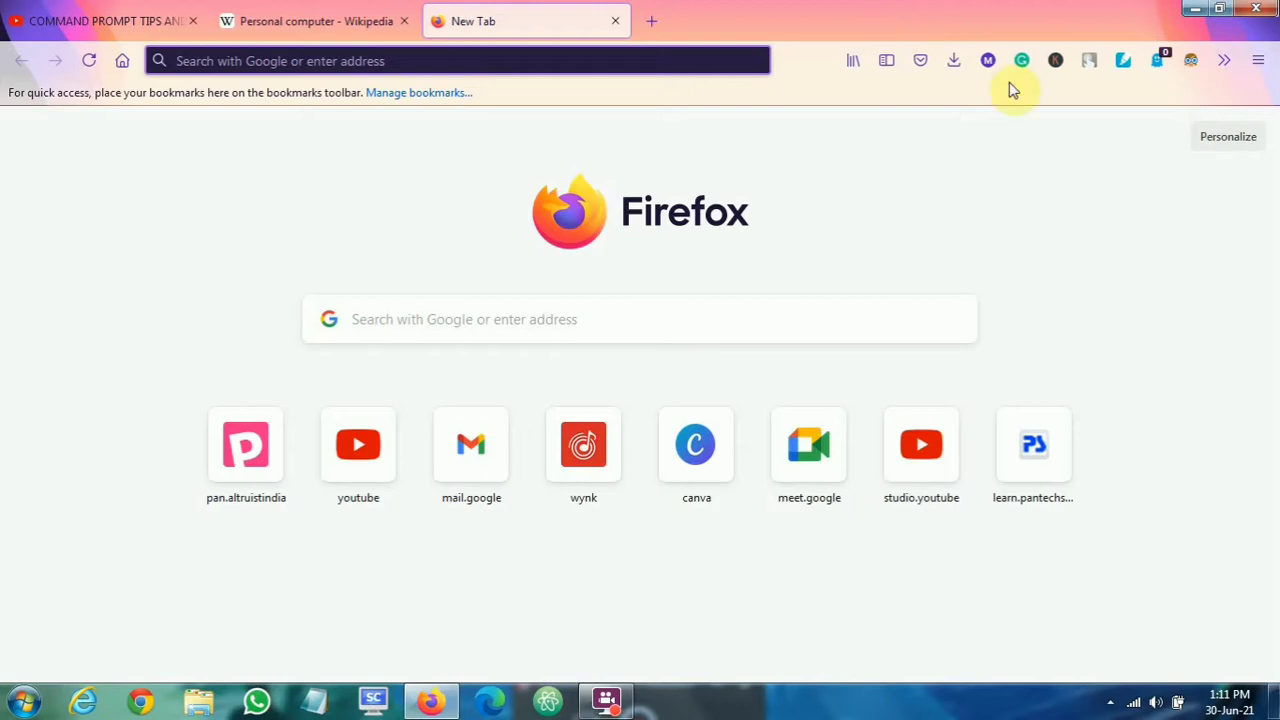
Open the browser settings and go from there to the extensions and themes manager.
click(1258, 61)
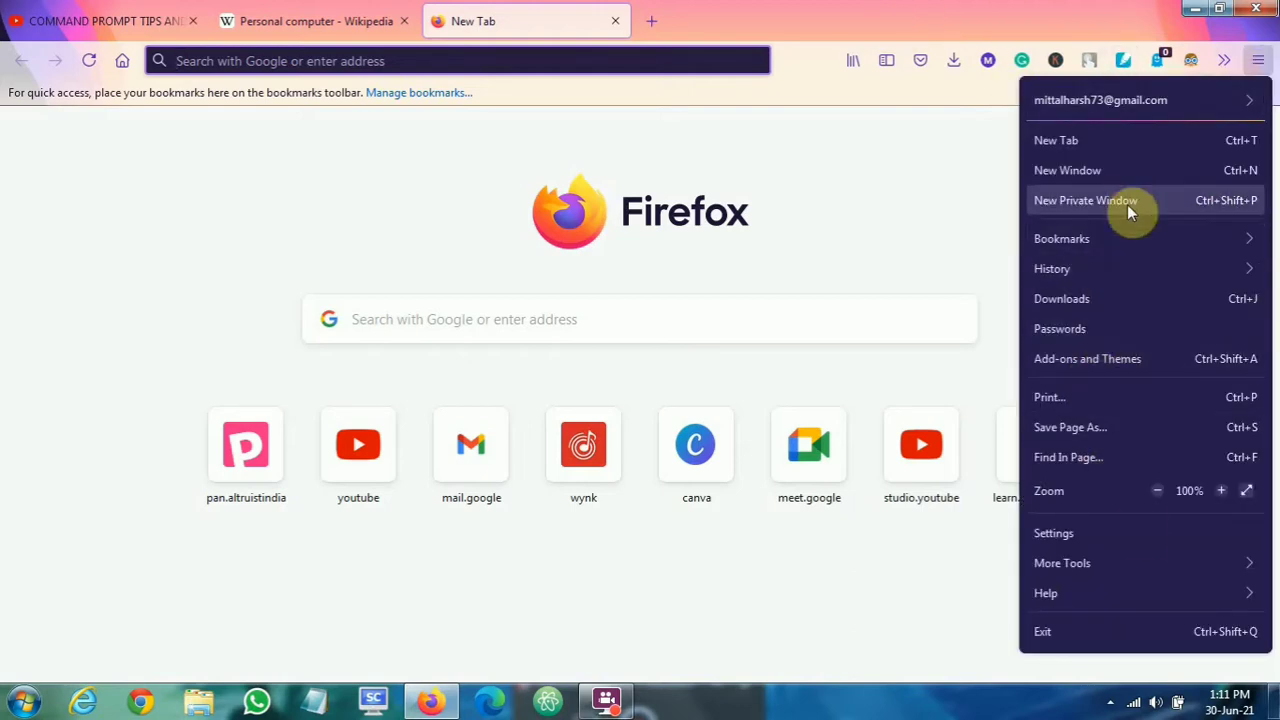
click(1126, 533)
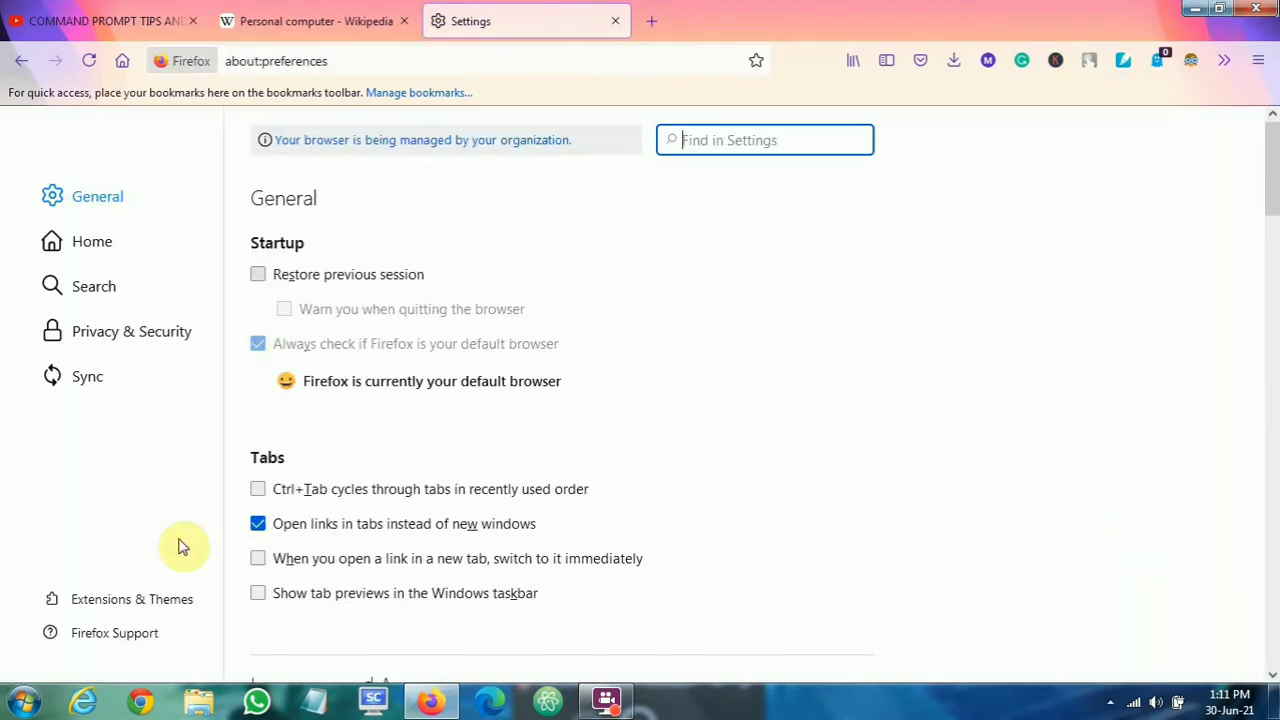
click(165, 603)
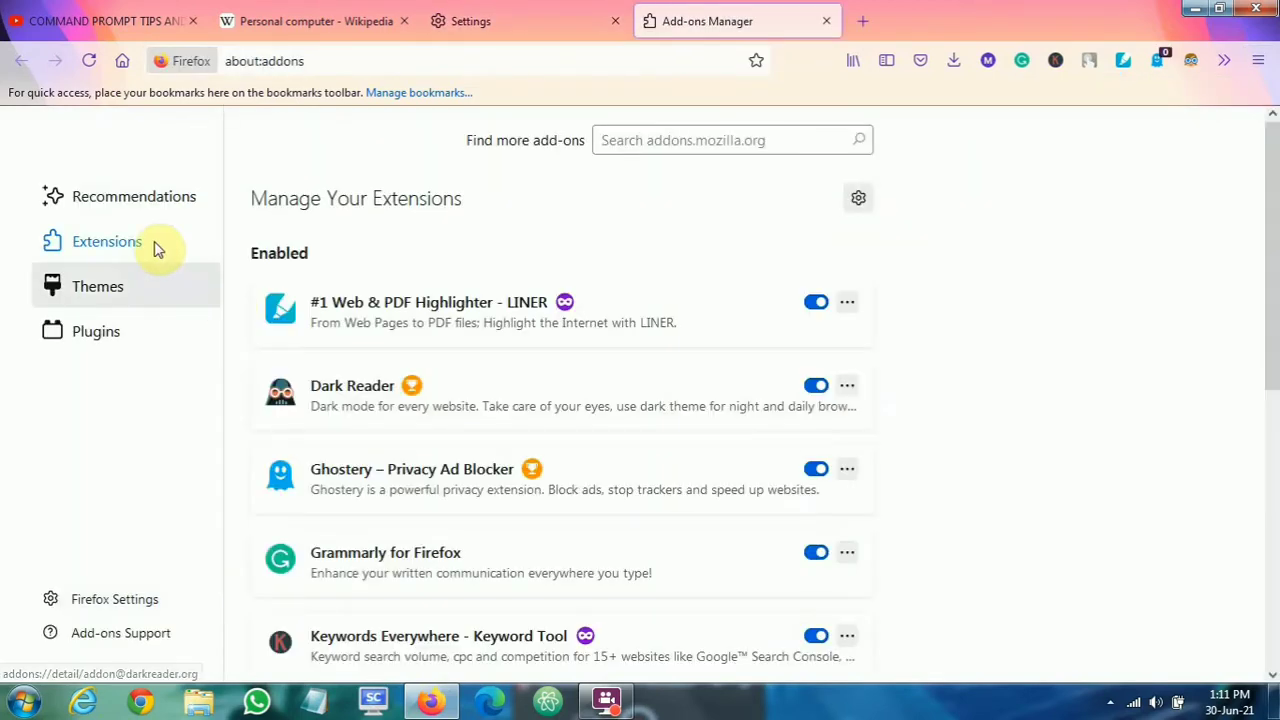
Examine the themes page, including the enabled, disabled and recommended themes.
click(126, 289)
scroll(709, 323, down, 2)
scroll(545, 330, up, 2)
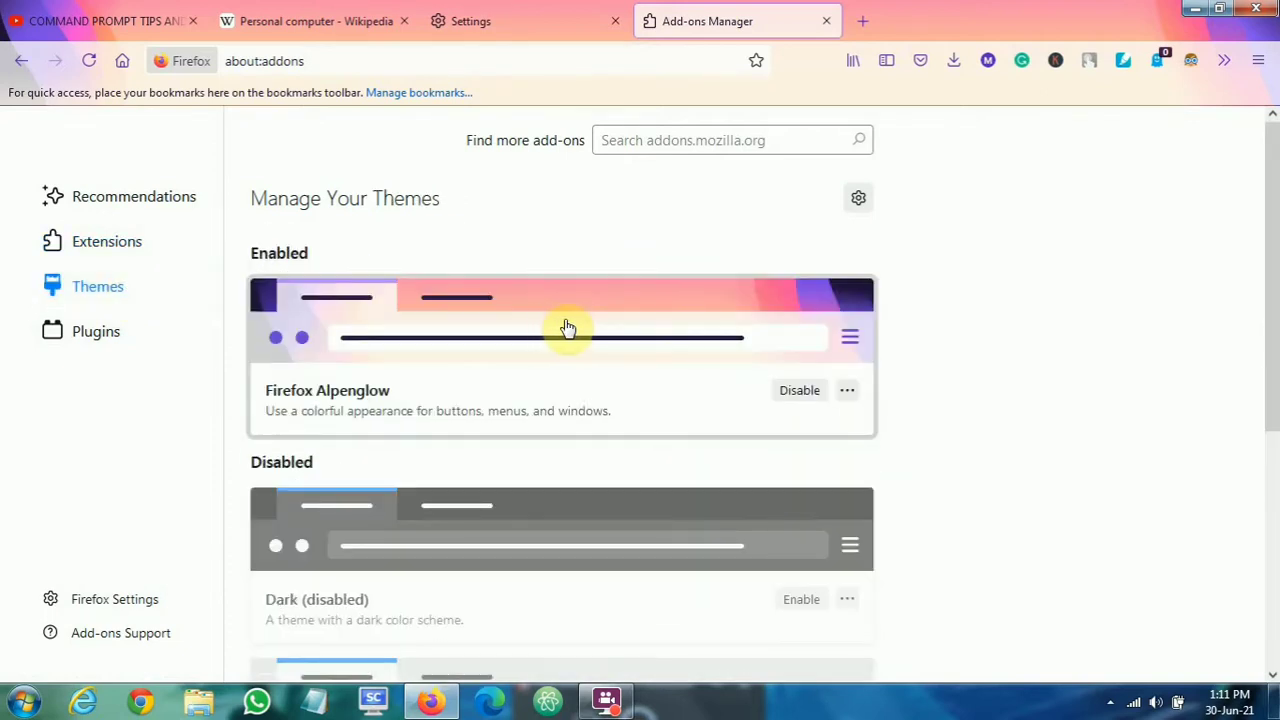
scroll(558, 328, down, 6)
scroll(565, 328, down, 3)
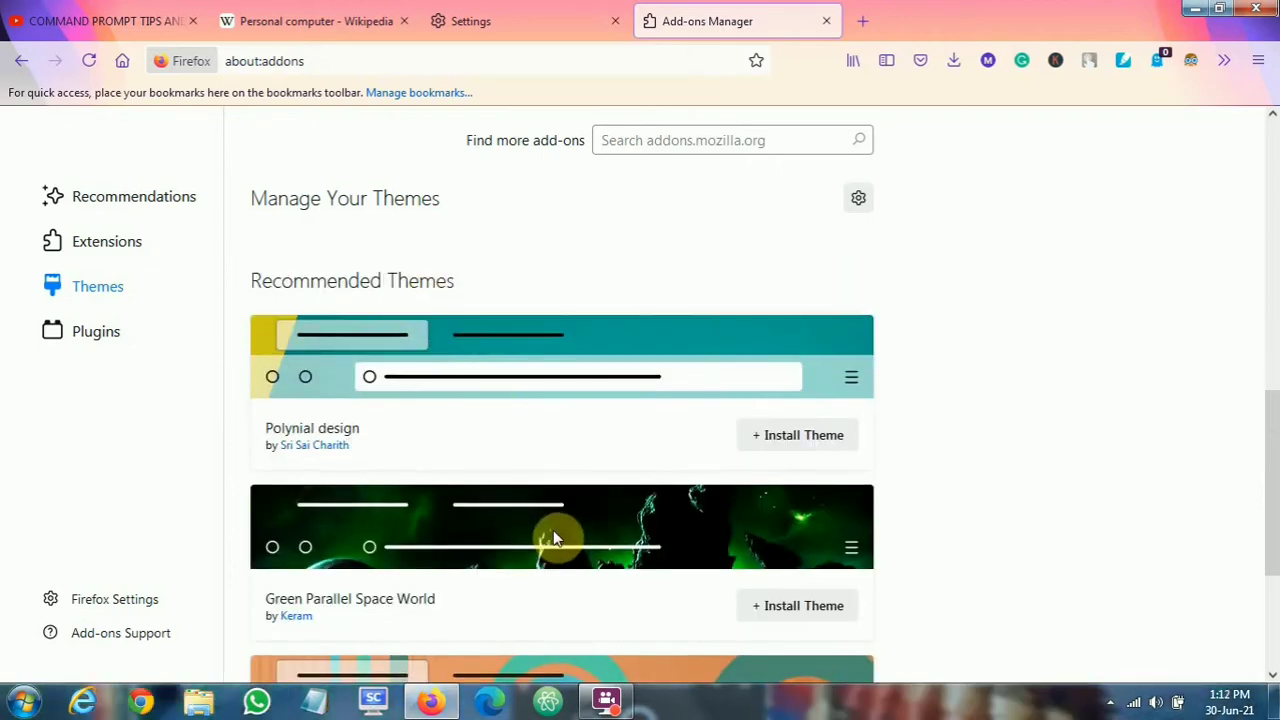
scroll(520, 520, down, 3)
scroll(491, 500, up, 9)
scroll(493, 502, up, 6)
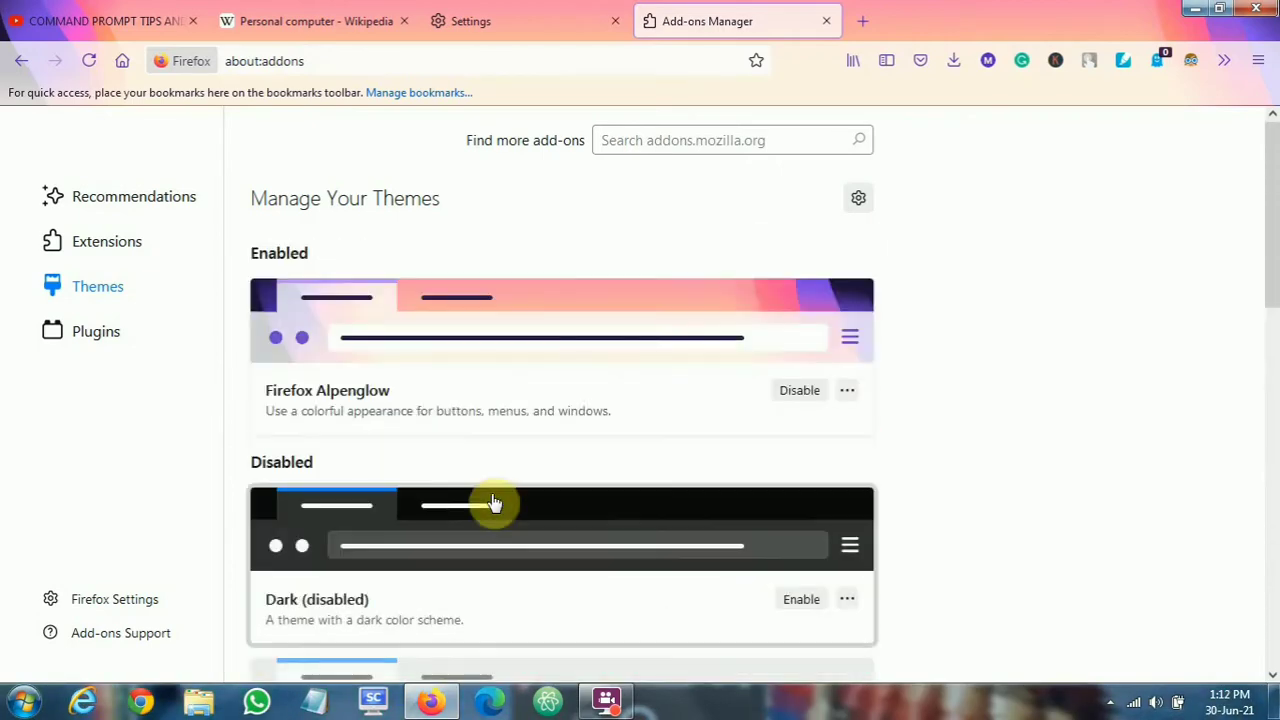
Review the installed extensions on the extensions page, both the enabled and the disabled ones.
click(135, 257)
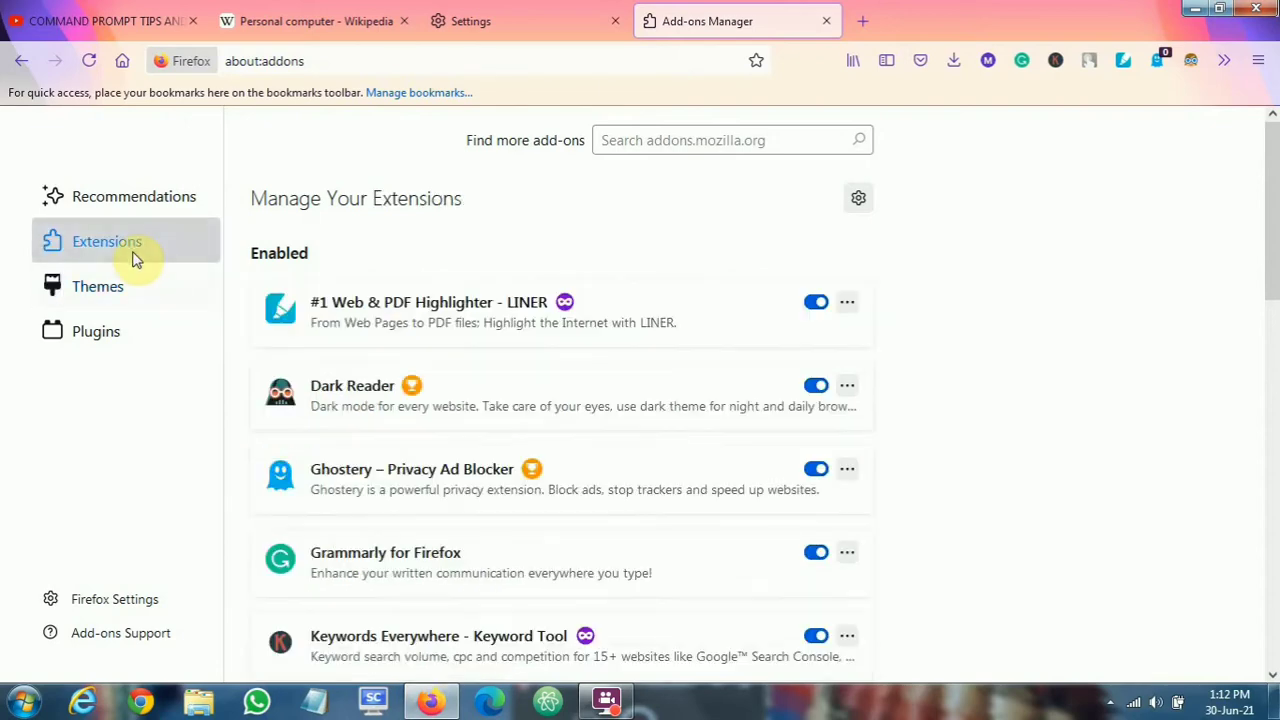
scroll(613, 360, down, 2)
scroll(613, 360, down, 4)
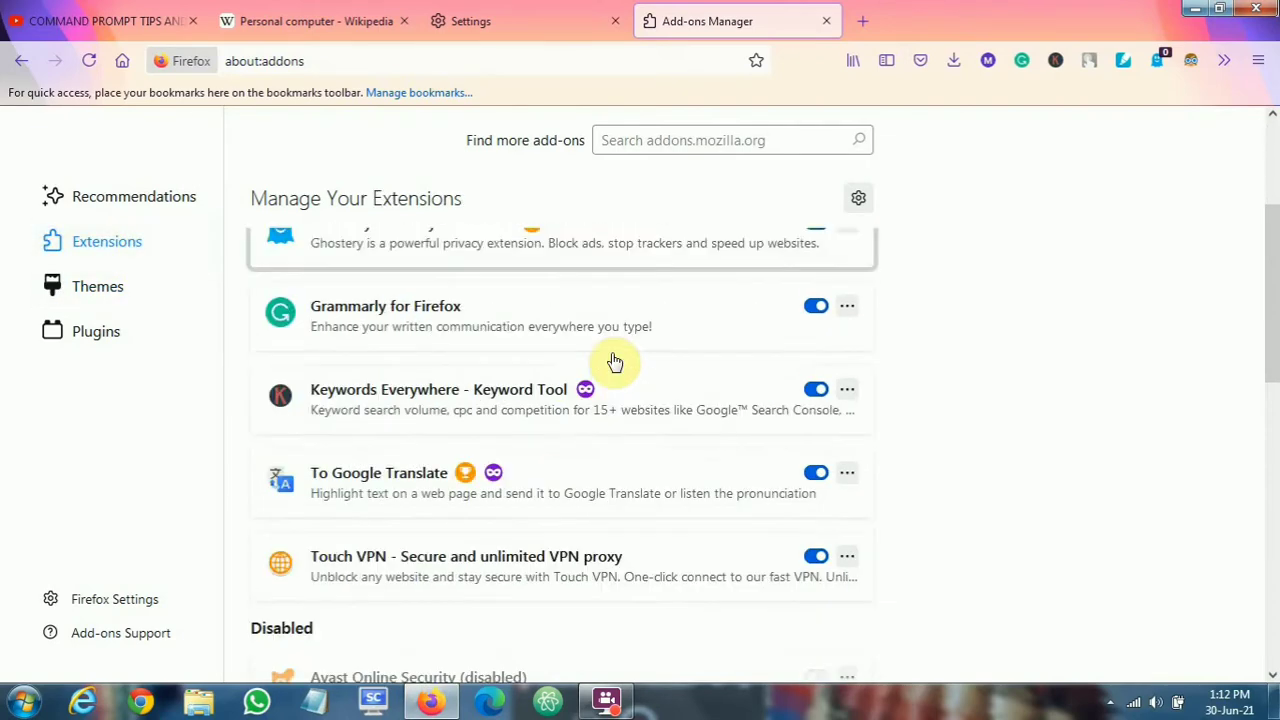
scroll(614, 362, up, 5)
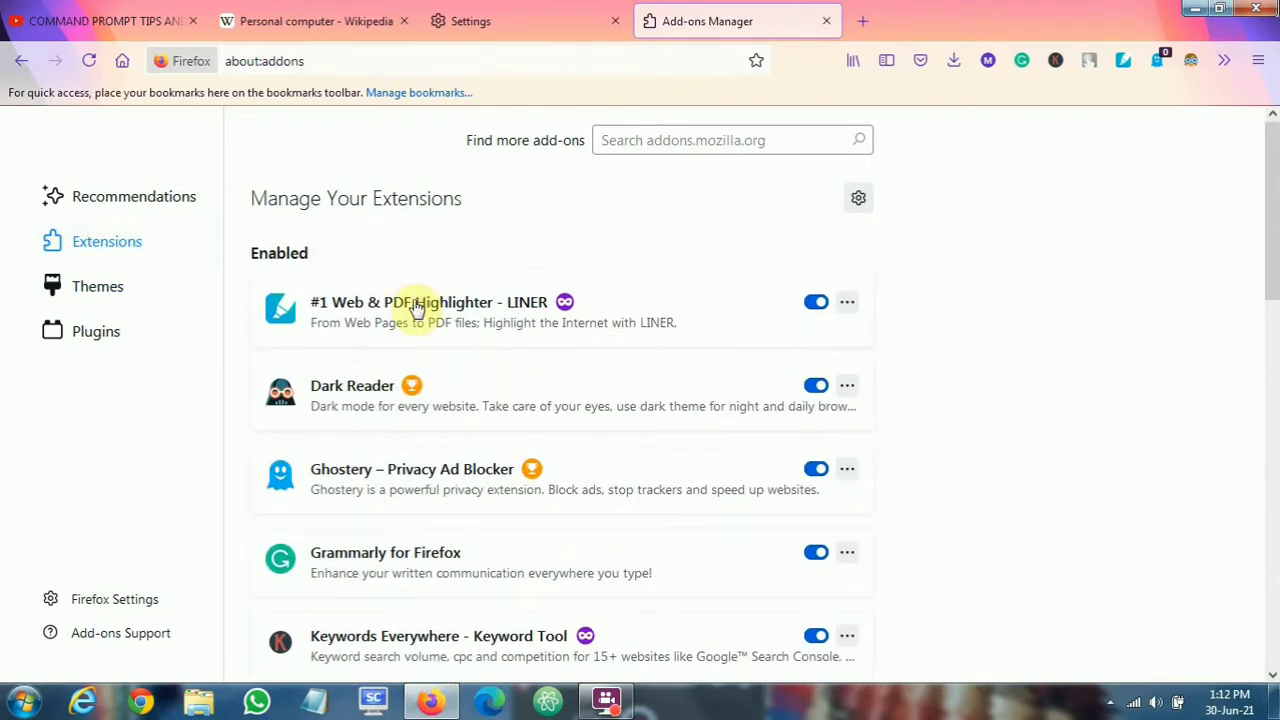
scroll(443, 296, down, 5)
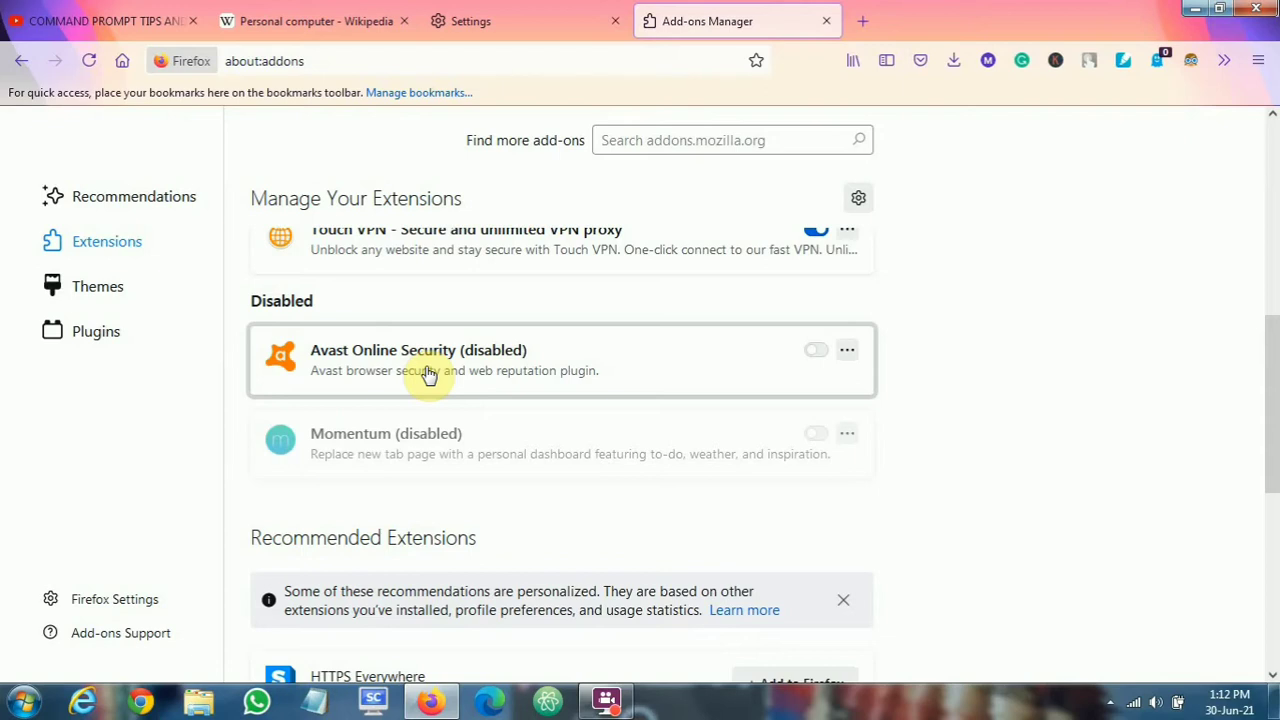
scroll(586, 369, up, 3)
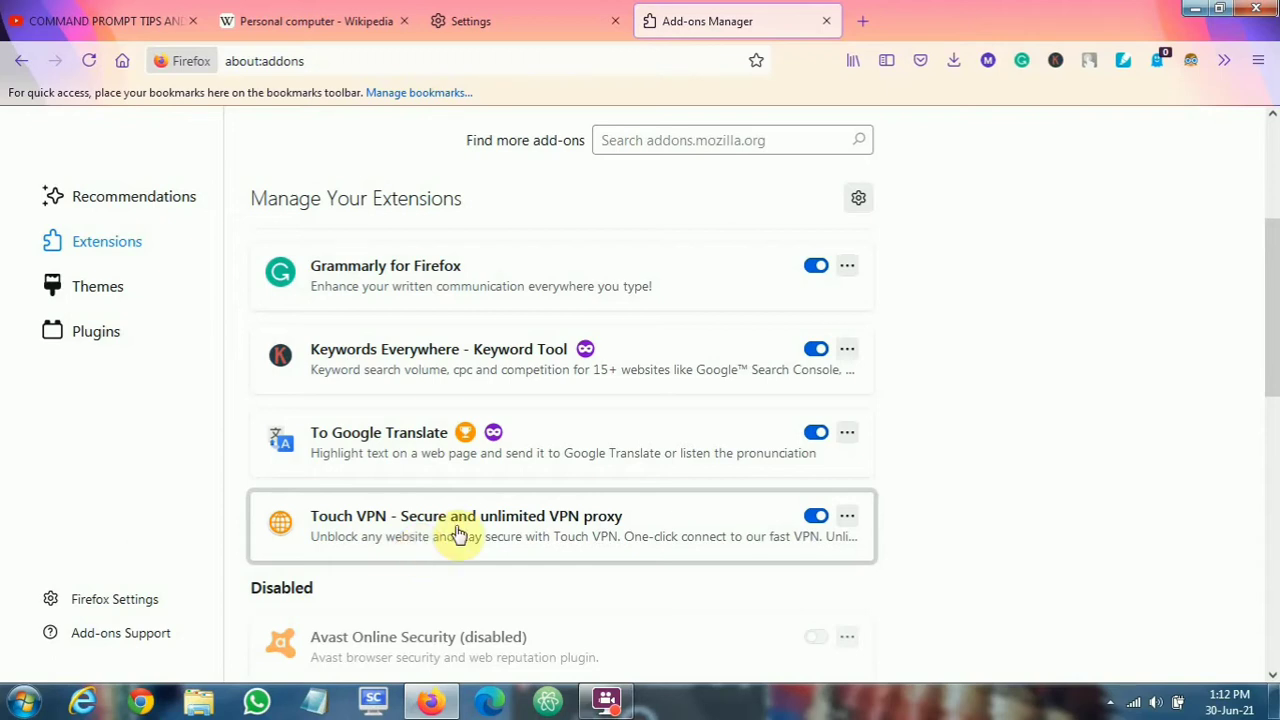
scroll(460, 560, up, 3)
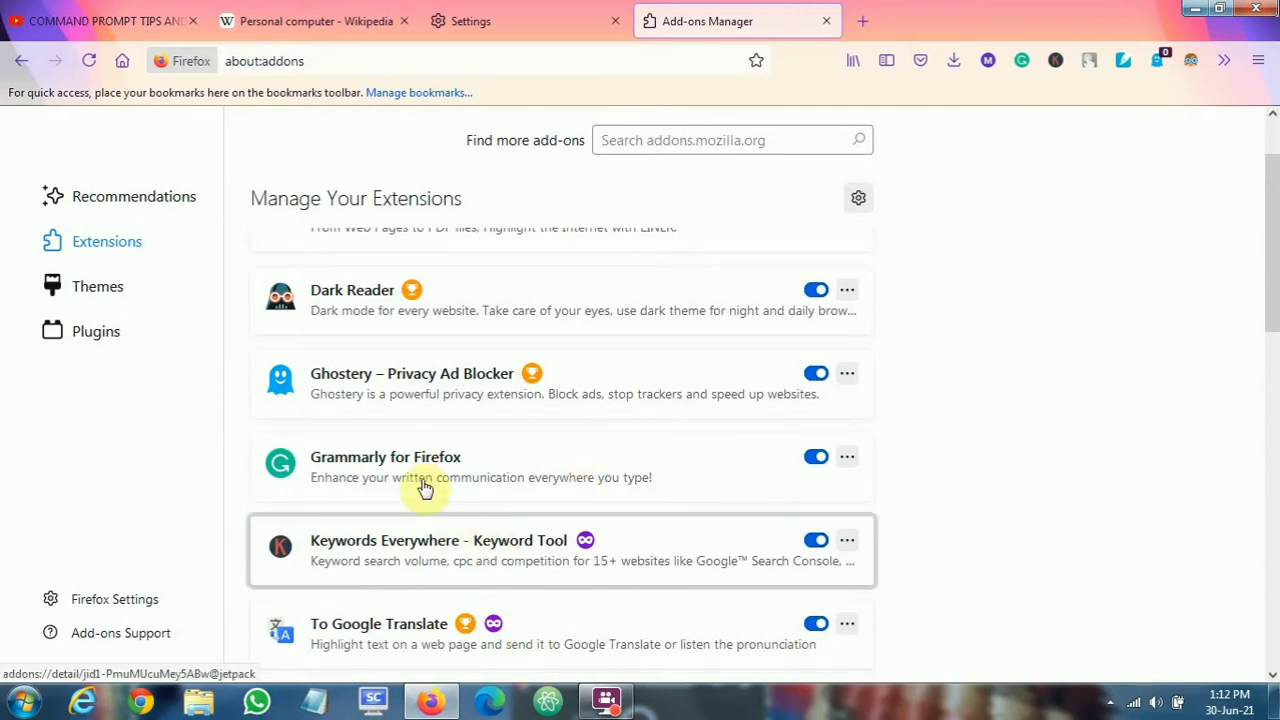
scroll(445, 393, up, 2)
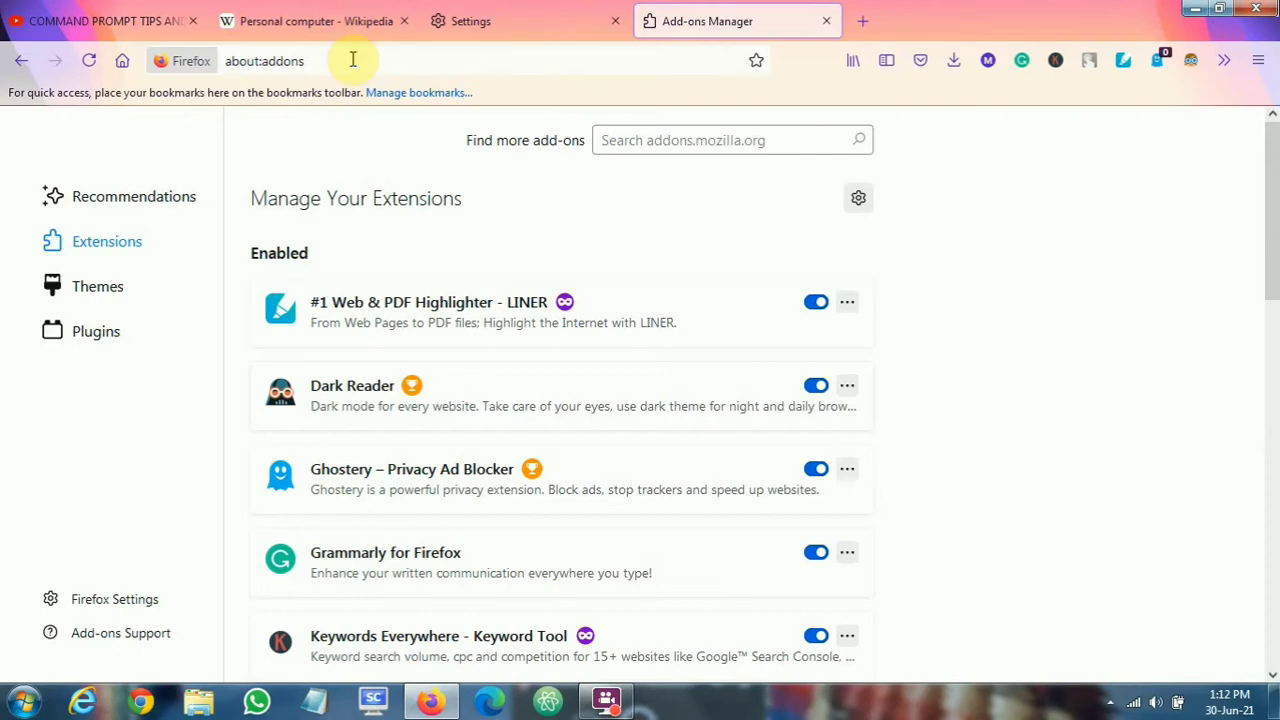
Close the Settings tab and replace the Add-ons Manager tab with a fresh new tab.
click(315, 21)
click(485, 17)
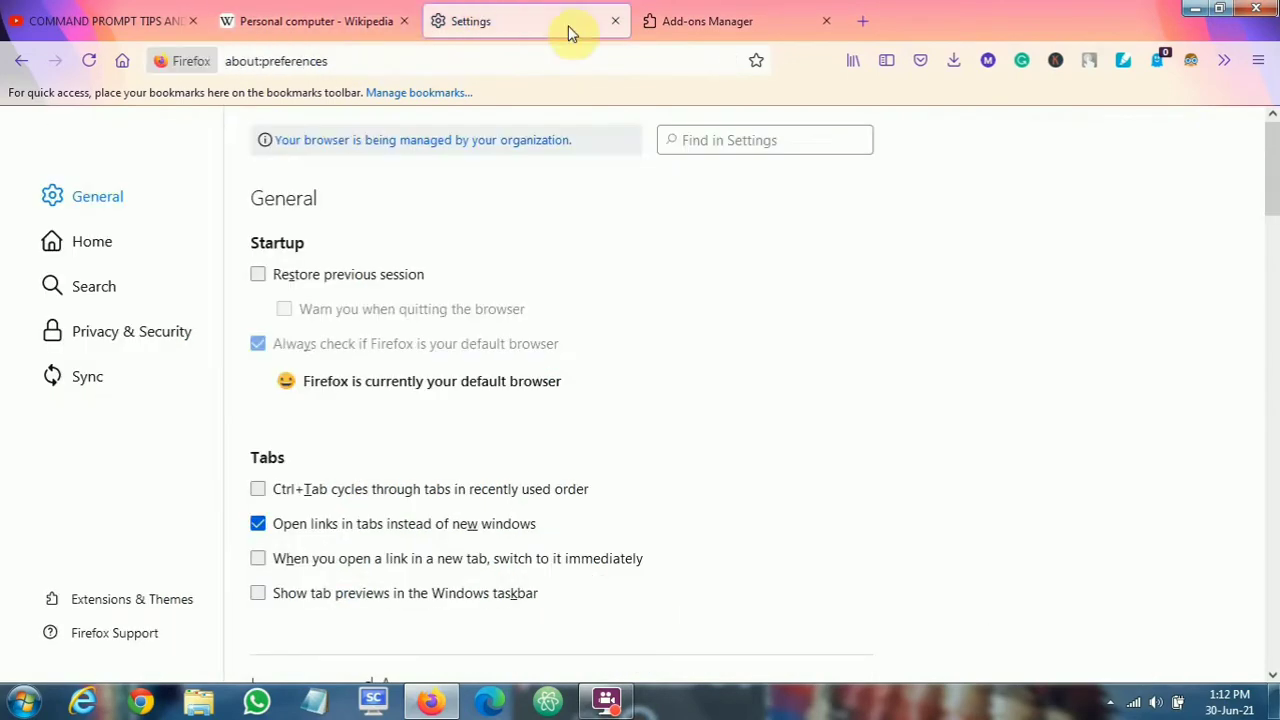
click(614, 27)
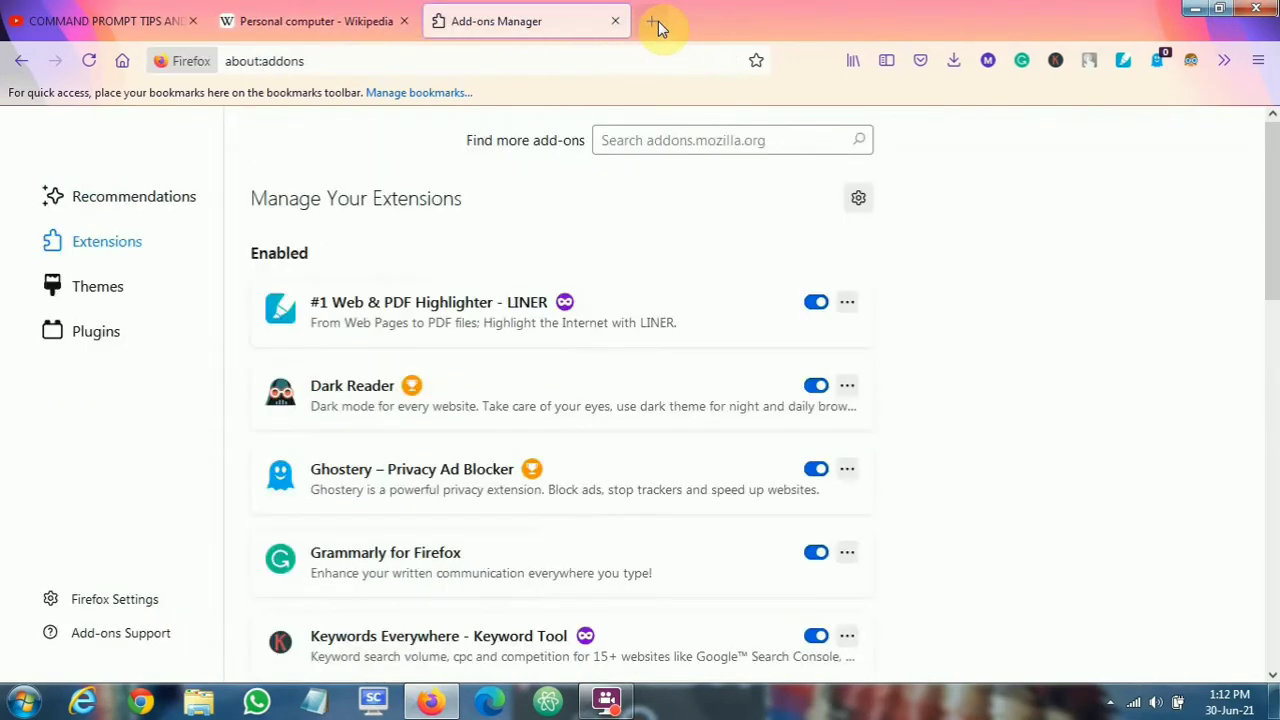
click(658, 21)
click(613, 22)
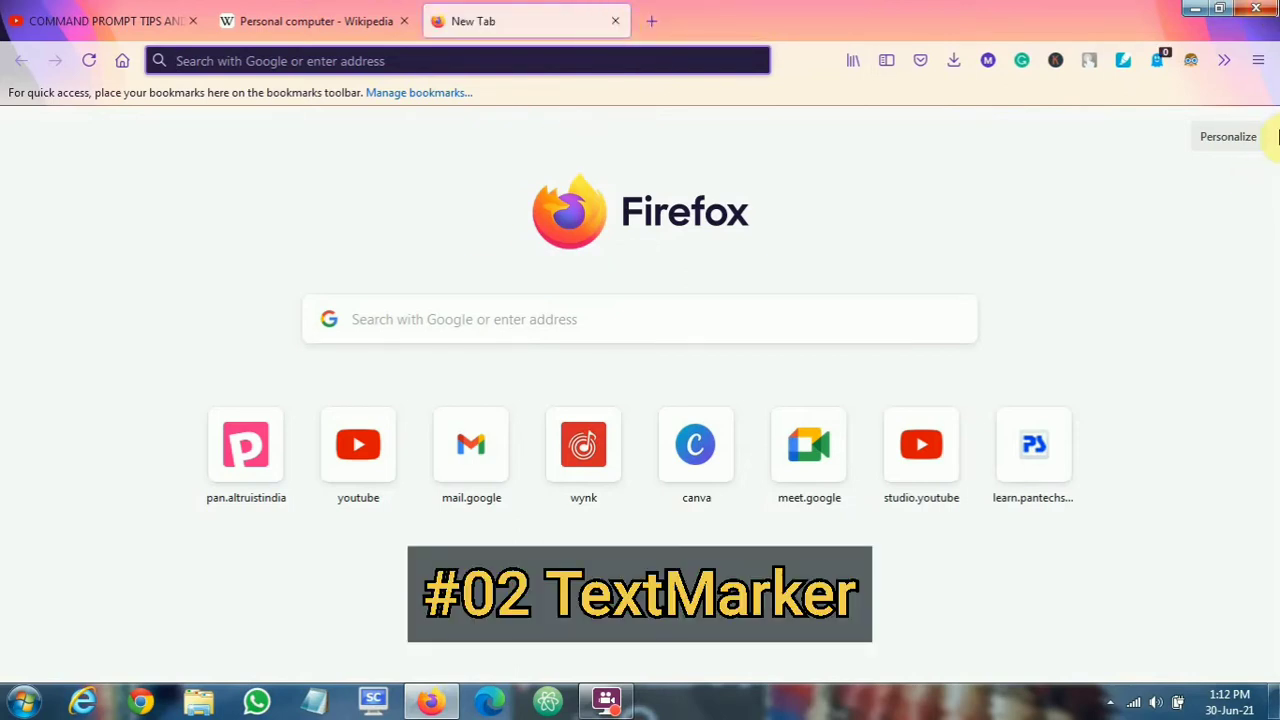
Open the management page of the LINER highlighter extension and read through its description, options, version and rating.
right_click(1123, 62)
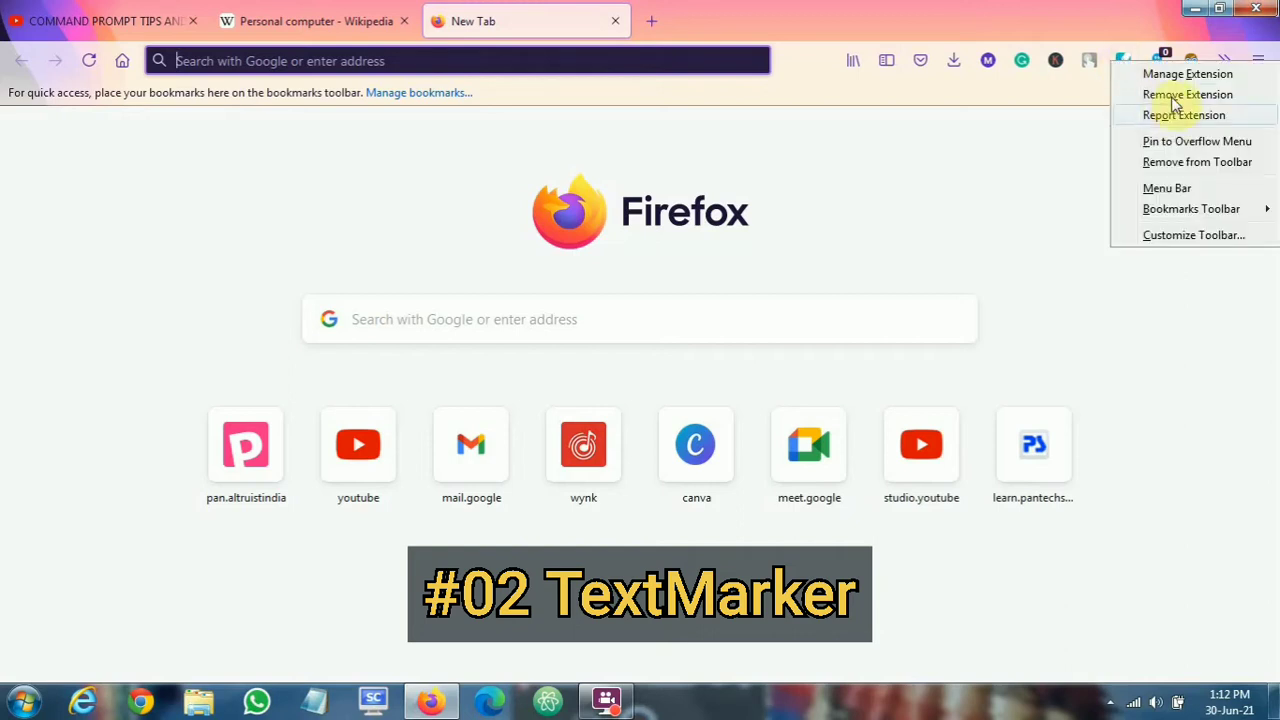
click(1165, 70)
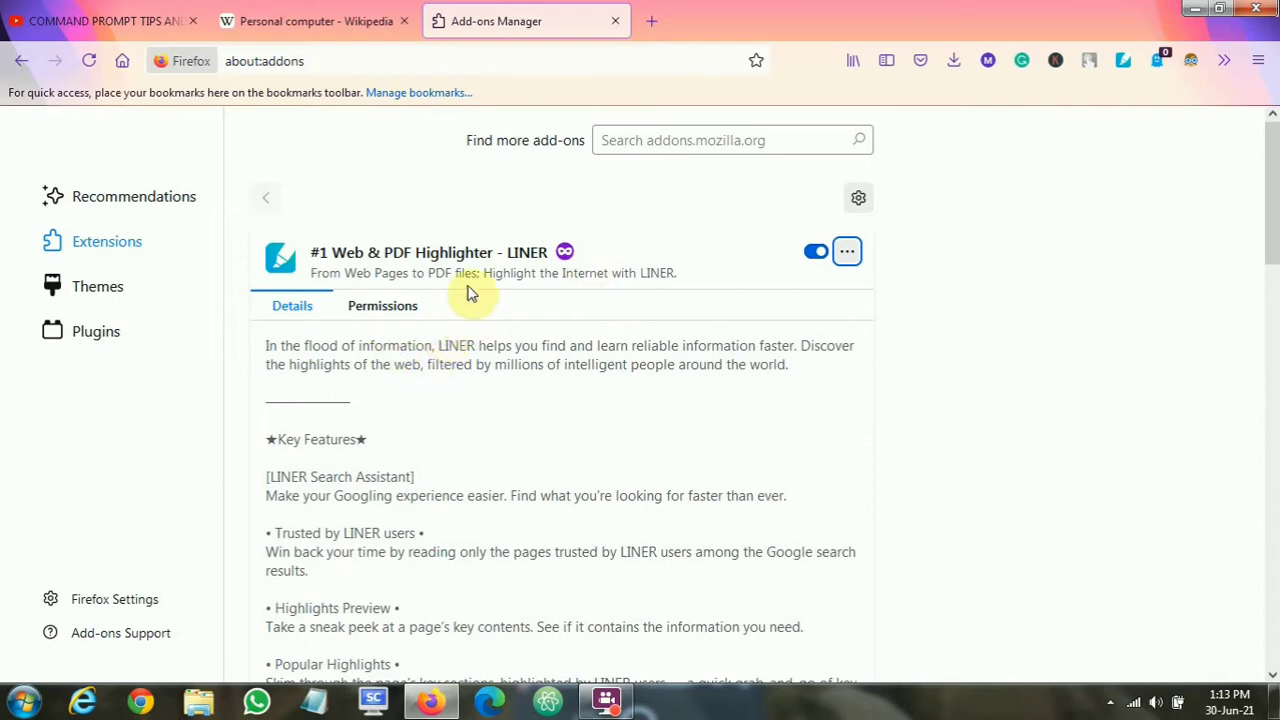
scroll(448, 262, down, 2)
scroll(448, 260, up, 2)
scroll(447, 258, down, 5)
scroll(448, 258, down, 10)
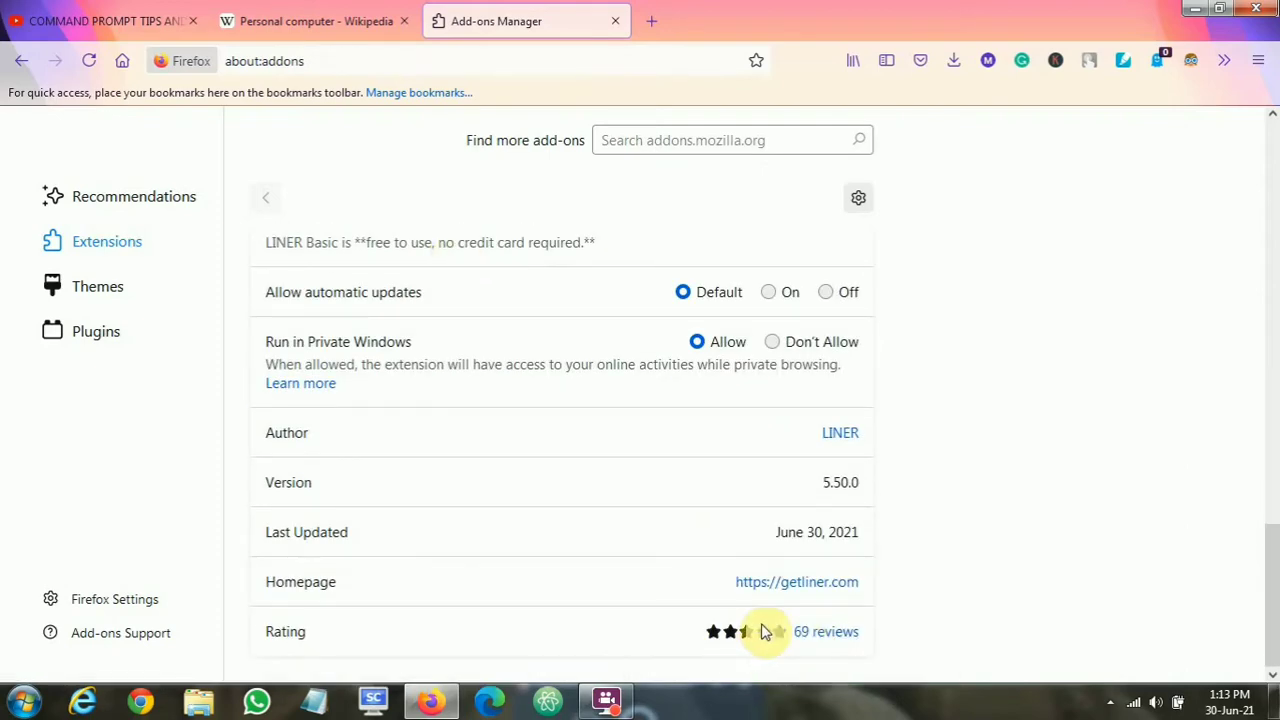
mouse_move(763, 632)
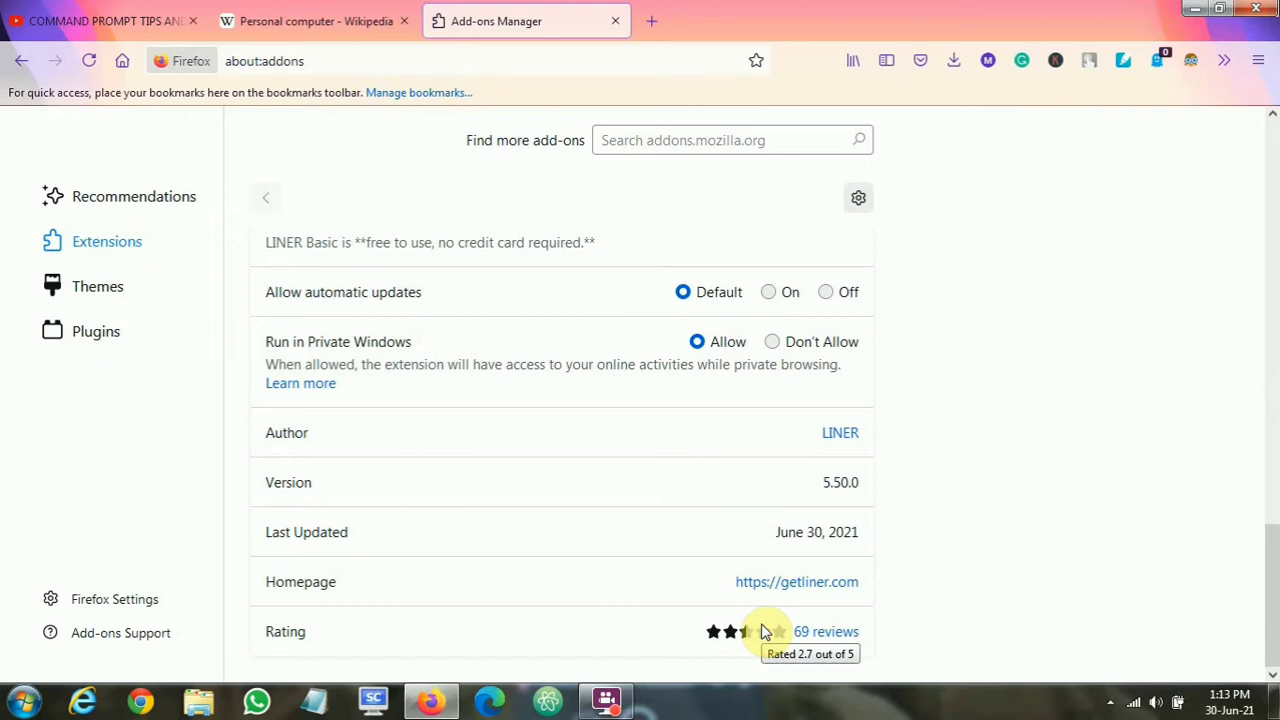
scroll(760, 632, up, 15)
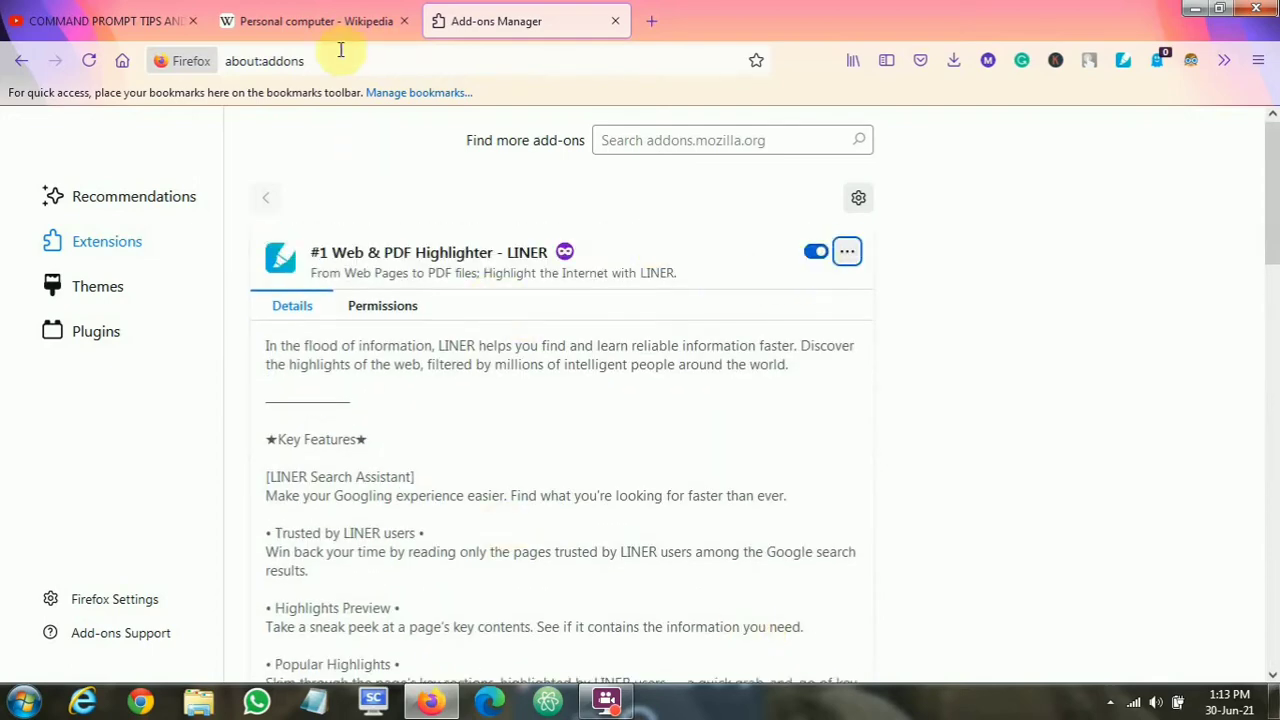
click(322, 21)
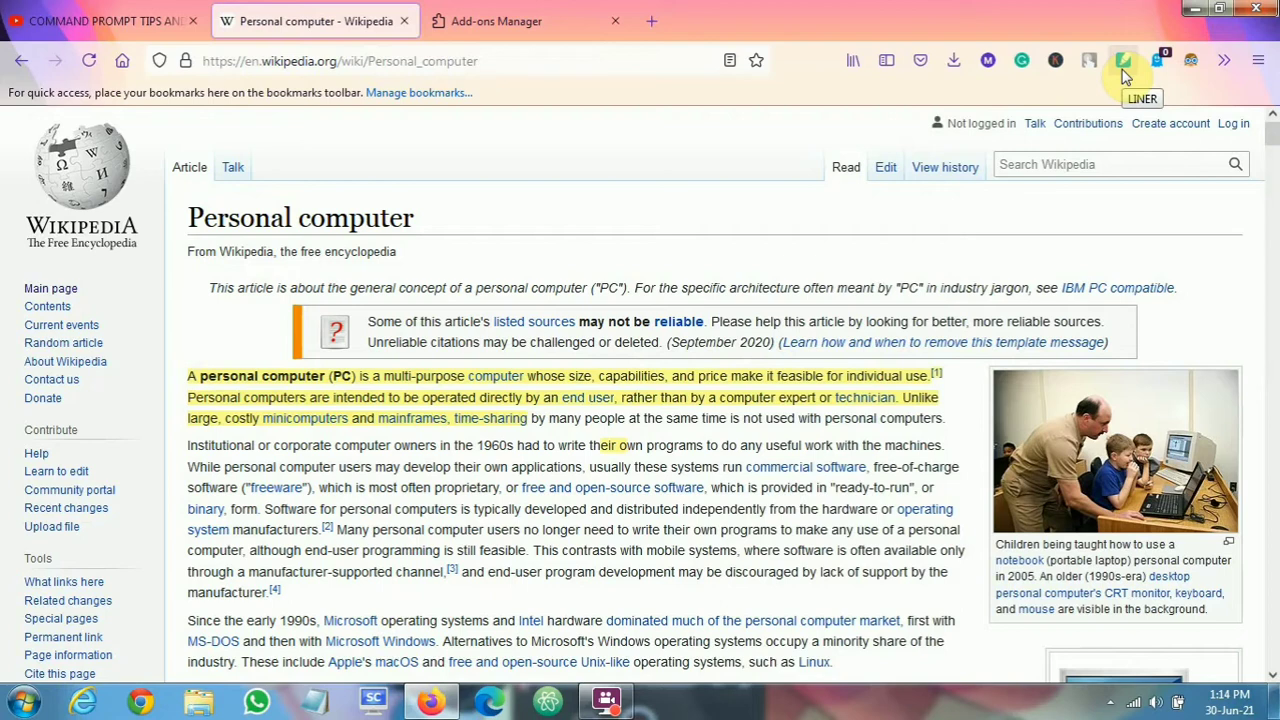
click(651, 21)
click(648, 52)
text(pc)
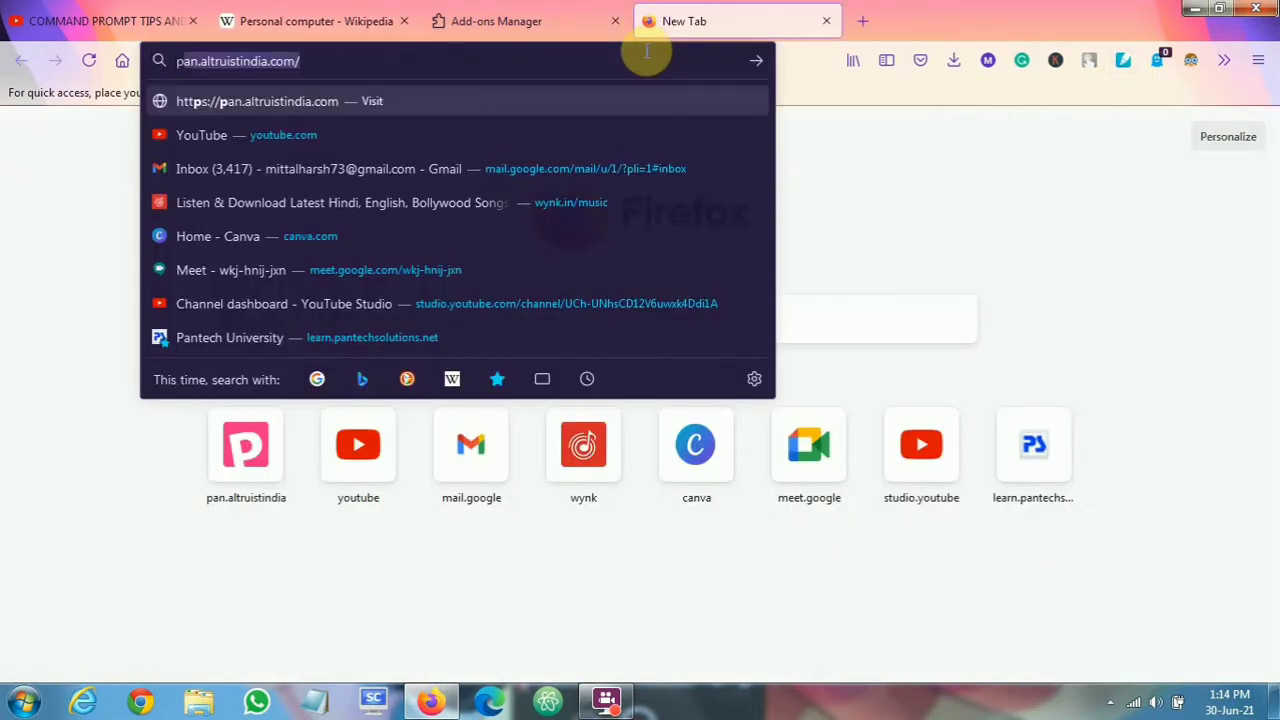
key(Return)
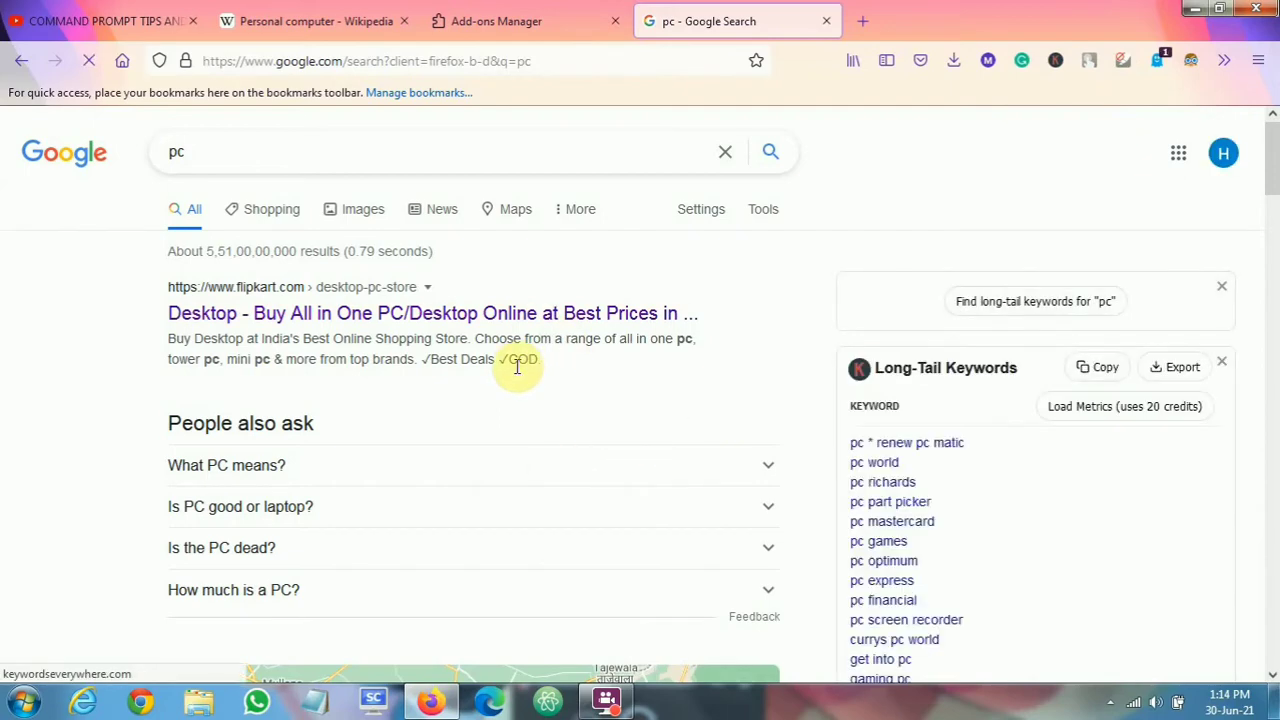
click(546, 320)
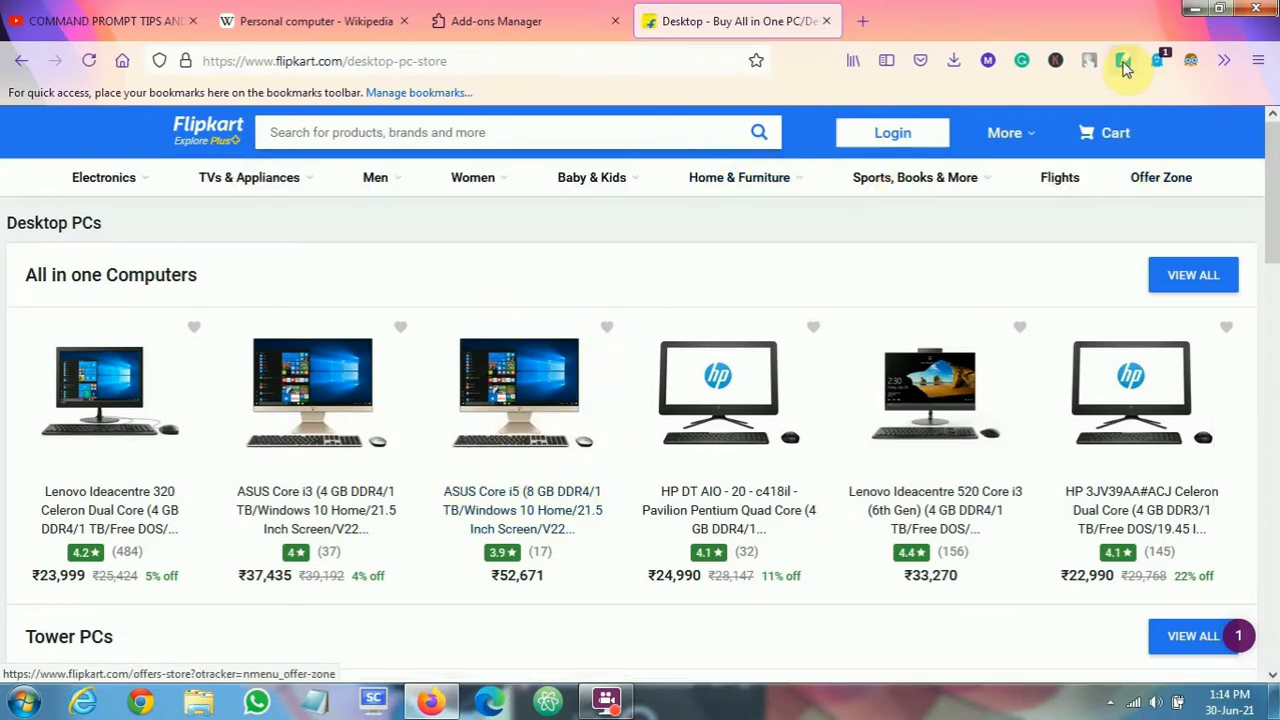
click(826, 21)
Highlight the passage from "This contrasts with mobile systems" to "end-user program development" in yellow with LINER in the Personal computer article.
scroll(430, 470, down, 3)
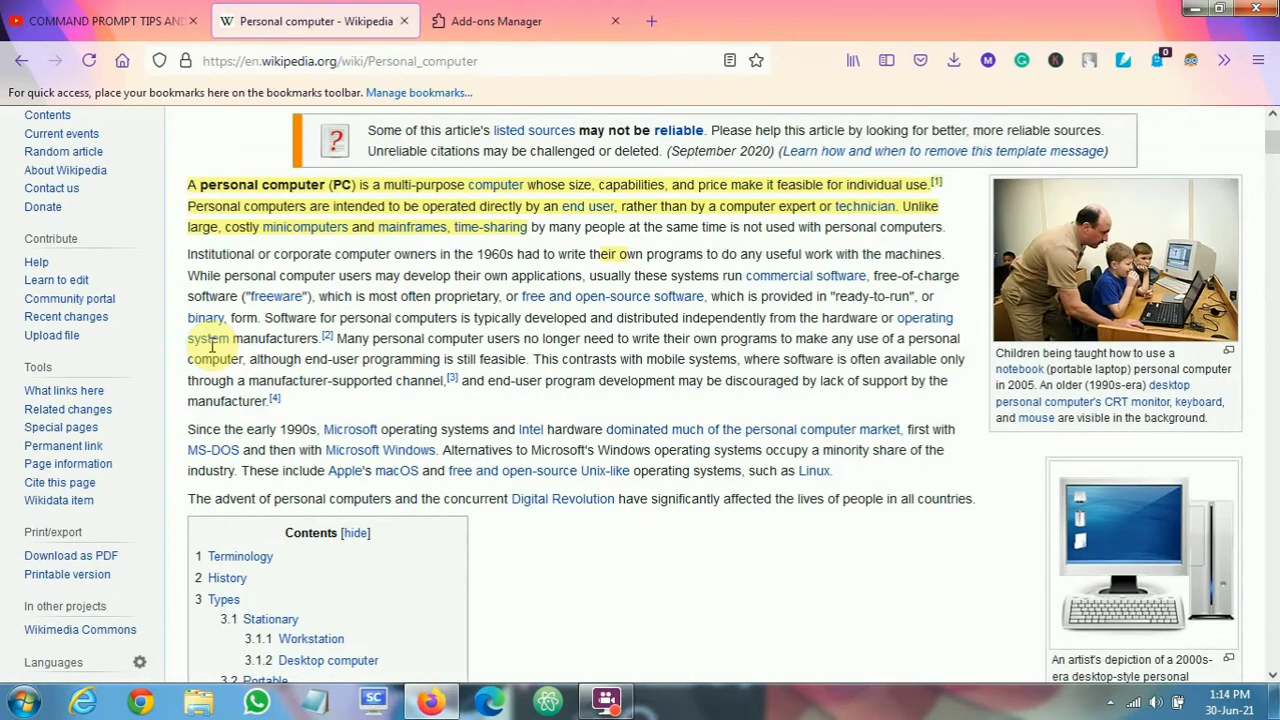
drag(676, 382, 533, 358)
click(530, 212)
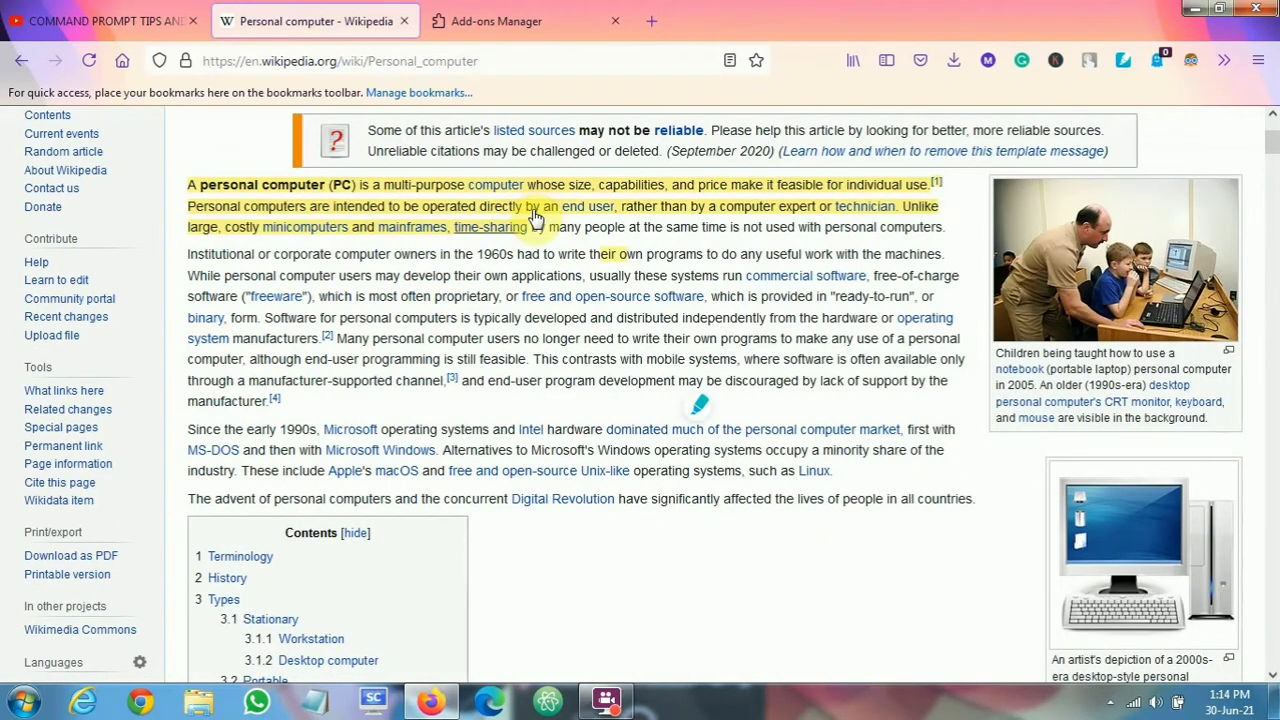
drag(656, 381, 533, 358)
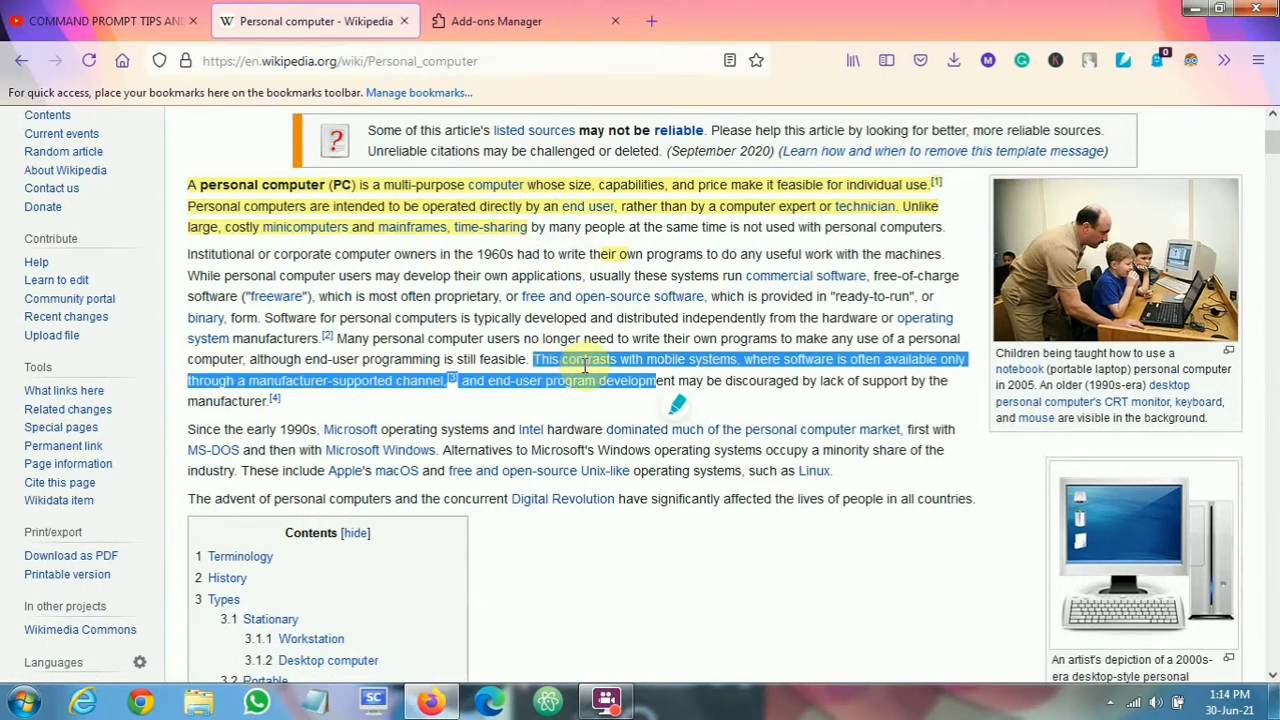
mouse_move(678, 408)
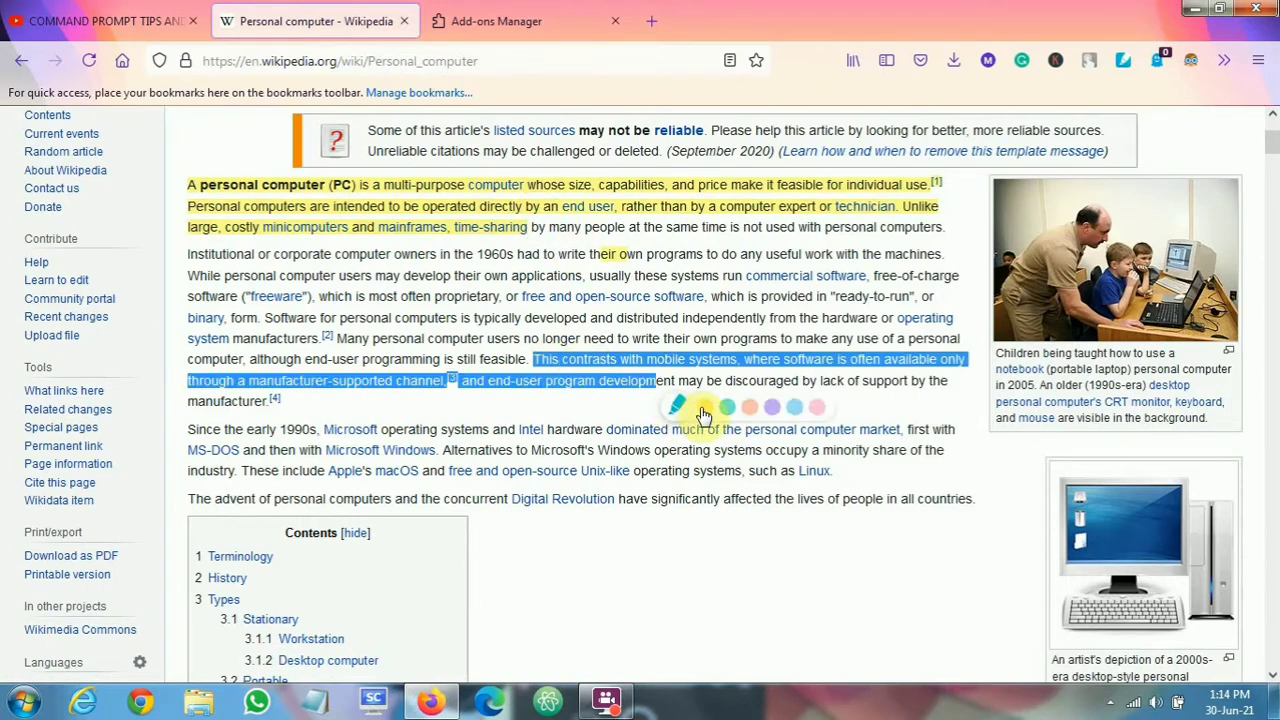
click(703, 410)
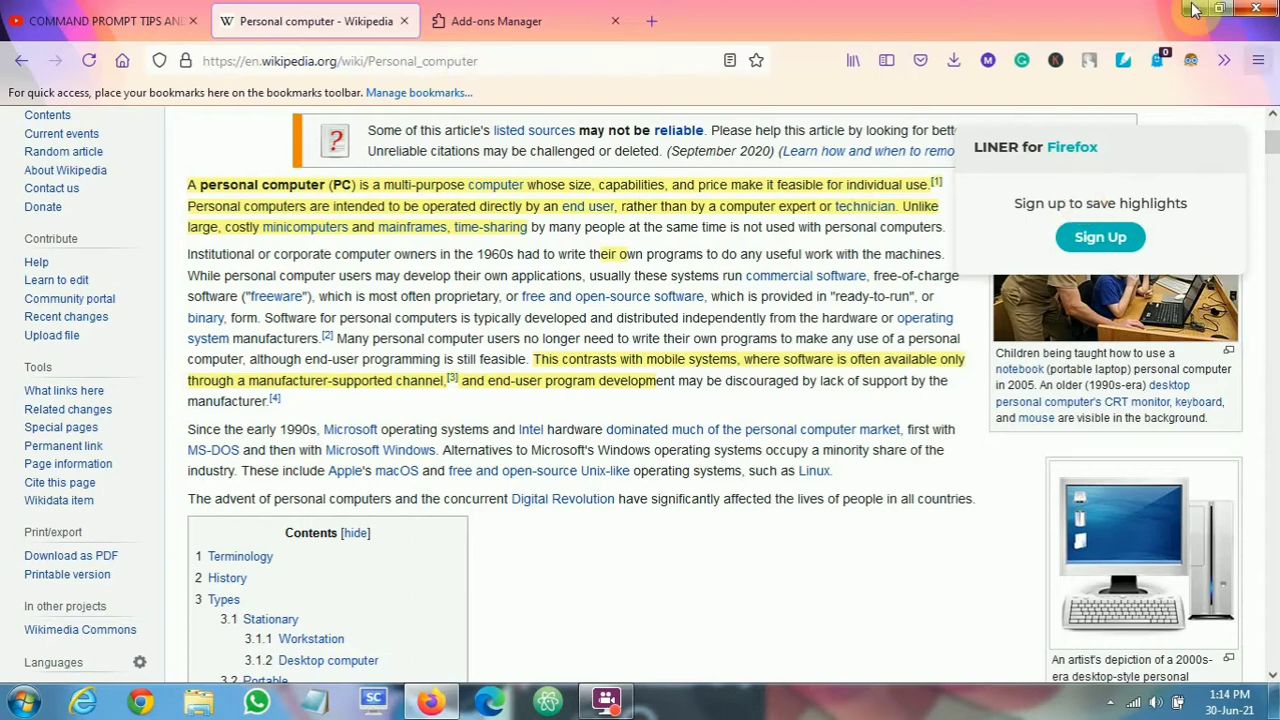
click(1140, 68)
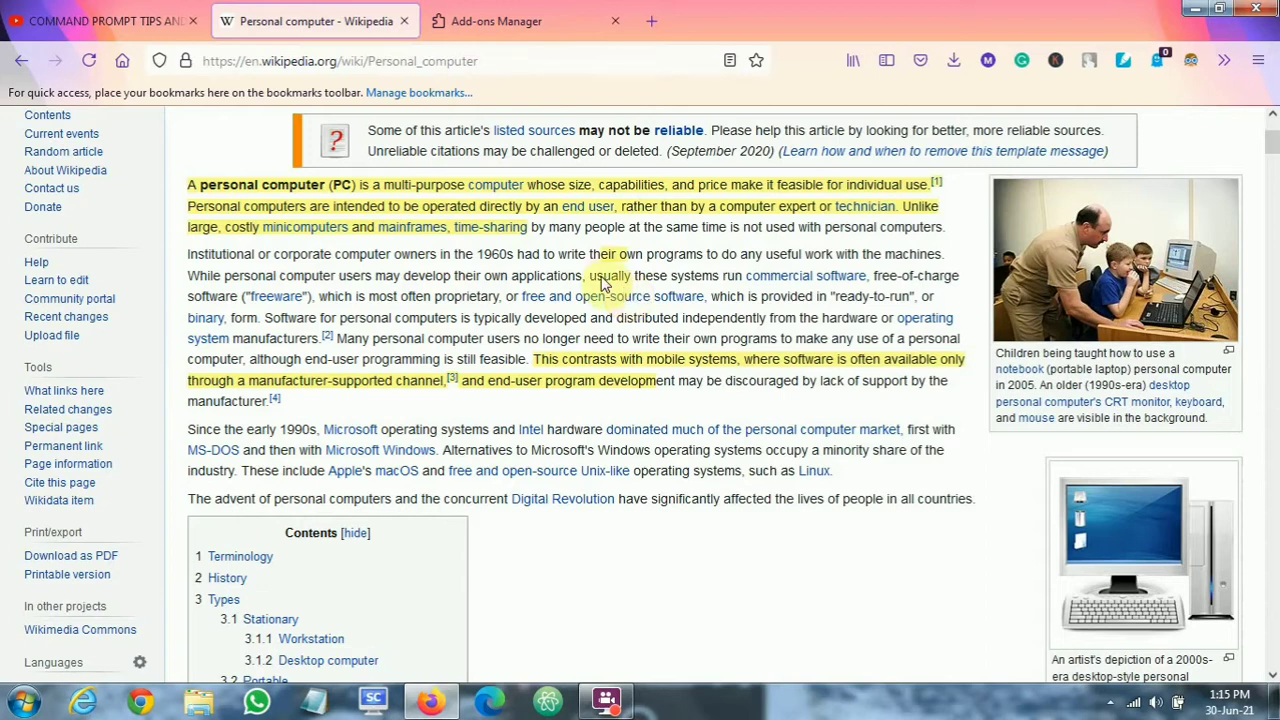
Highlight the passage from "which is provided in" to "distributed independently" in purple with LINER.
mouse_move(592, 302)
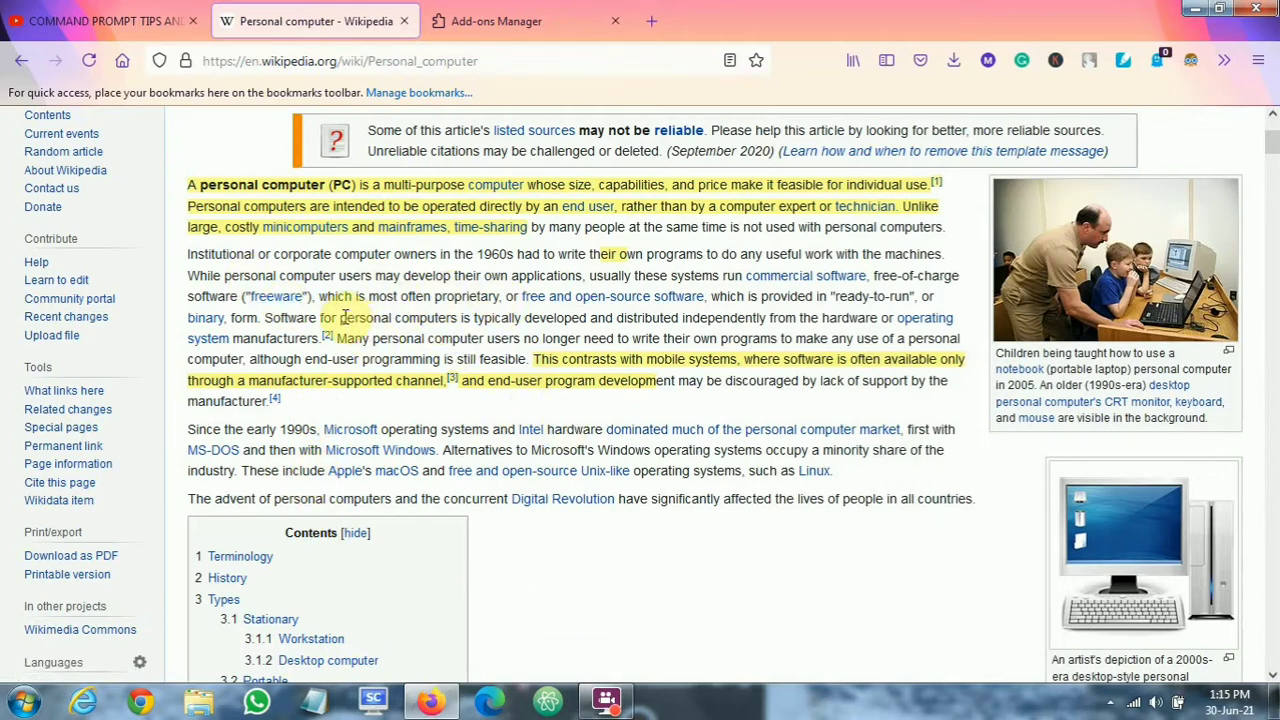
drag(711, 296, 768, 317)
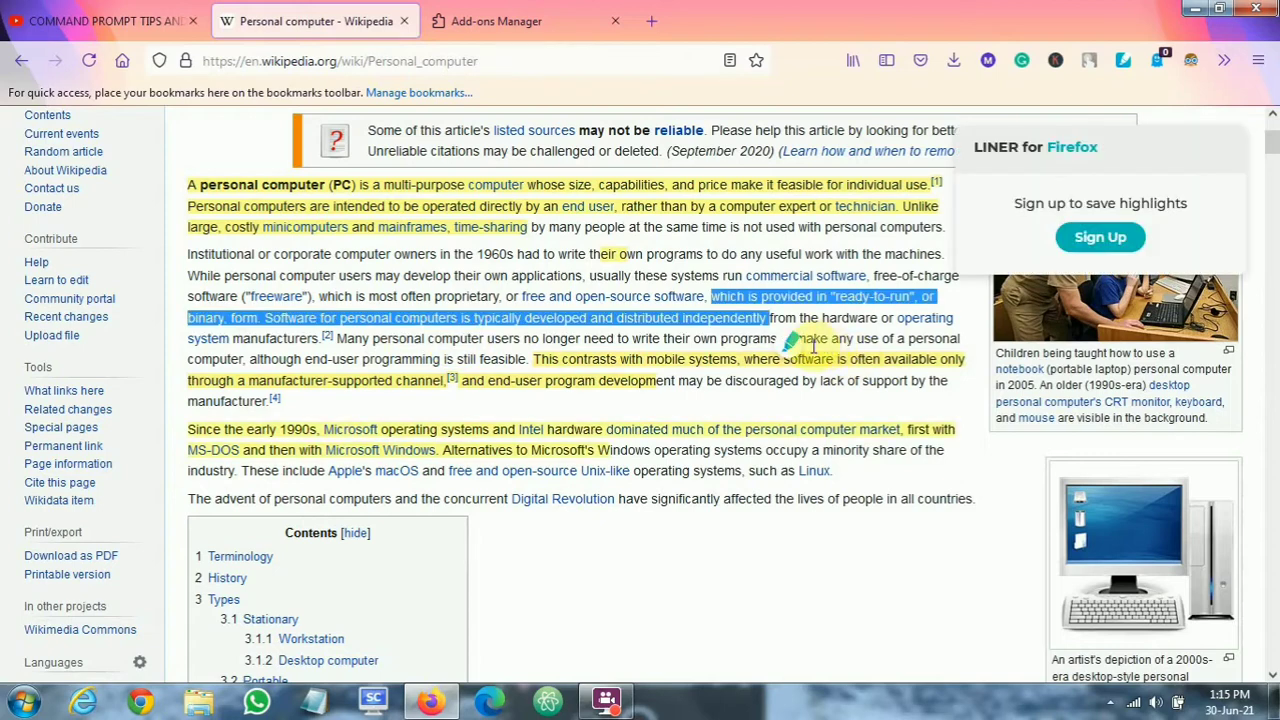
mouse_move(792, 344)
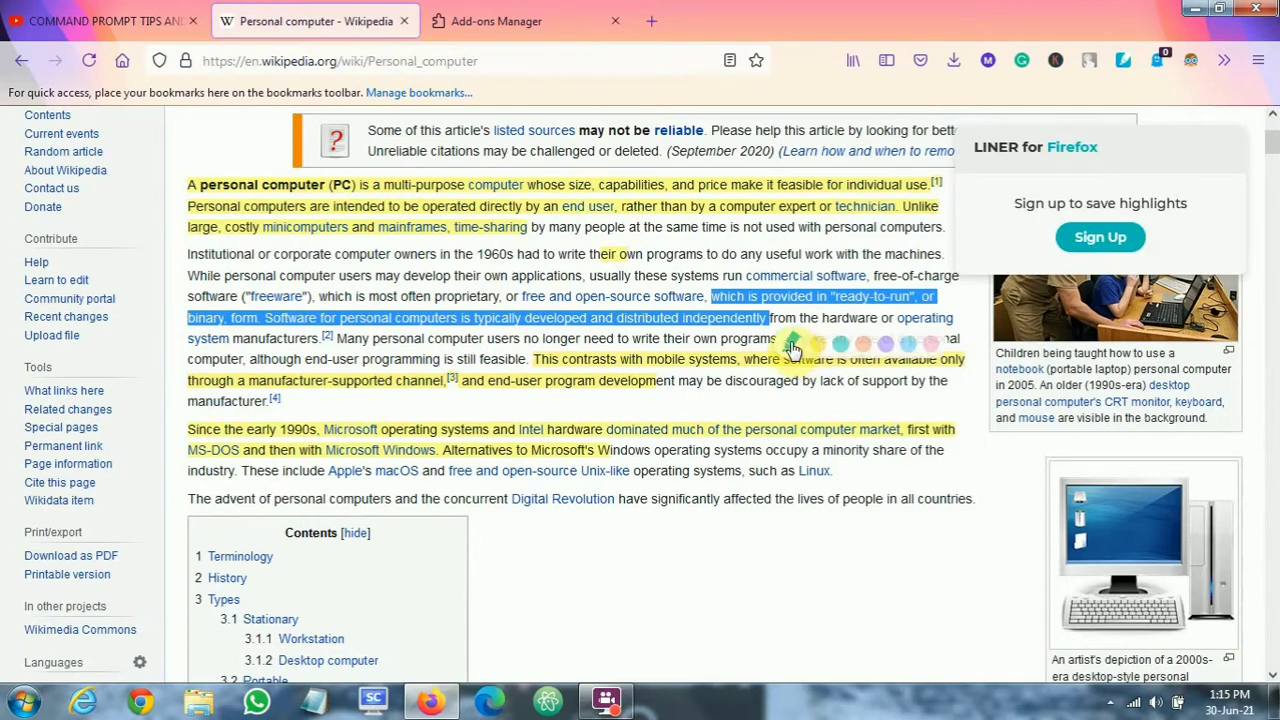
click(885, 346)
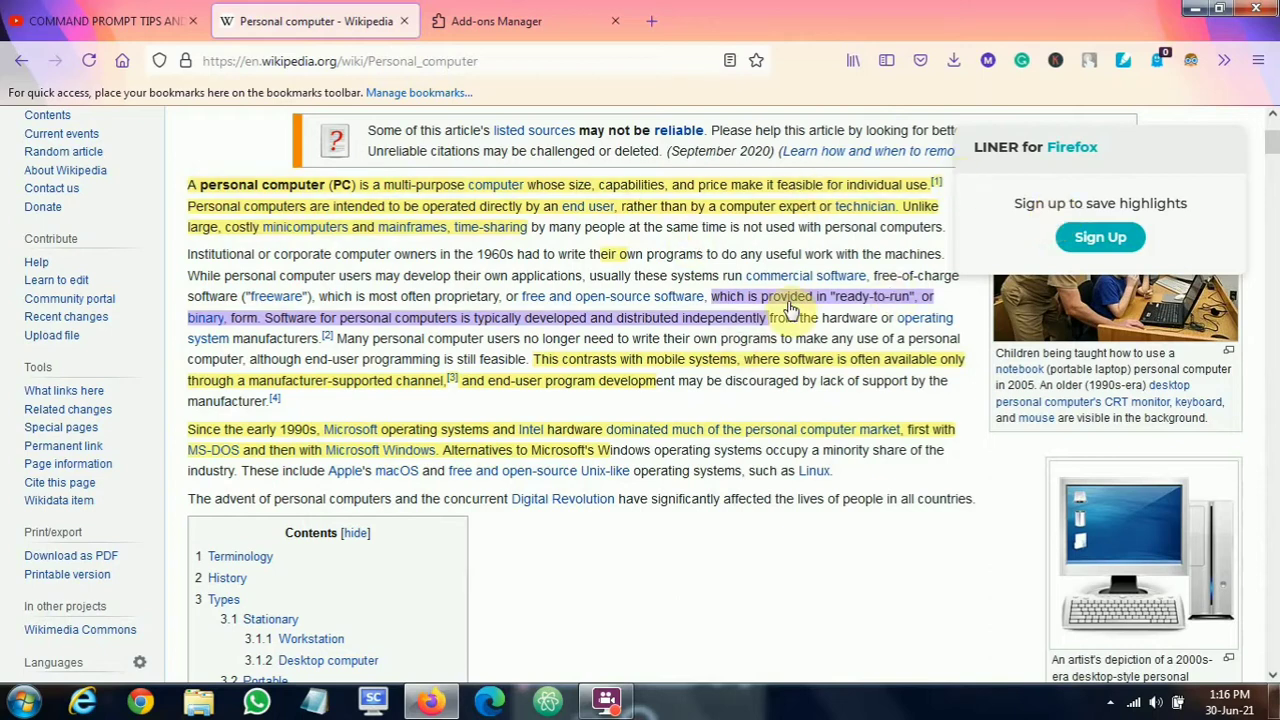
click(1125, 62)
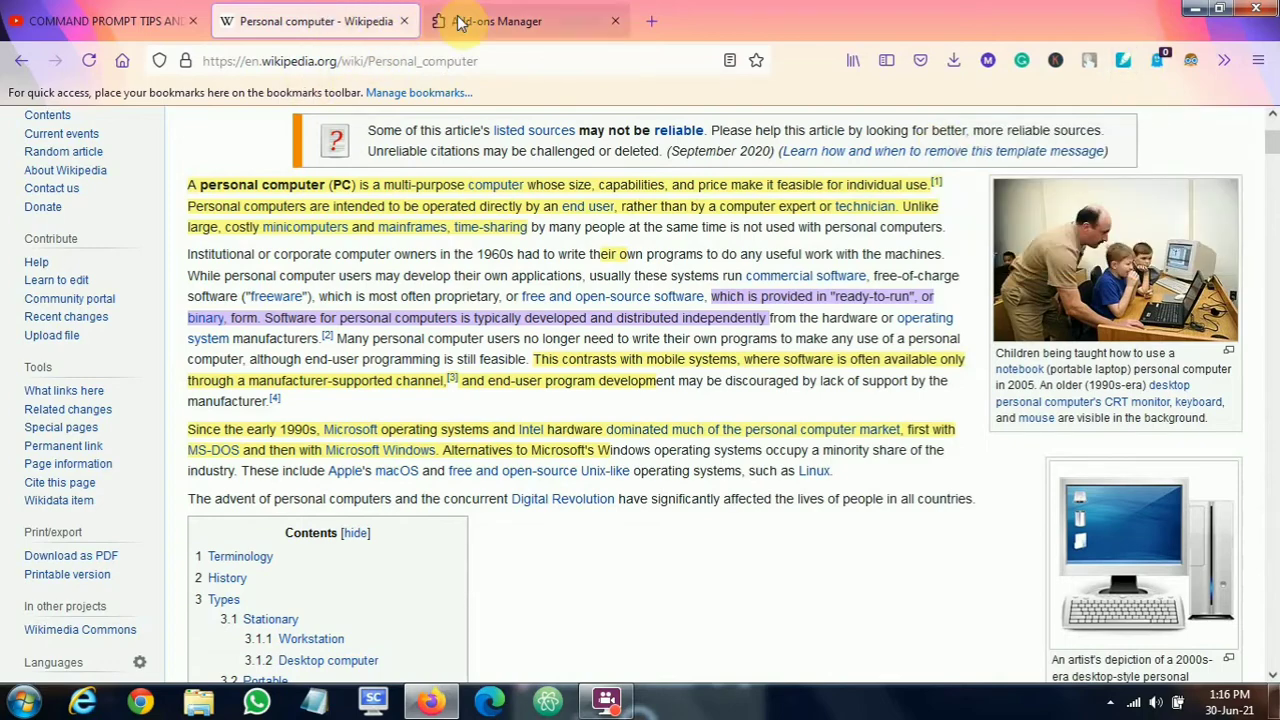
scroll(605, 222, up, 3)
scroll(605, 222, down, 3)
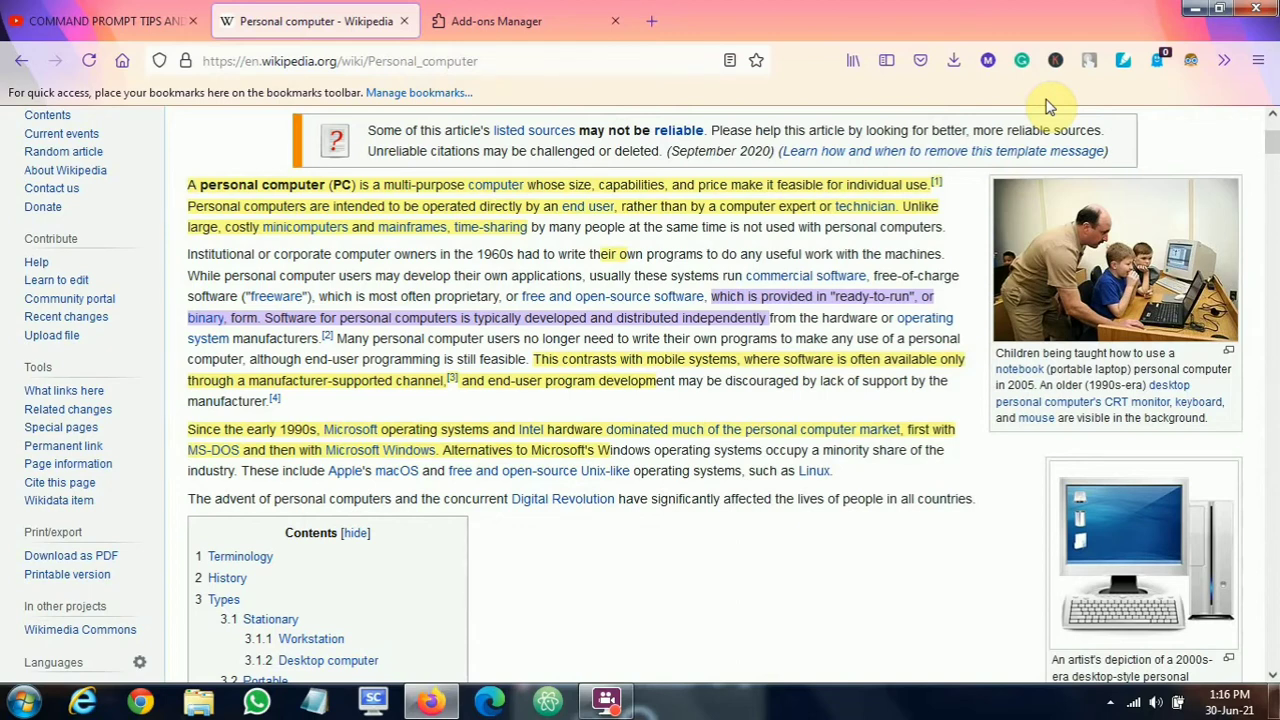
Search for "google translate" add-ons from the Add-ons Manager.
click(492, 20)
click(676, 140)
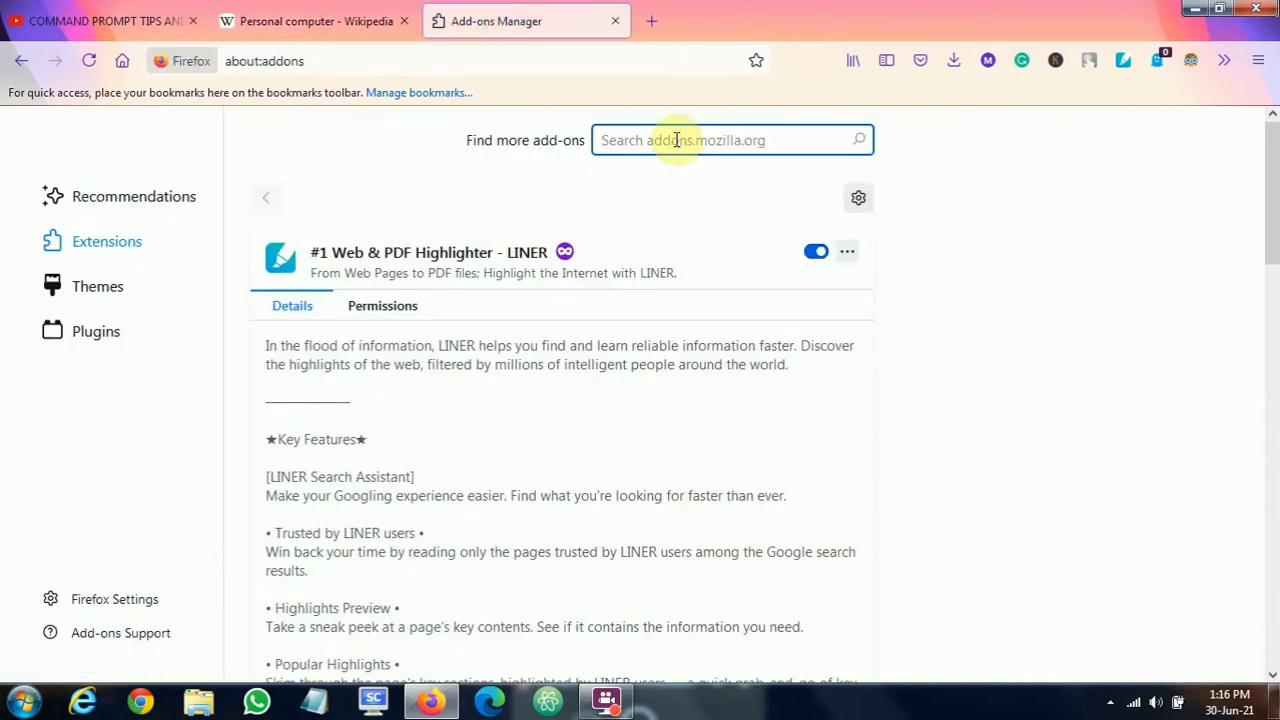
text(google t)
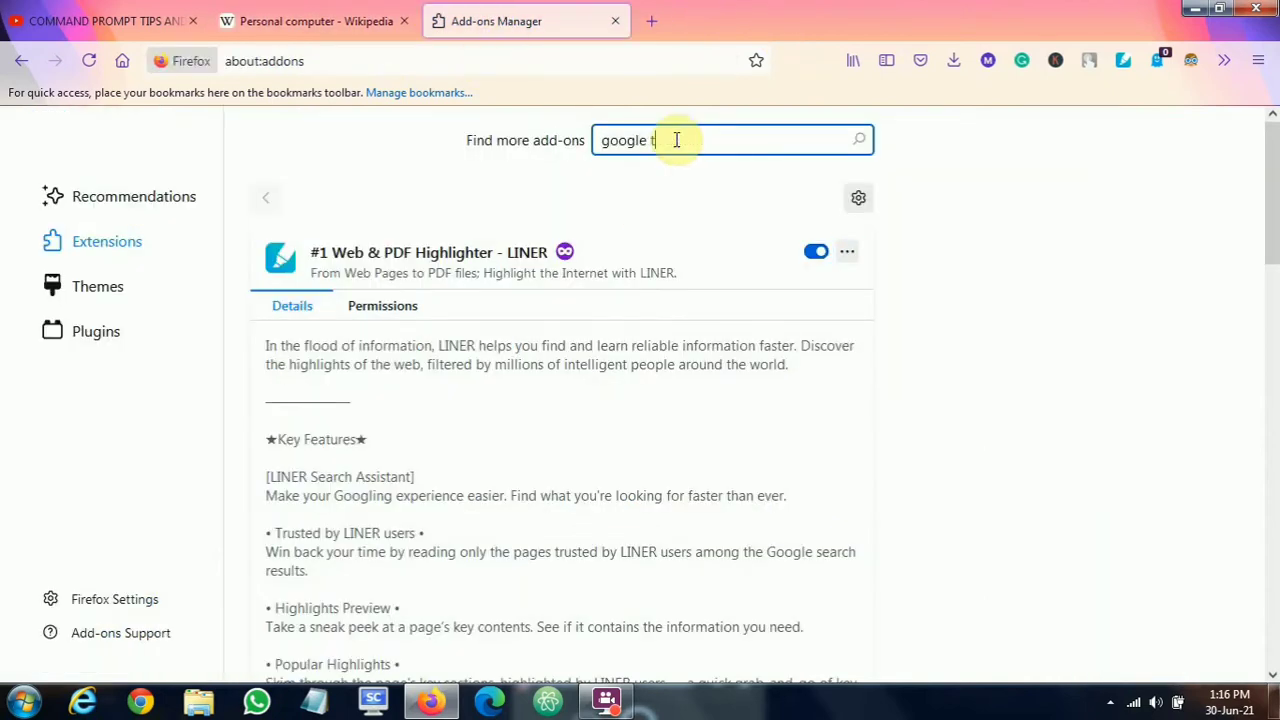
text(ranslate)
key(Return)
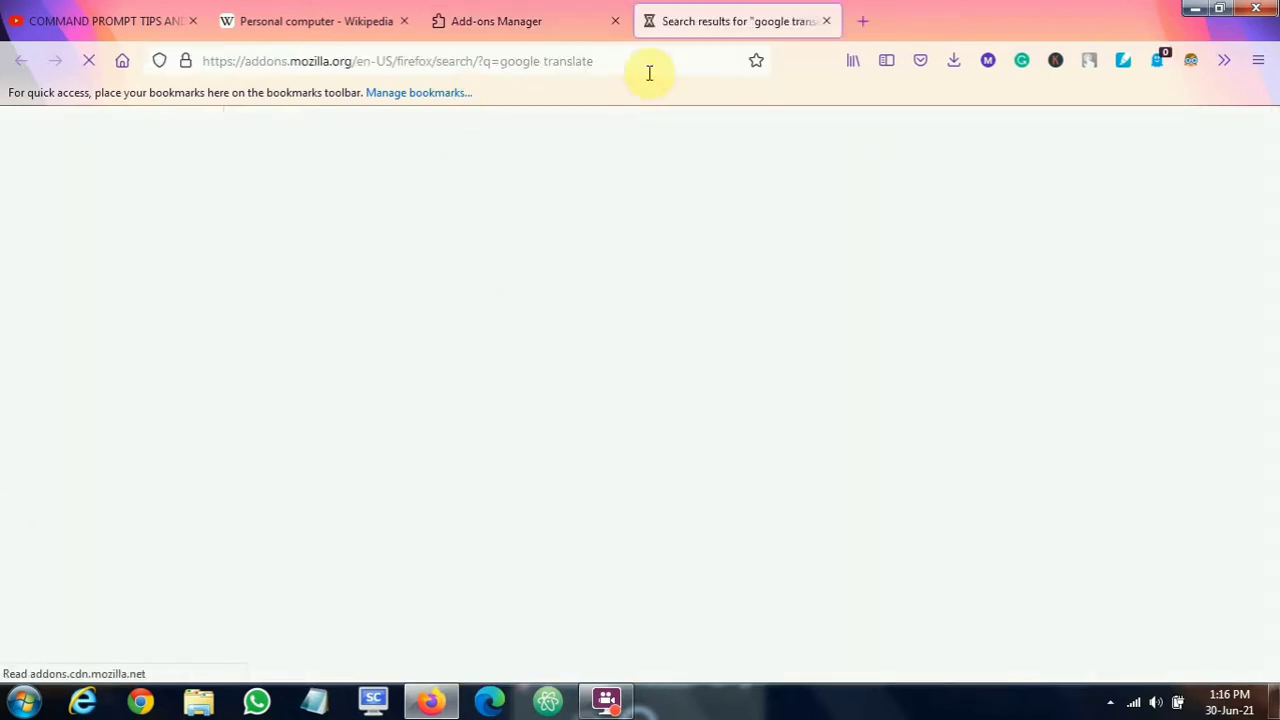
Look through the search results, view the To Google Translate extension's listing, and close that tab.
scroll(720, 320, down, 1)
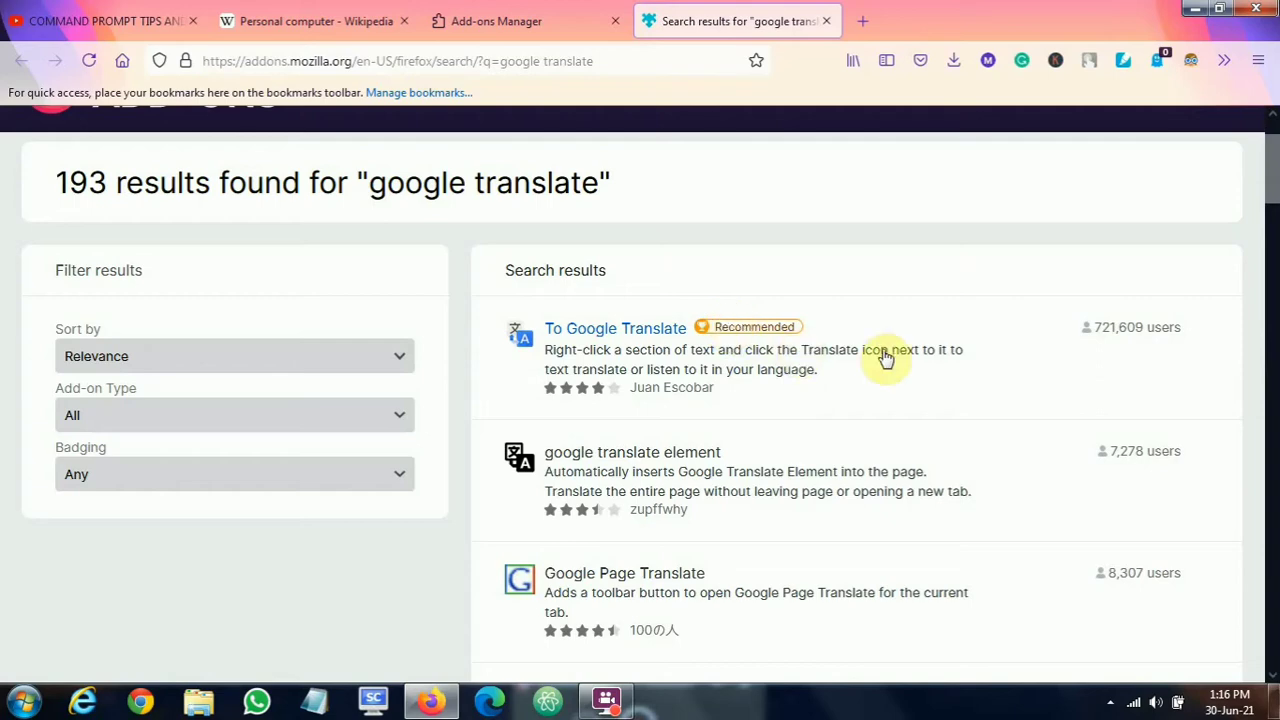
scroll(900, 362, down, 3)
scroll(737, 503, up, 4)
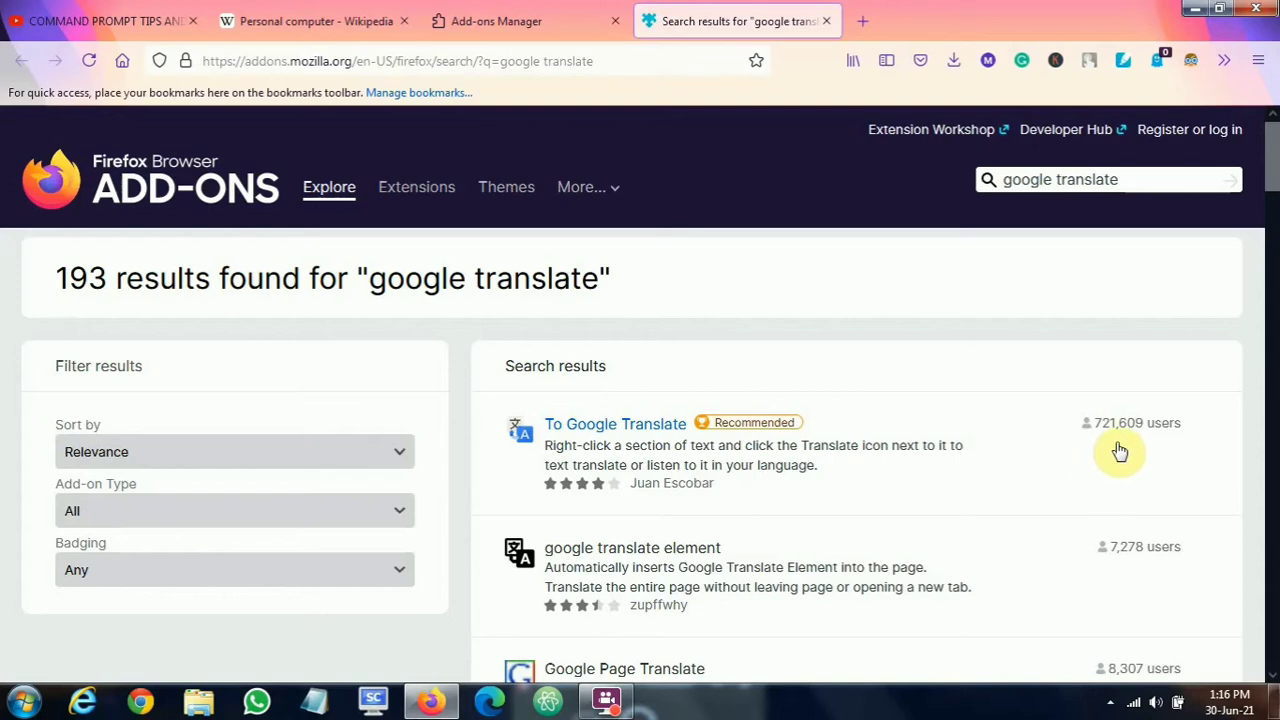
click(820, 473)
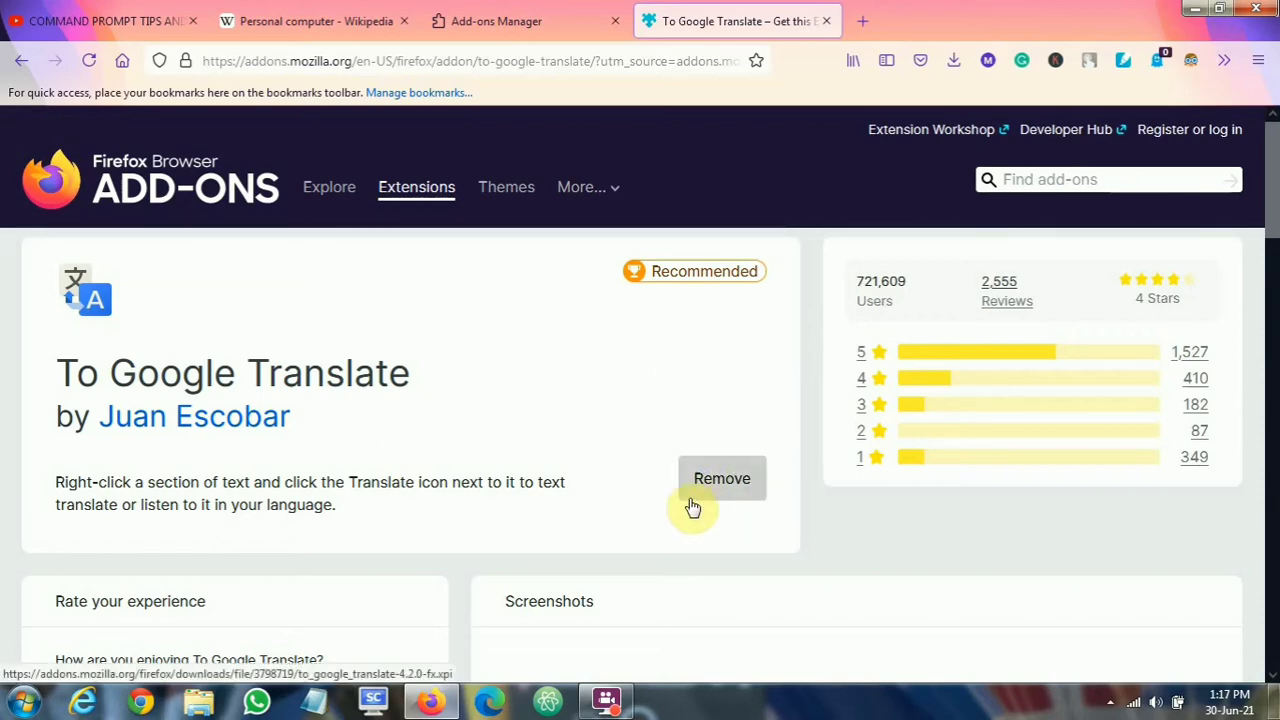
click(824, 21)
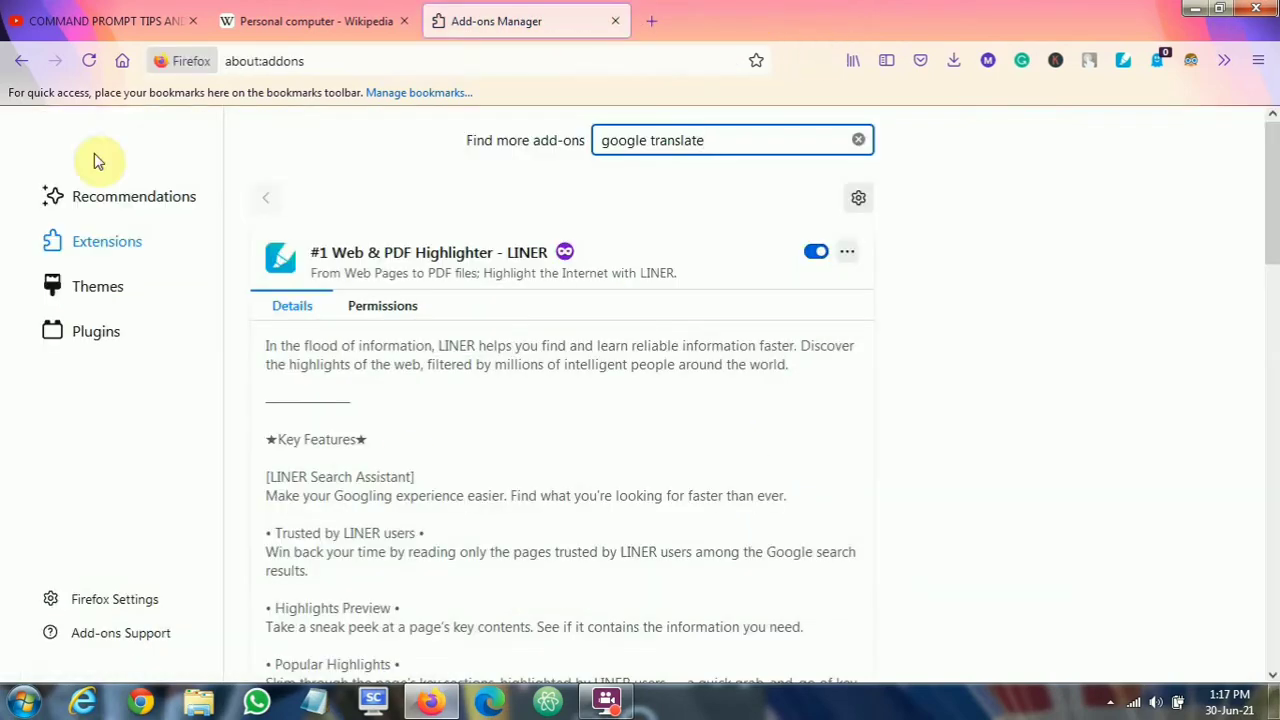
Send the Terminology paragraph of the Personal computer Wikipedia article to Google Translate with the To Google Translate extension.
click(318, 20)
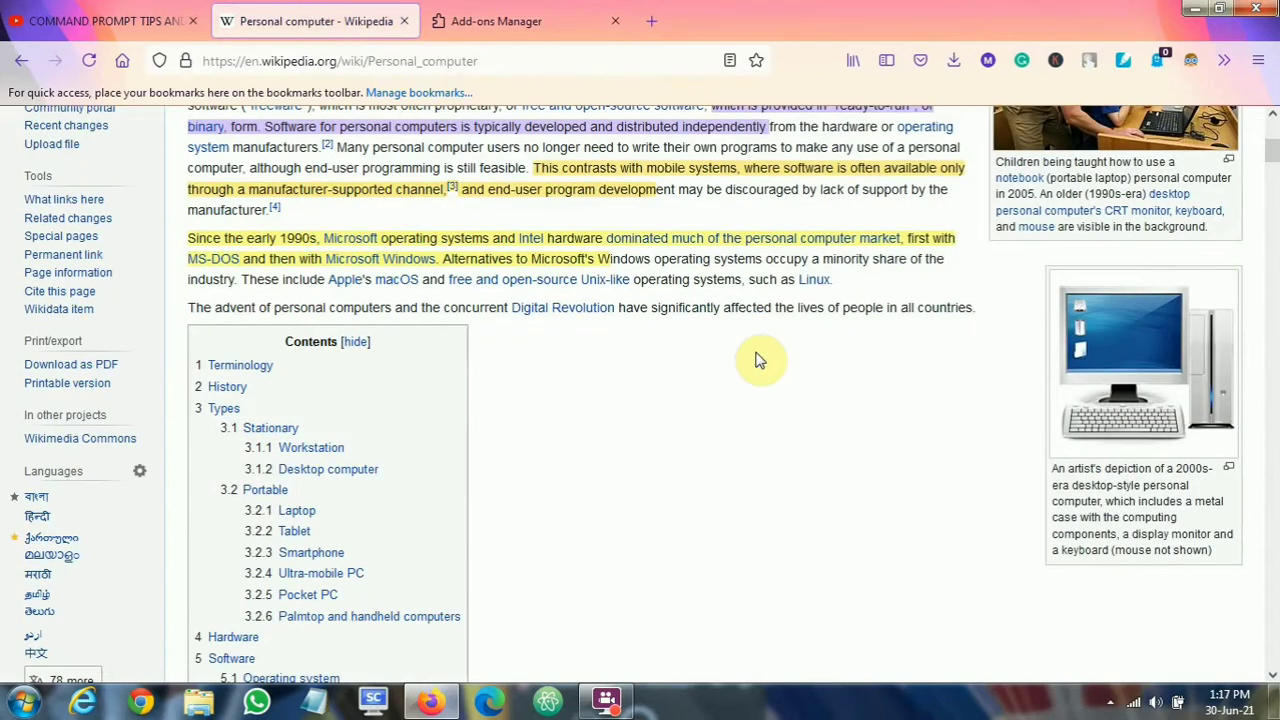
scroll(757, 360, down, 5)
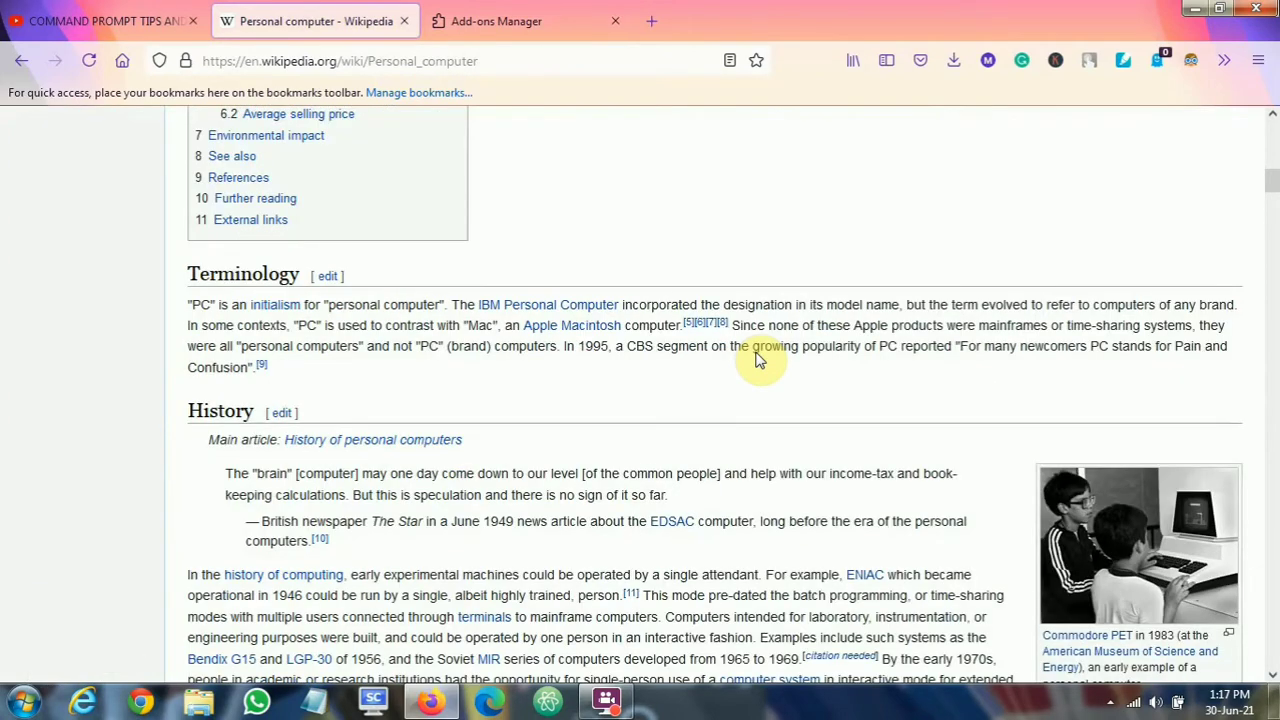
drag(190, 304, 263, 370)
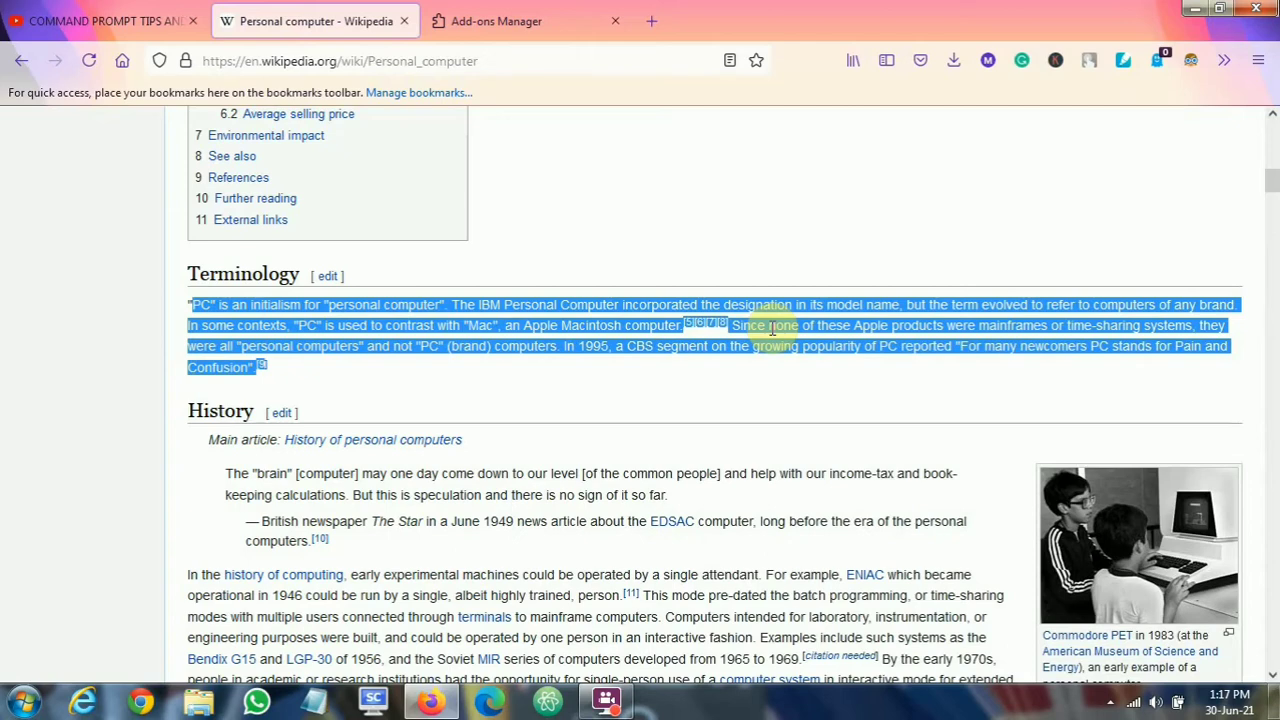
key(alt+shift+t)
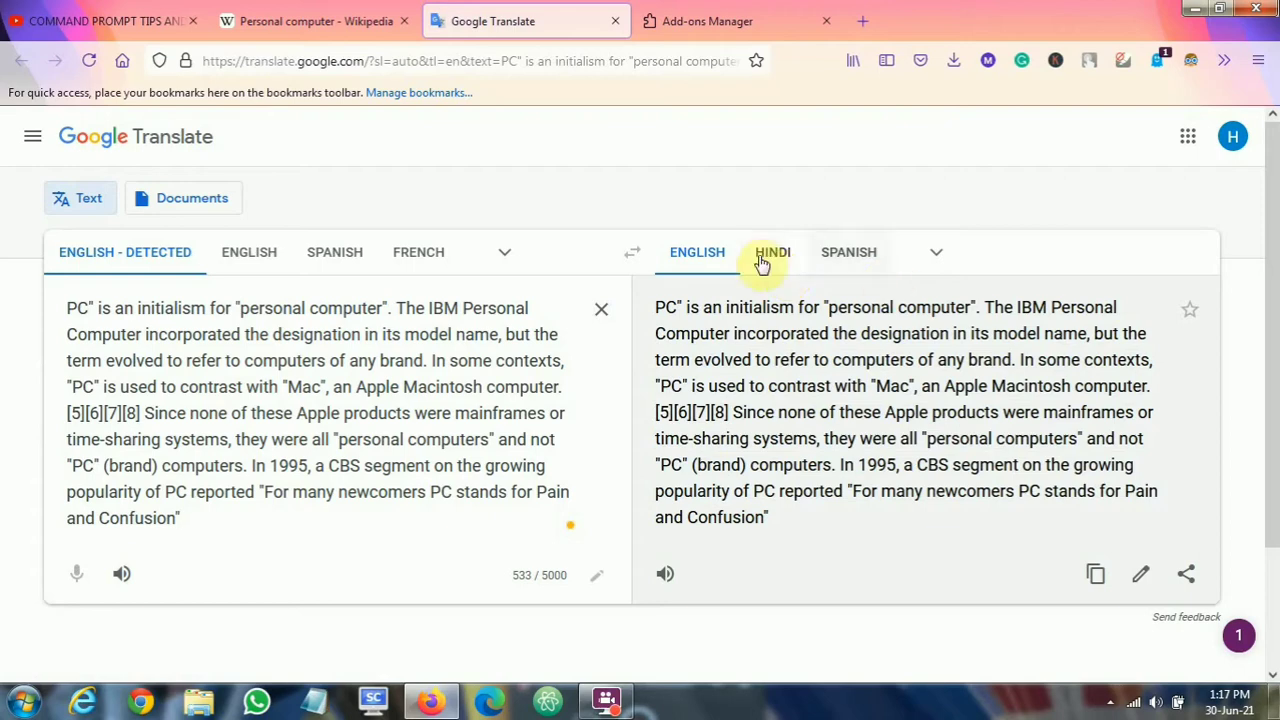
Browse the available target languages in Google Translate and translate the paragraph into Hindi.
click(943, 256)
scroll(900, 340, down, 2)
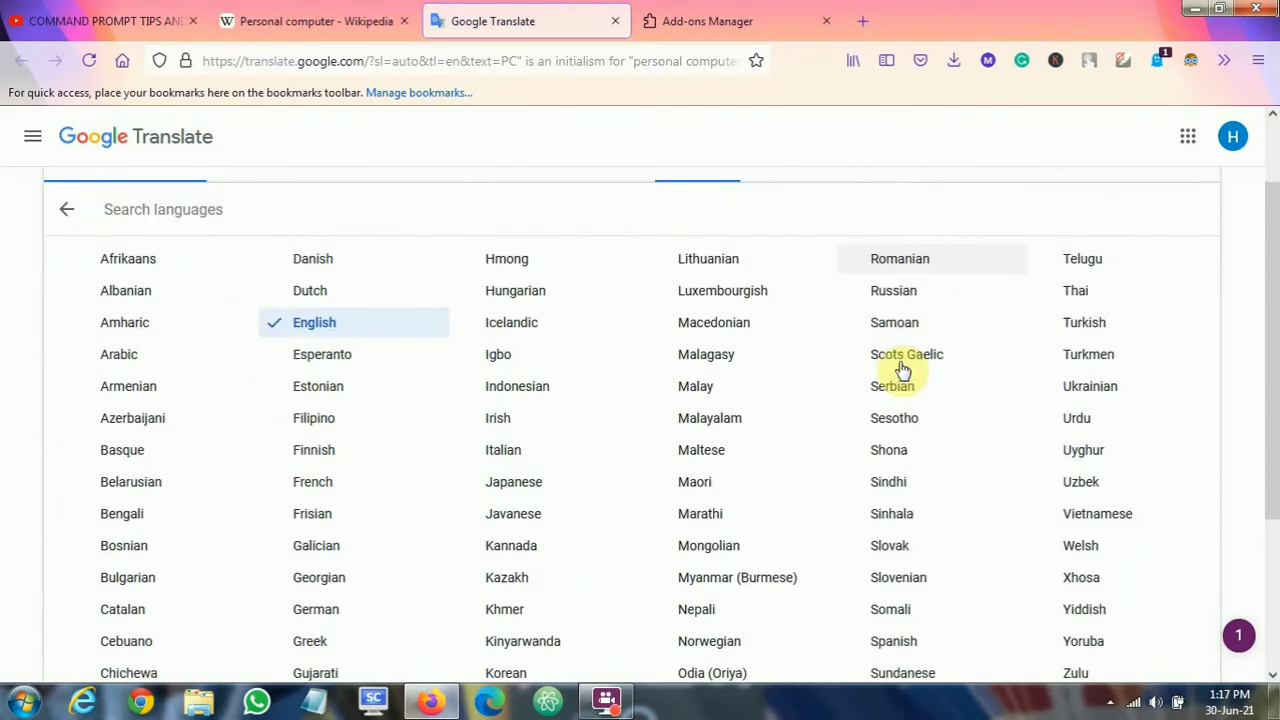
scroll(900, 369, down, 4)
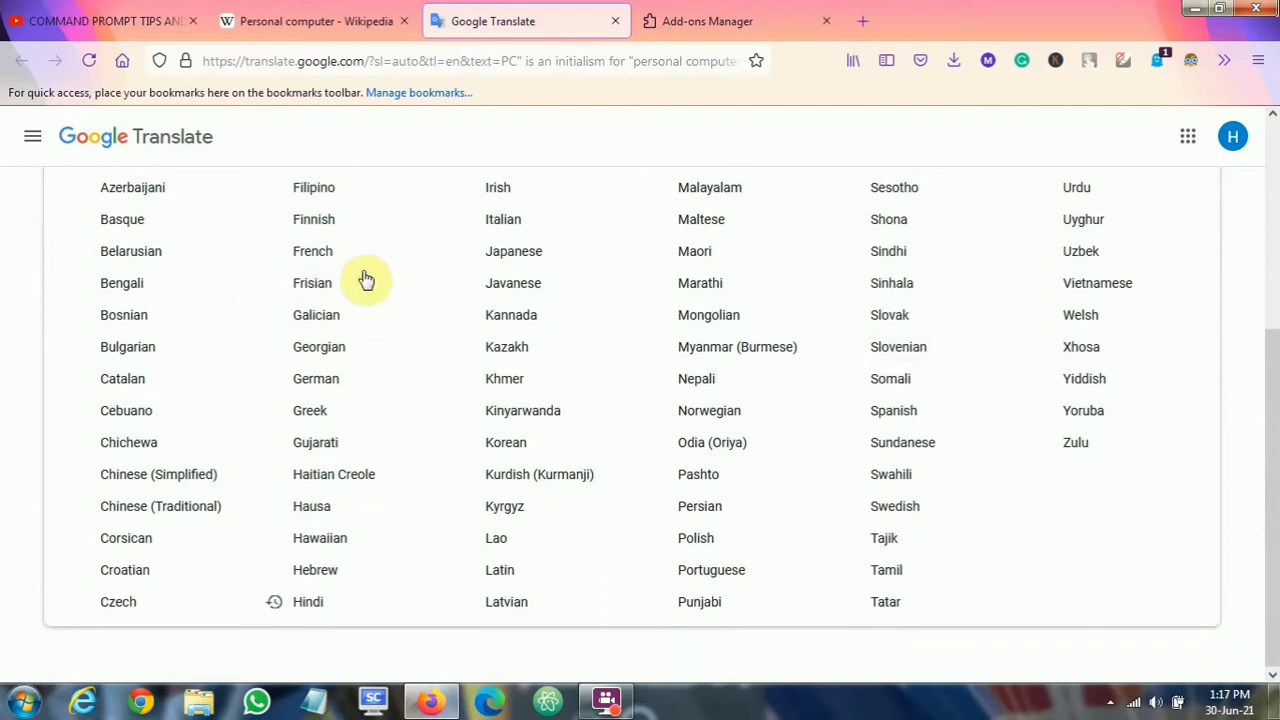
scroll(505, 519, up, 5)
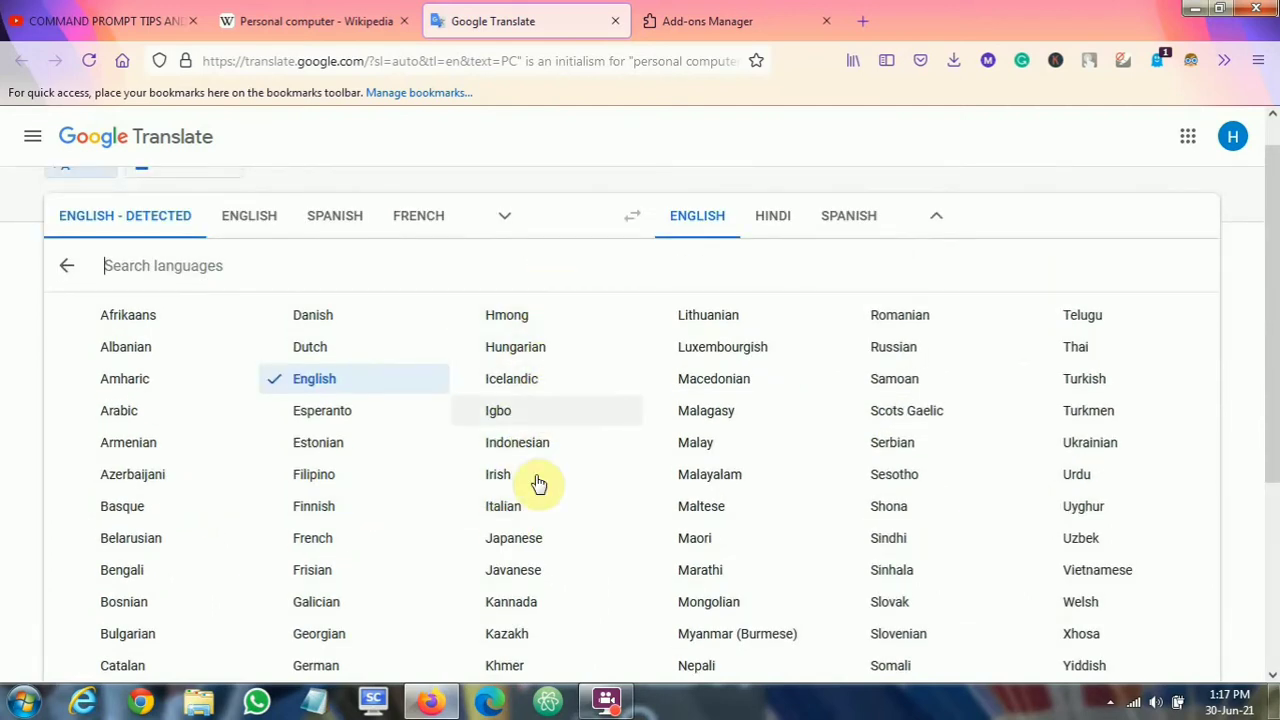
click(790, 222)
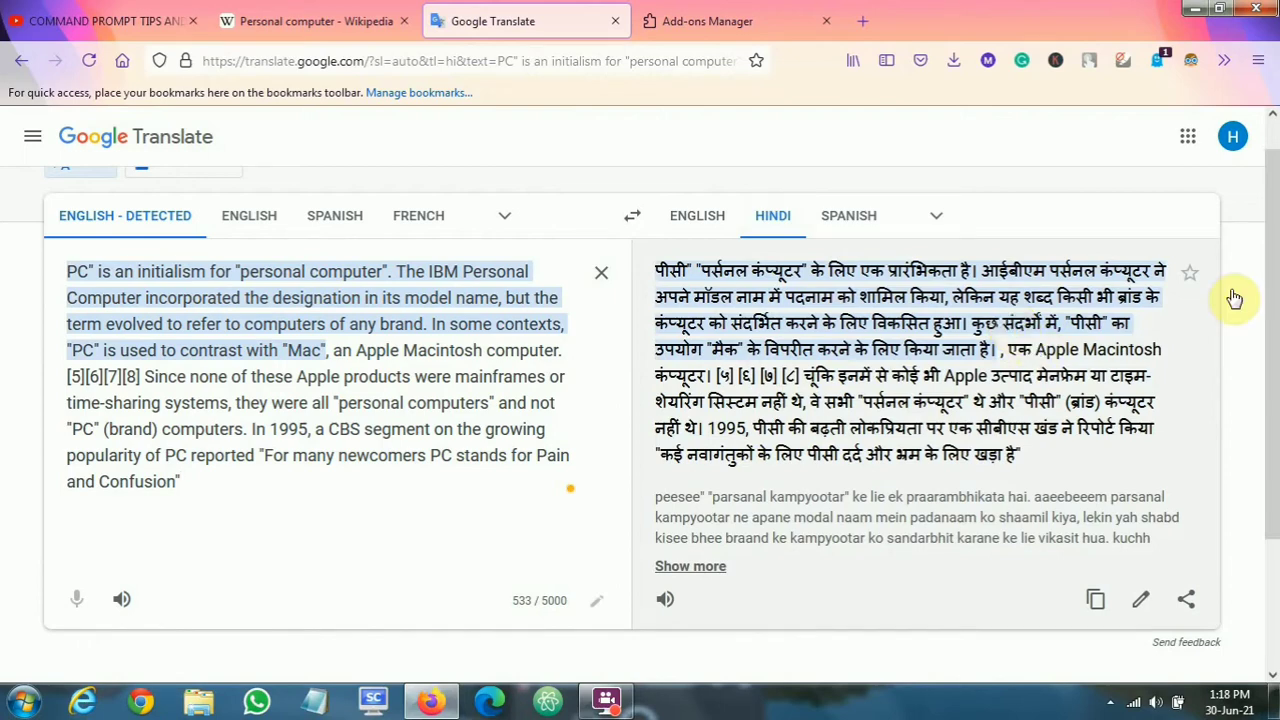
Try Spanish as the source language, look through the other source languages, and close the Google Translate tab.
click(349, 224)
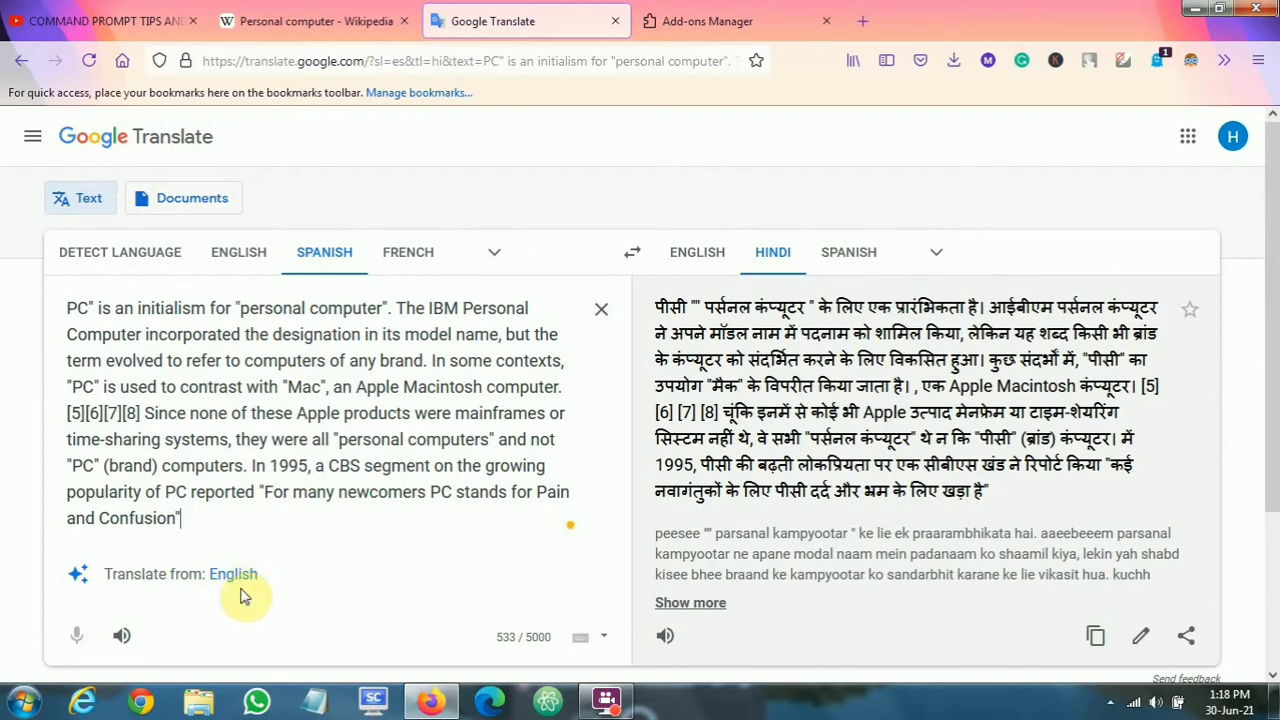
click(494, 254)
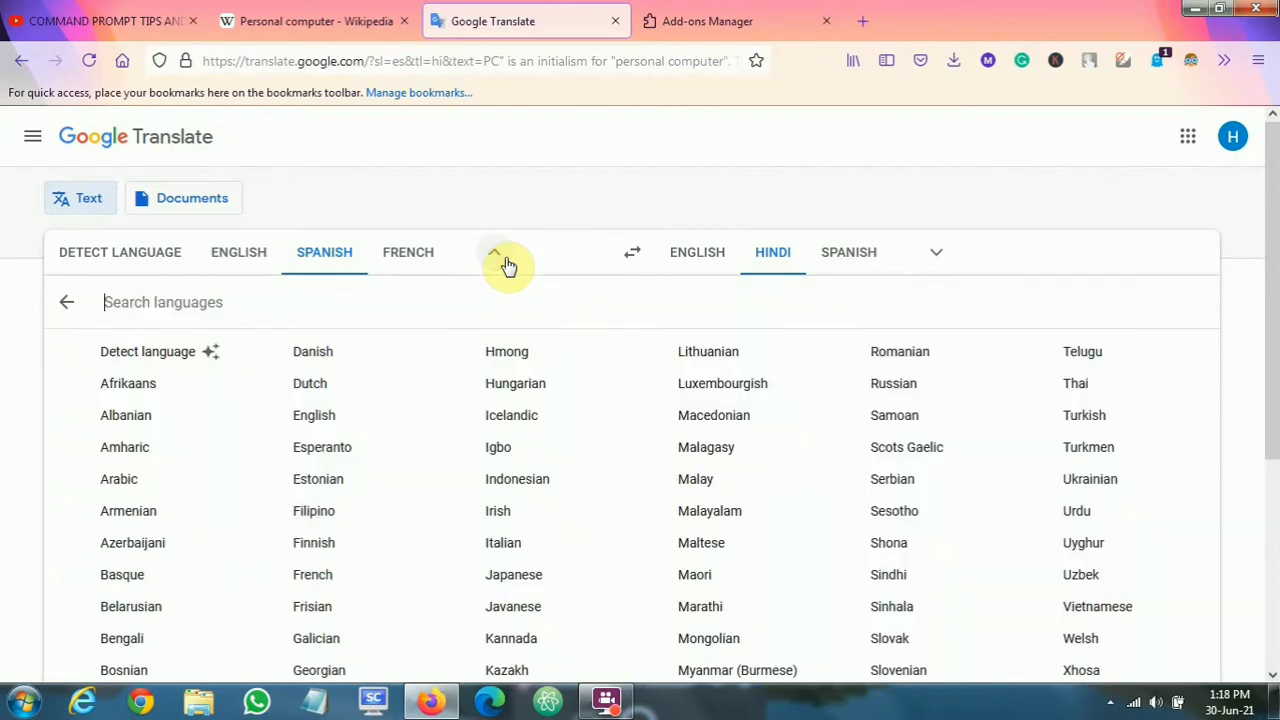
scroll(503, 300, down, 3)
scroll(504, 305, up, 3)
click(494, 254)
click(616, 21)
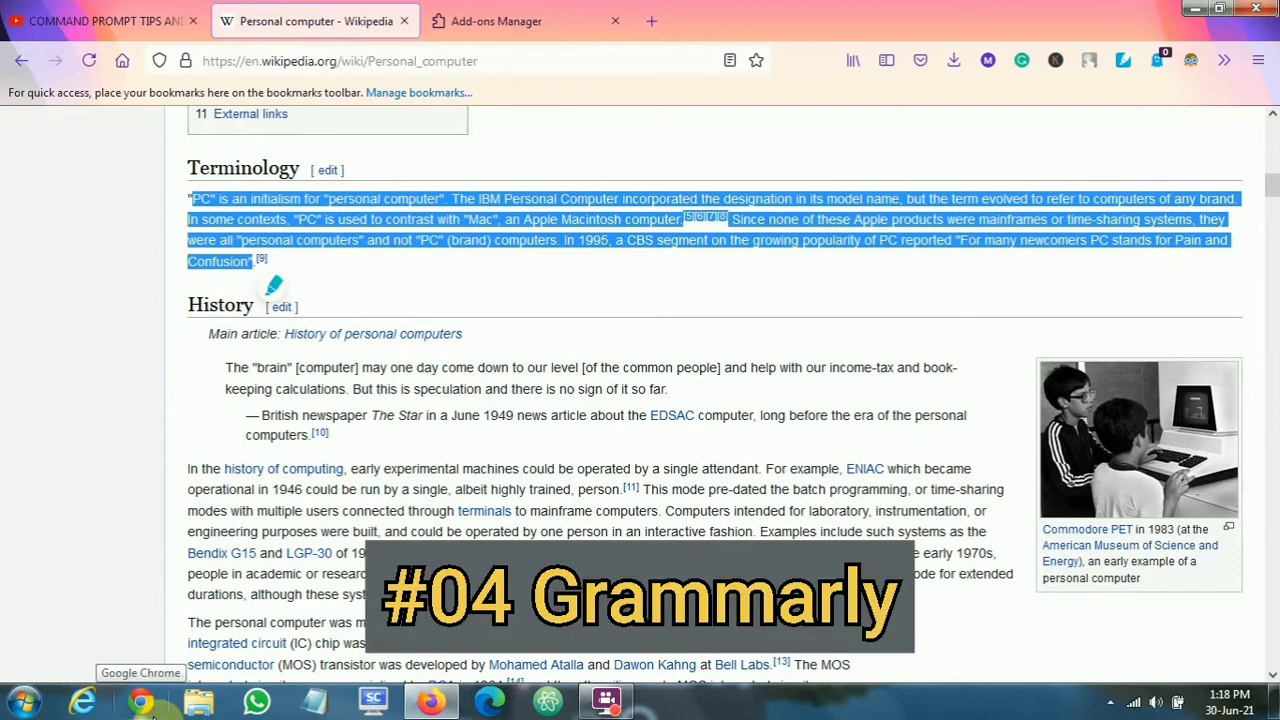
View Grammarly's quick settings, and draft the misspelled comment "follow ny cointect" under the Command Prompt Tips and Tricks YouTube video.
click(1021, 64)
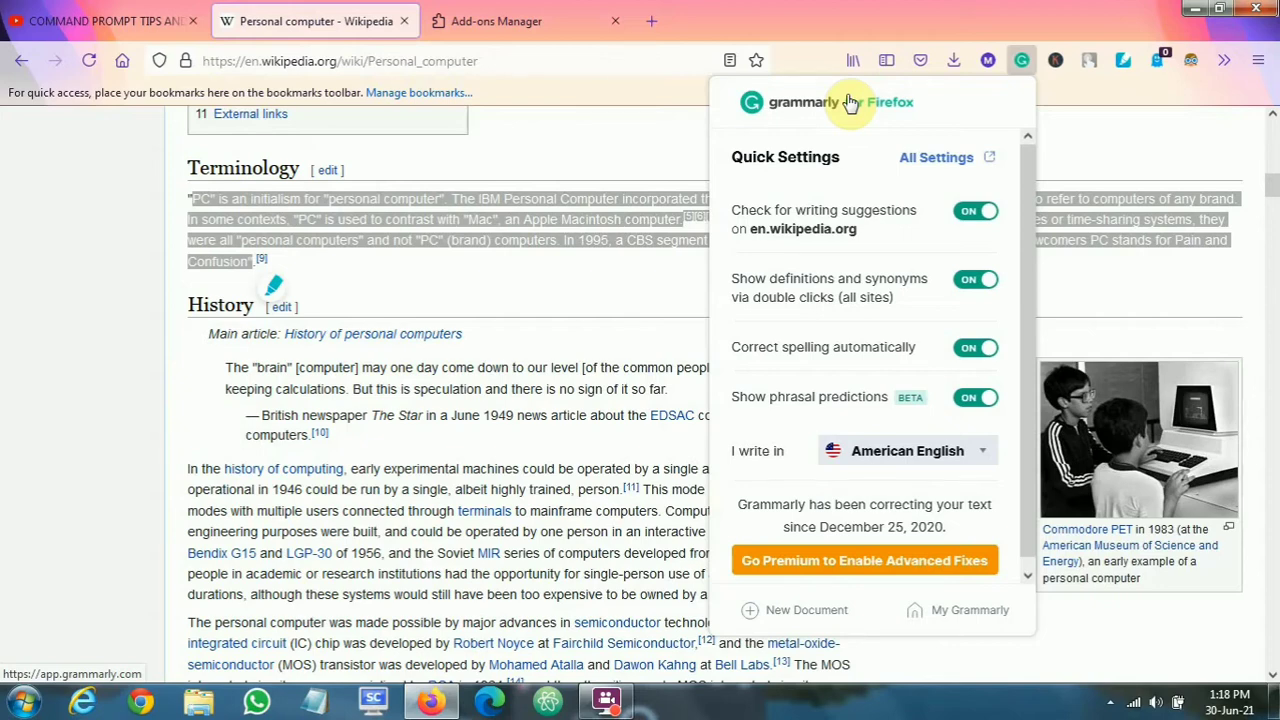
click(106, 20)
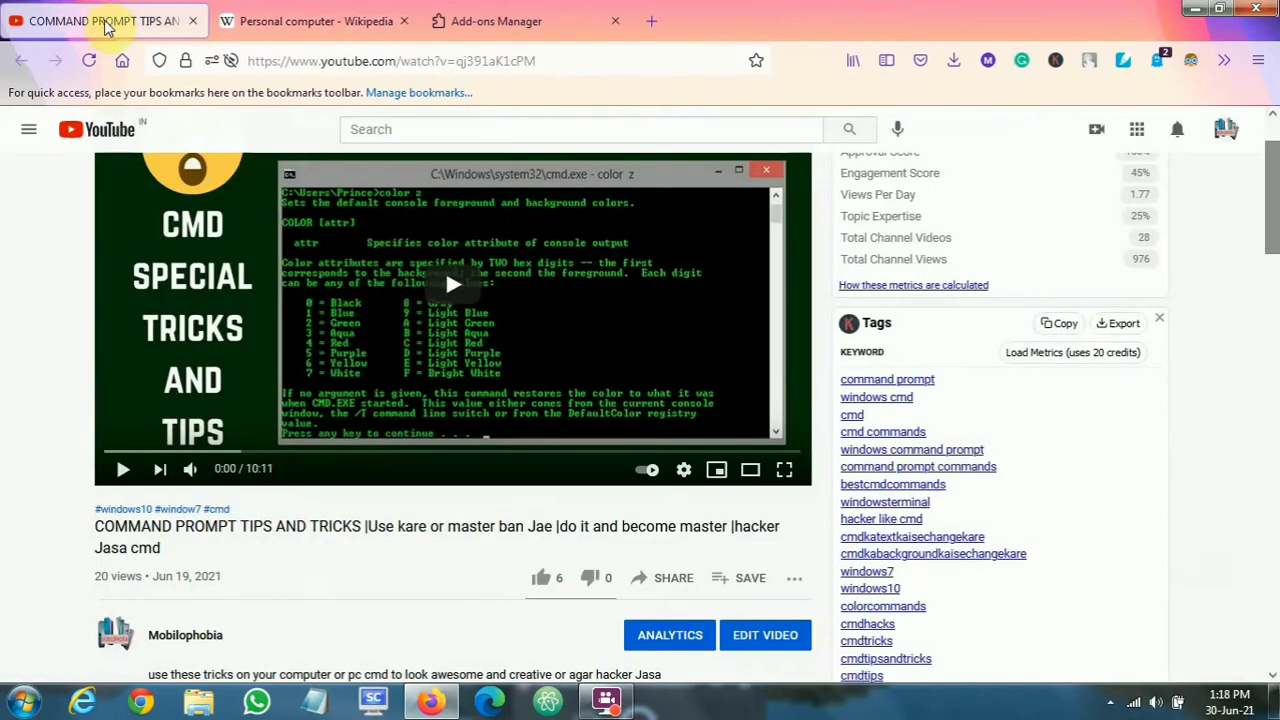
scroll(355, 414, down, 3)
scroll(217, 457, down, 2)
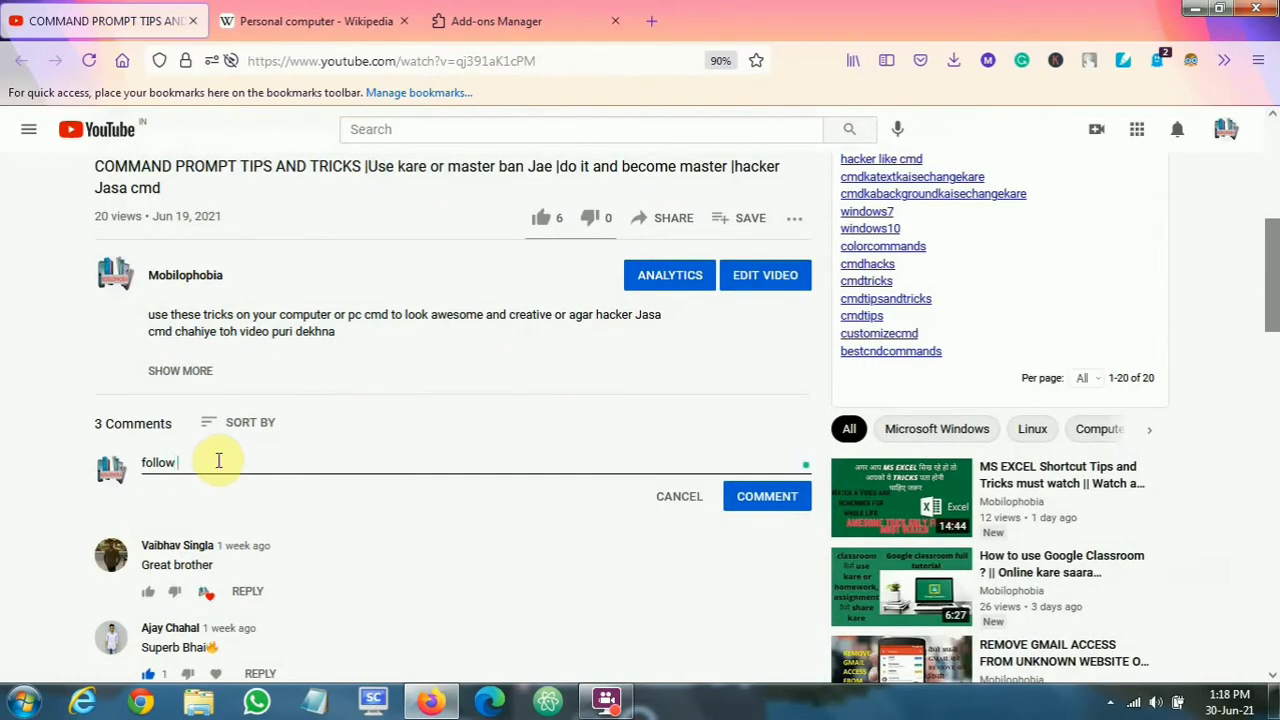
text(ny cointect)
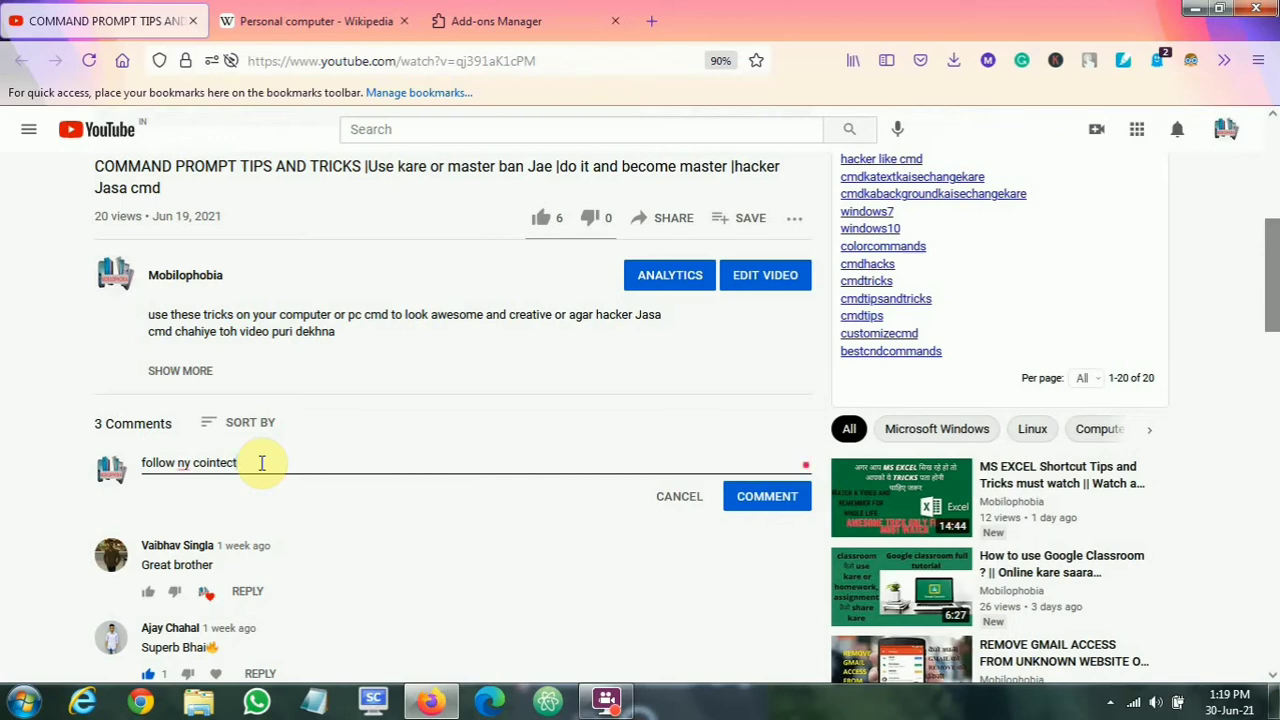
Correct "ny" to "my" and "cointect" to "content" in the comment using Grammarly's suggestions.
click(183, 465)
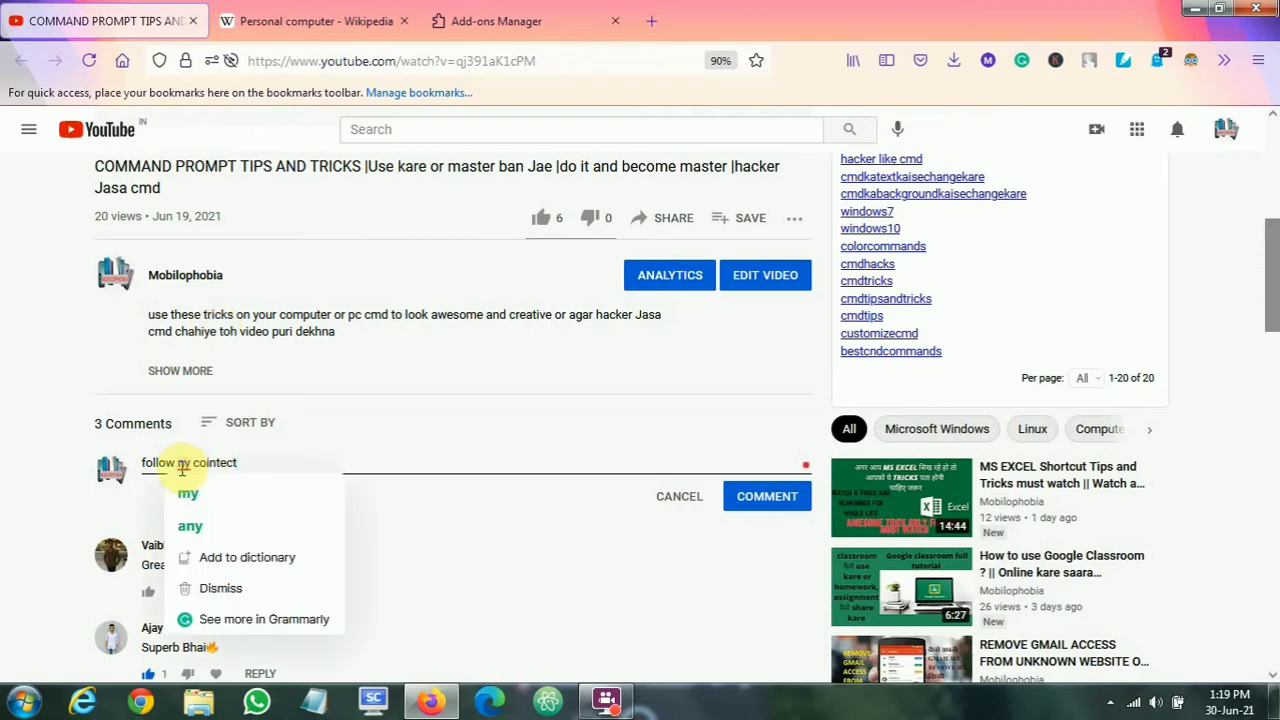
click(192, 494)
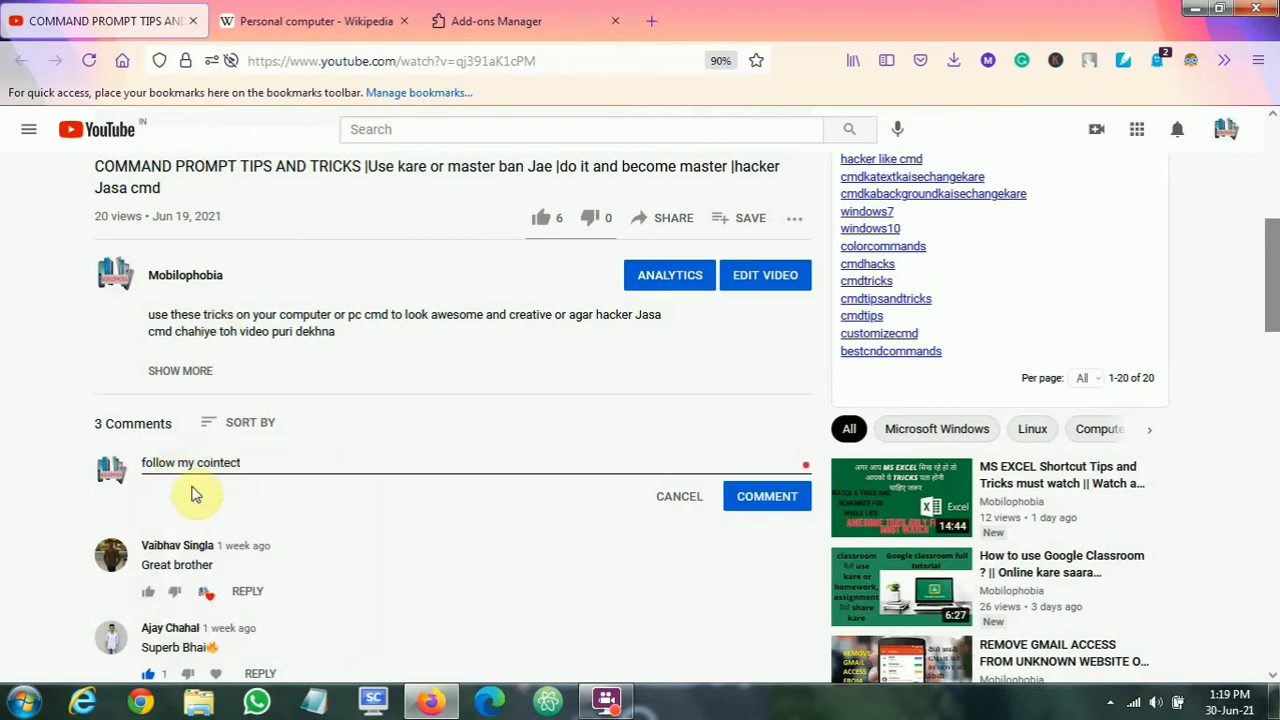
click(228, 463)
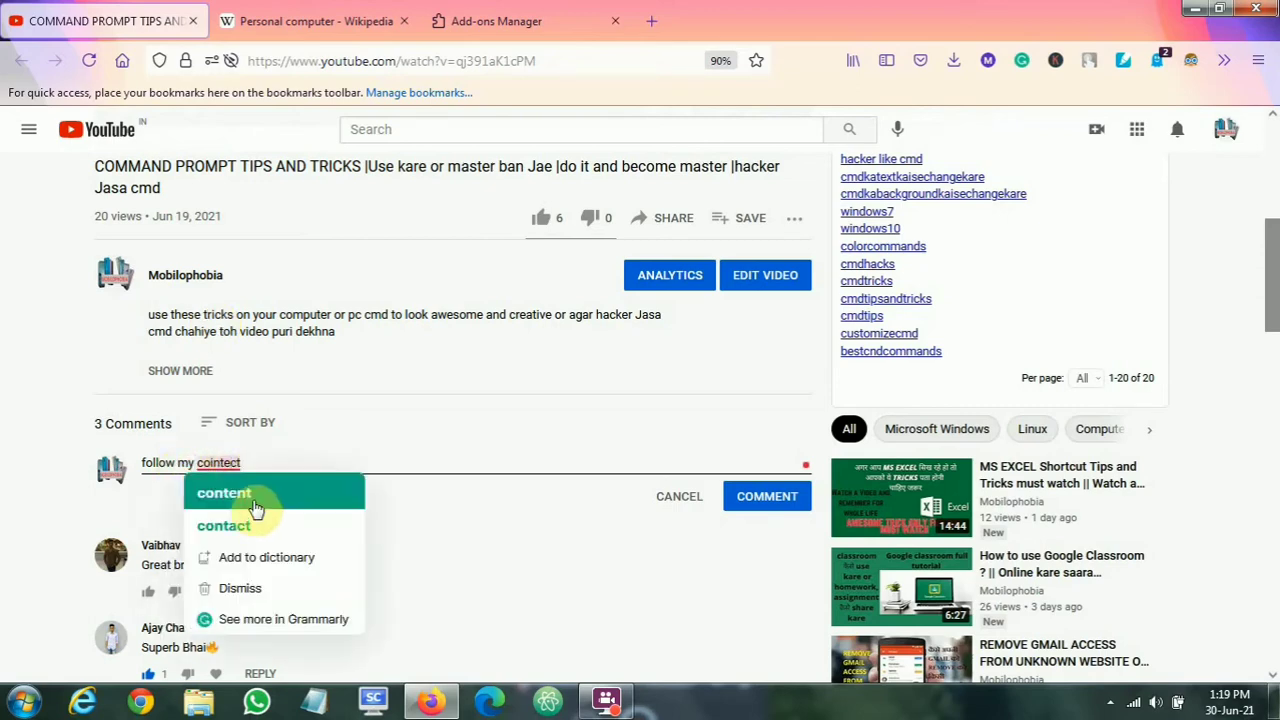
click(229, 491)
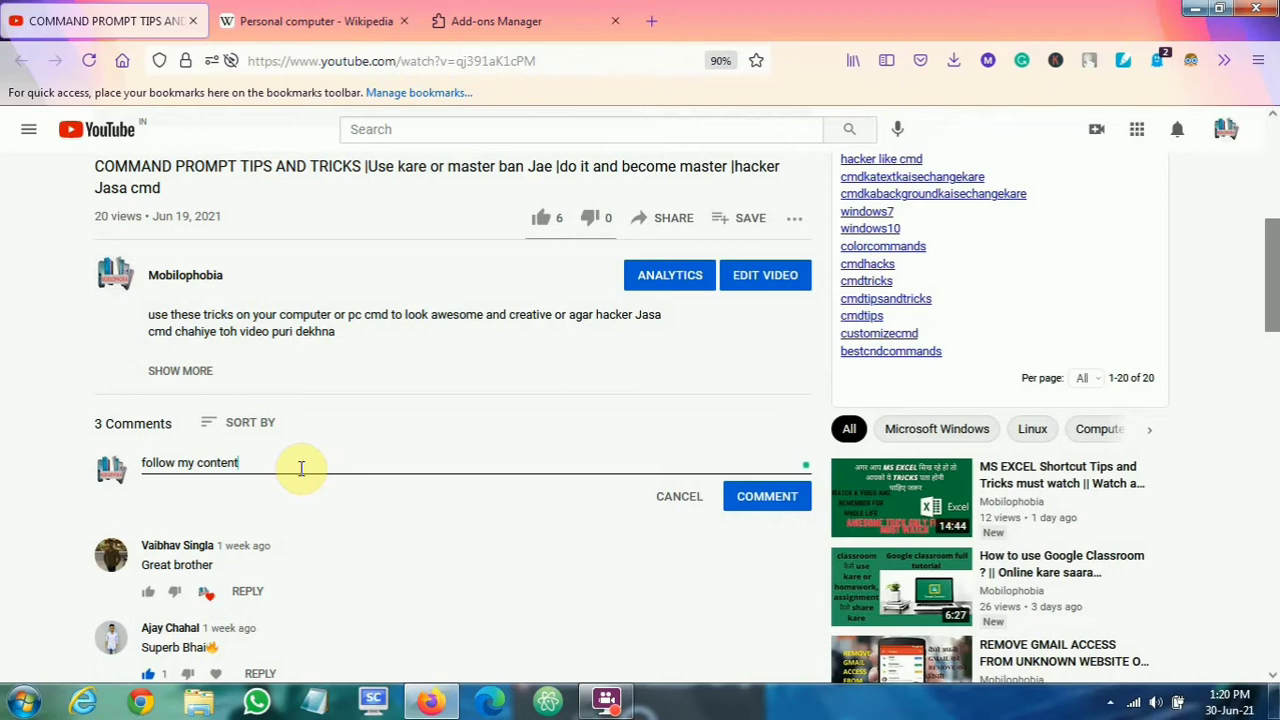
Delete the whole drafted text from the YouTube comment box.
key(BackSpace)
key(BackSpace)
key(BackSpace)
key(BackSpace)
key(BackSpace)
key(BackSpace)
key(BackSpace)
key(BackSpace)
key(BackSpace)
key(BackSpace)
key(BackSpace)
key(BackSpace)
key(BackSpace)
key(BackSpace)
key(BackSpace)
key(BackSpace)
key(BackSpace)
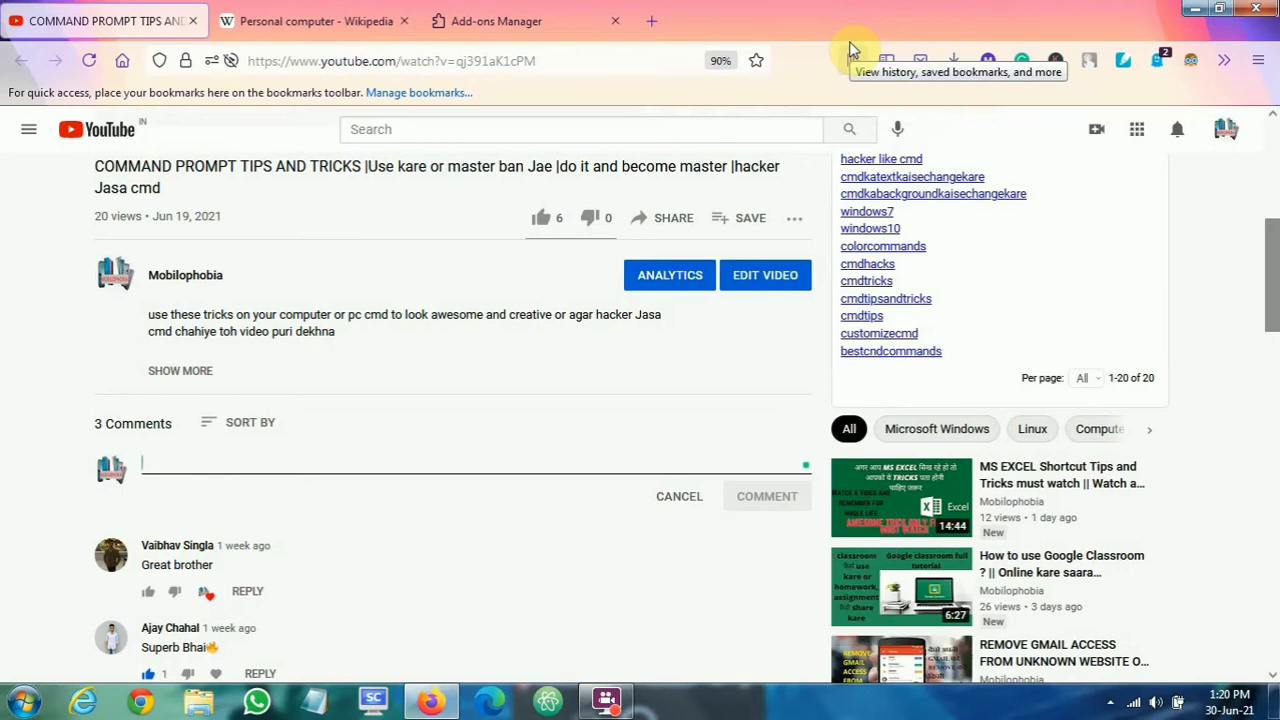
Review Ghostery's simple view of the YouTube page and open the TouchVPN extension's connection view.
scroll(278, 388, up, 5)
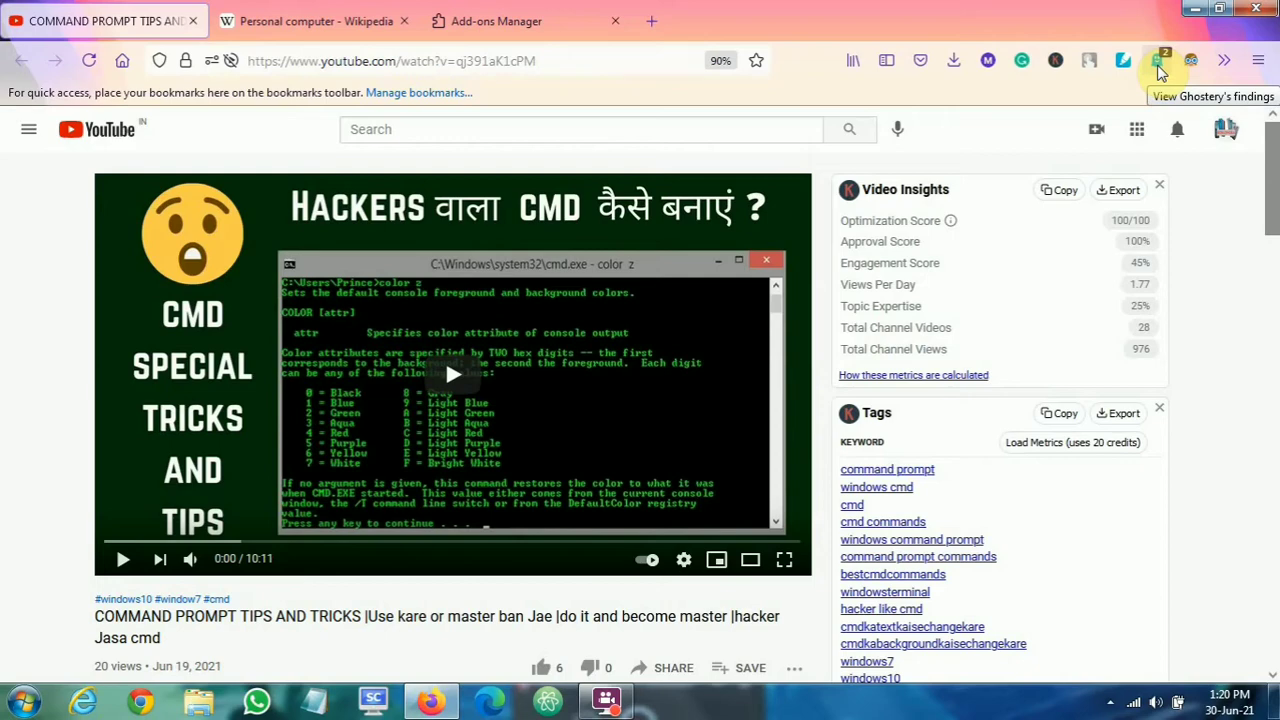
click(1158, 66)
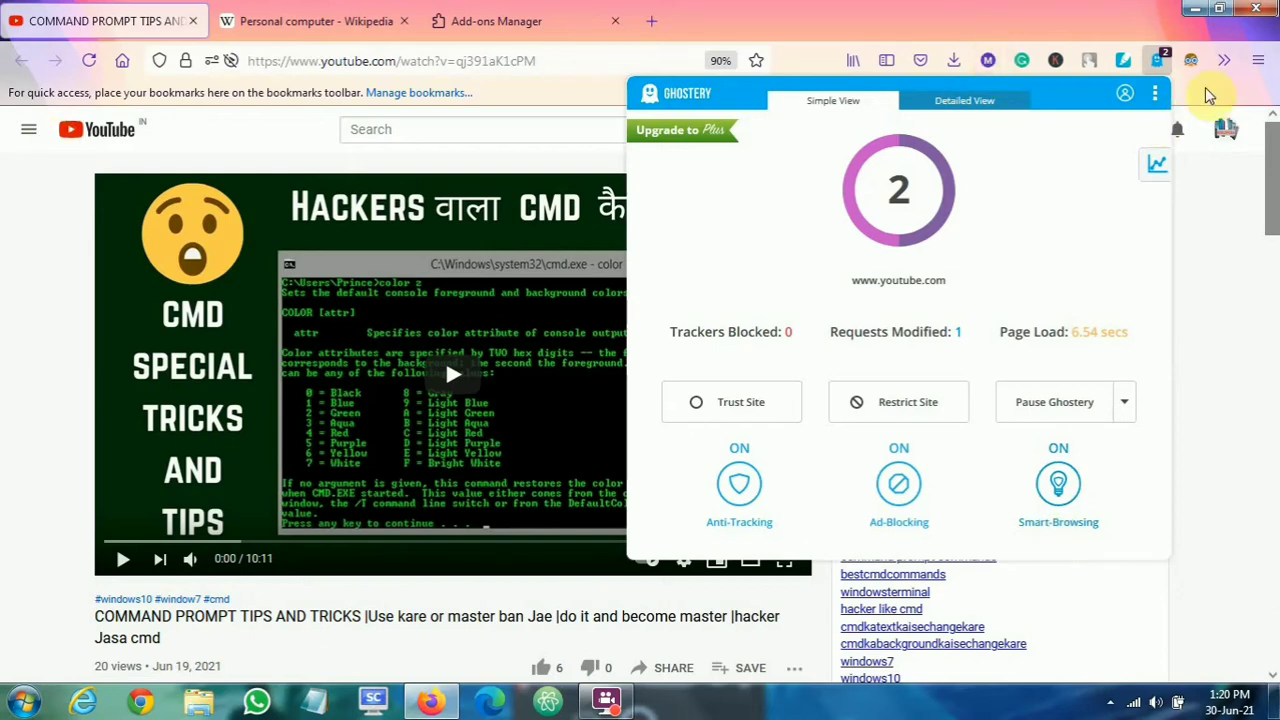
click(1088, 64)
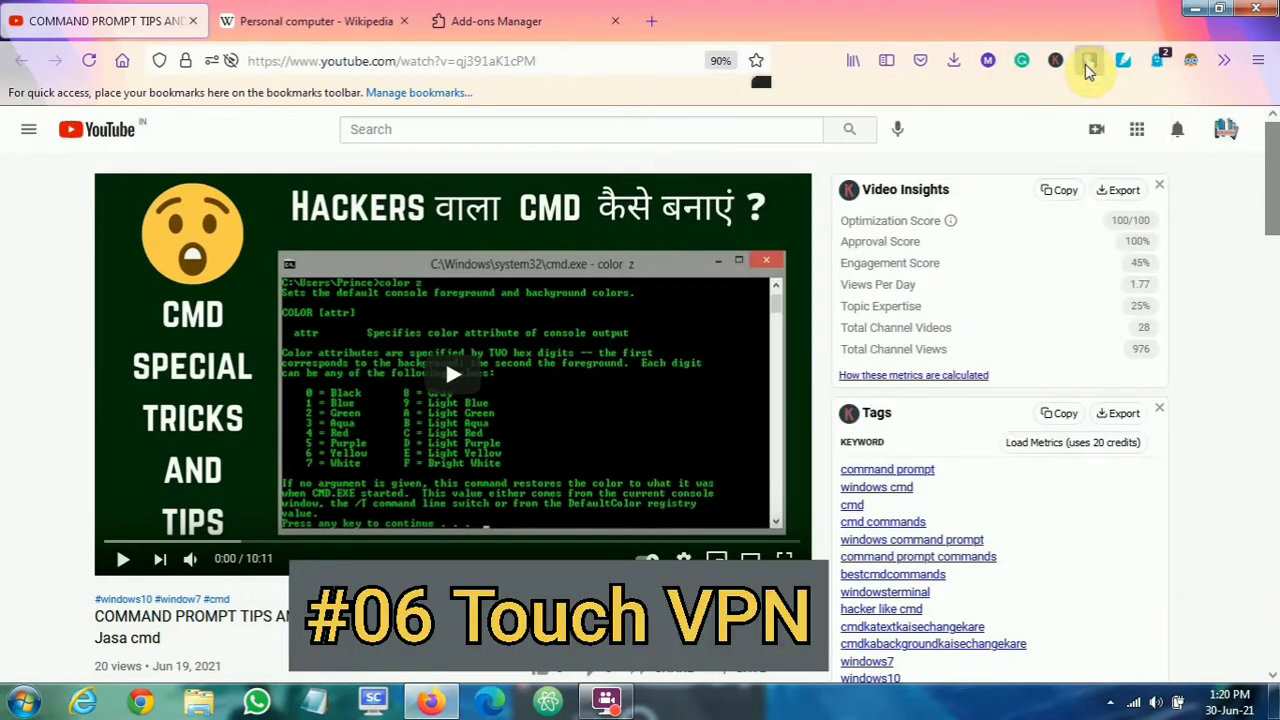
click(1088, 64)
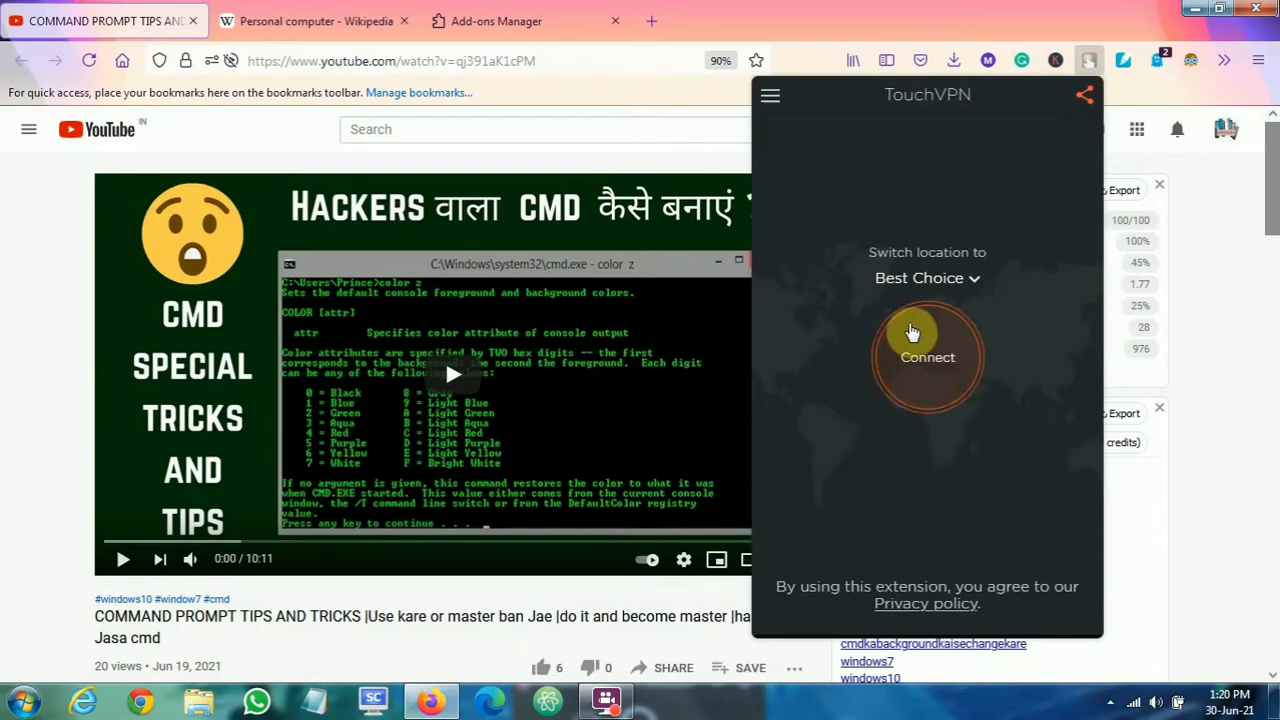
Replace the Add-ons Manager's search text with "touch vpn", run the search and look through the results.
click(486, 22)
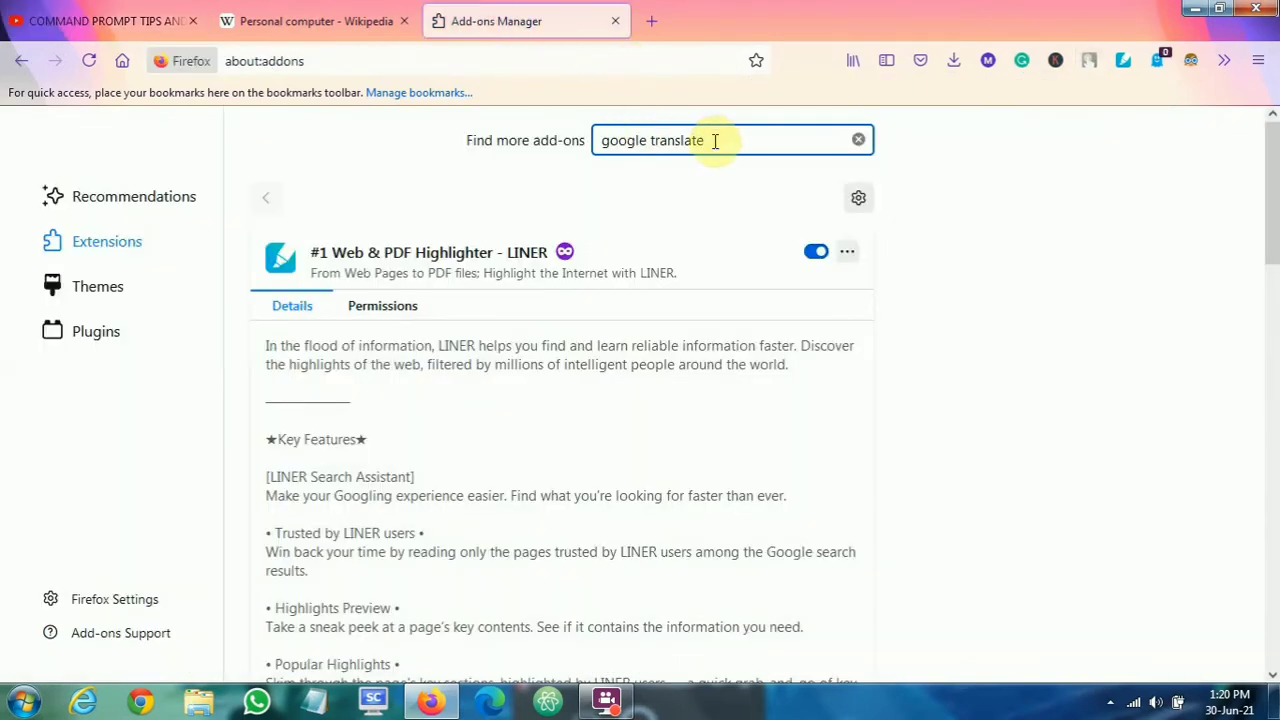
key(BackSpace)
key(BackSpace)
key(BackSpace)
key(BackSpace)
key(BackSpace)
key(BackSpace)
key(BackSpace)
key(BackSpace)
key(BackSpace)
key(BackSpace)
key(BackSpace)
key(BackSpace)
key(BackSpace)
key(BackSpace)
key(BackSpace)
key(BackSpace)
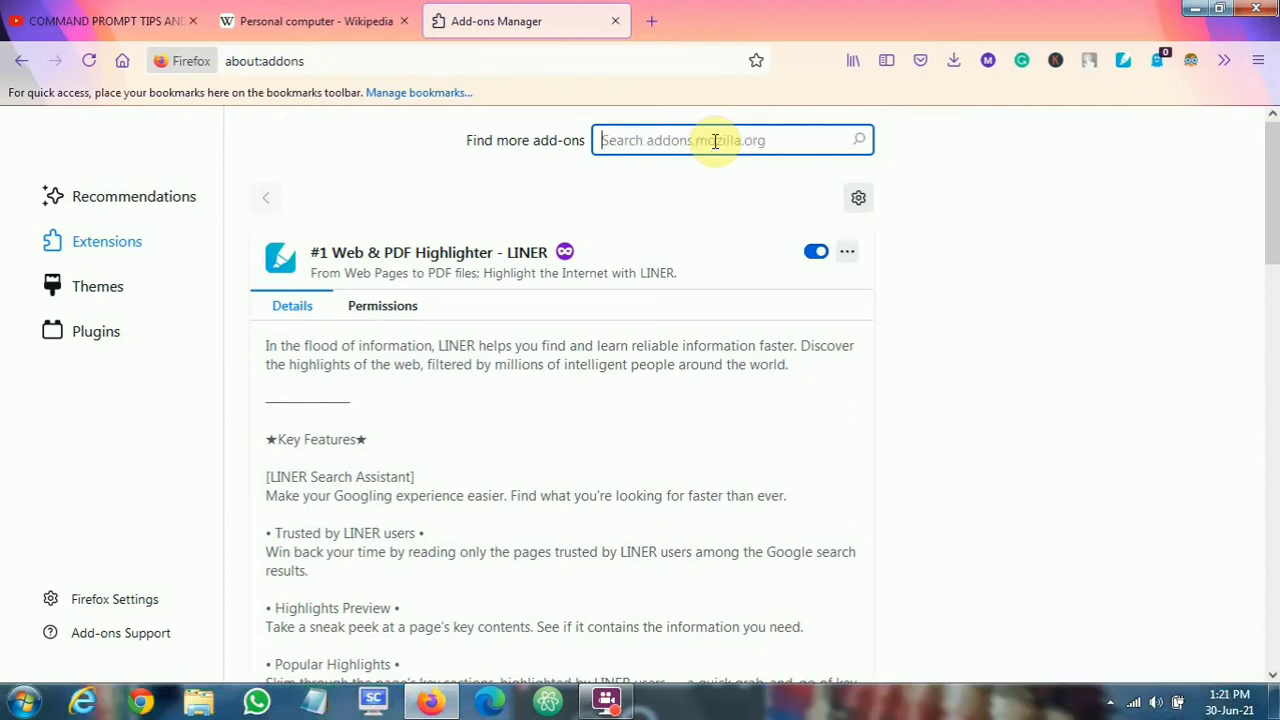
text(touch)
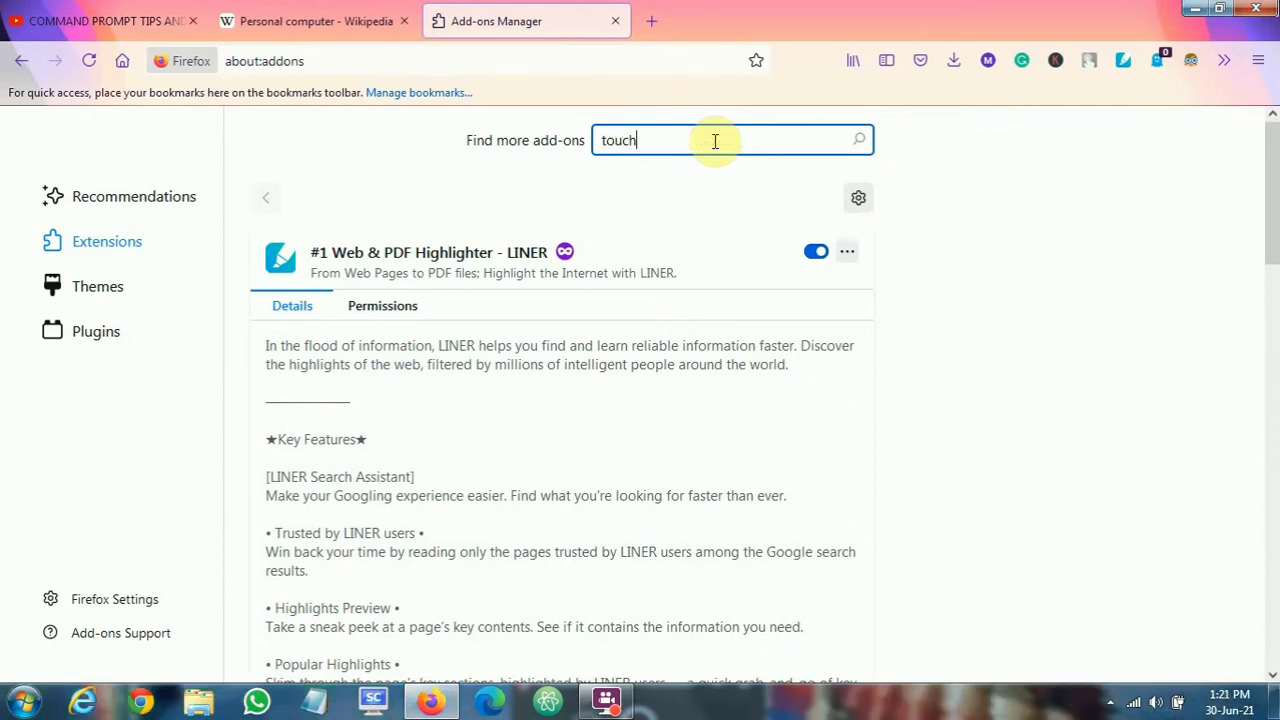
text( vpn)
key(Return)
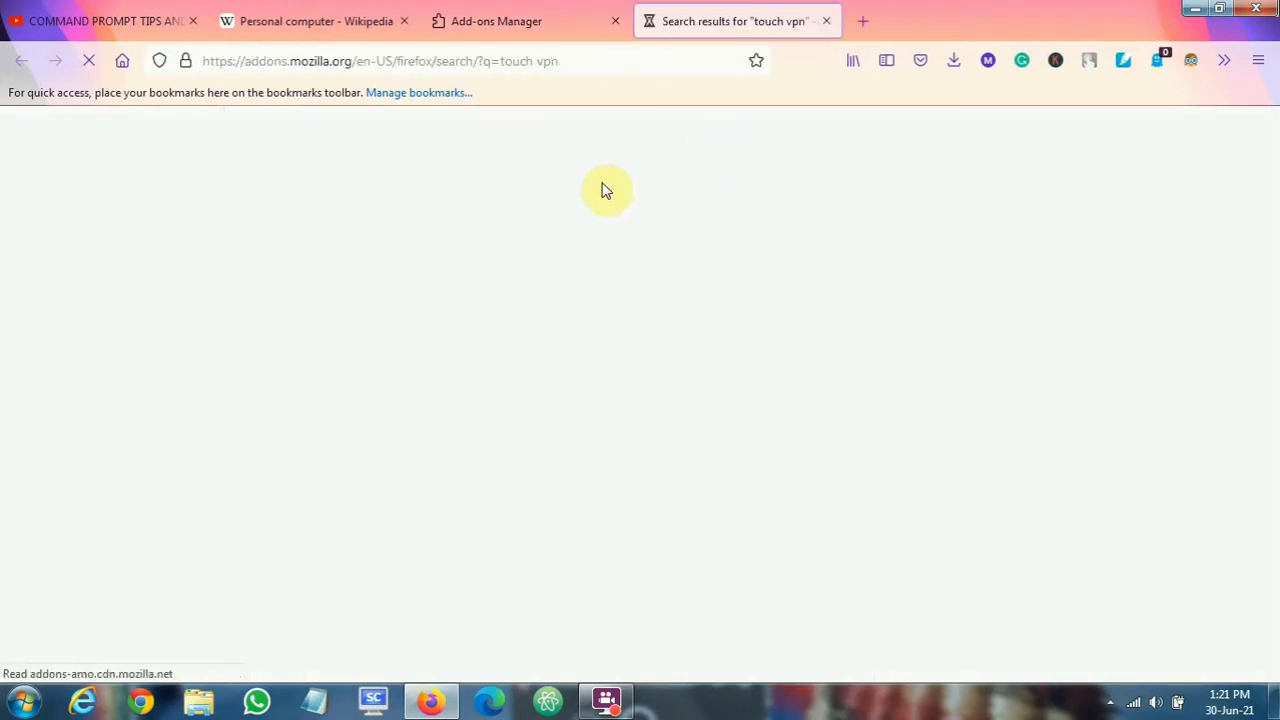
scroll(780, 240, down, 1)
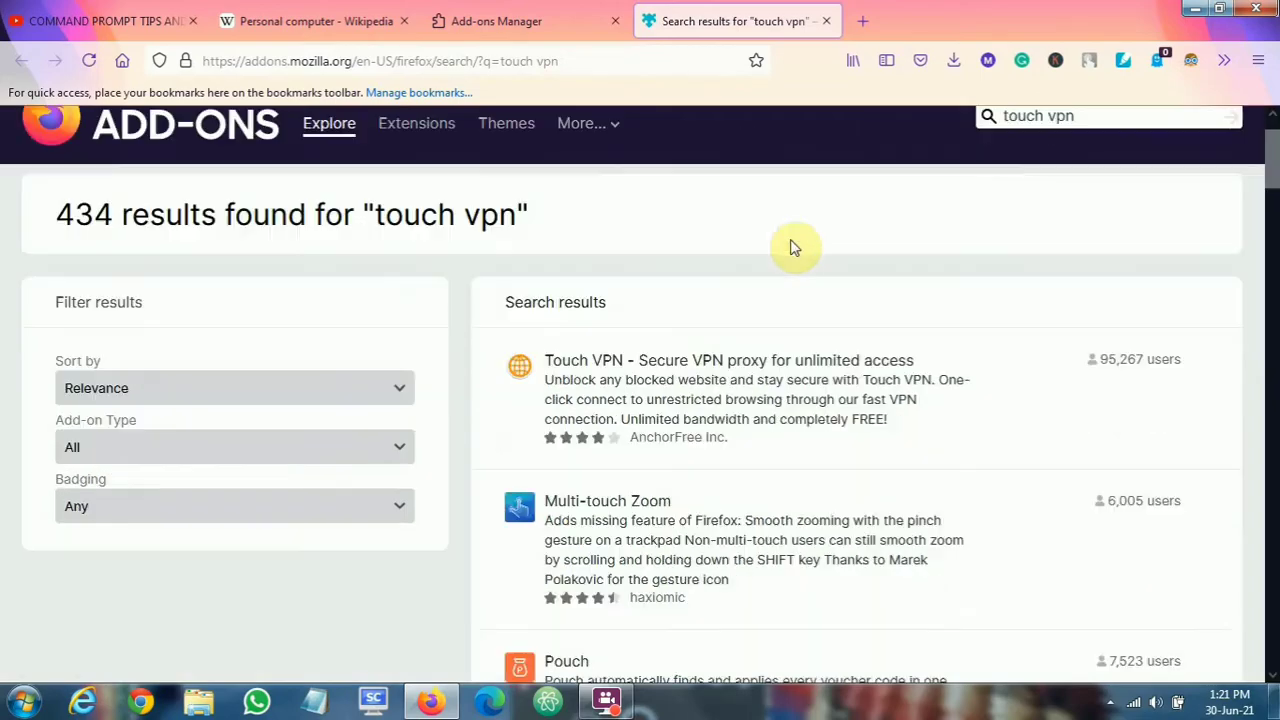
scroll(794, 292, down, 2)
scroll(880, 314, down, 3)
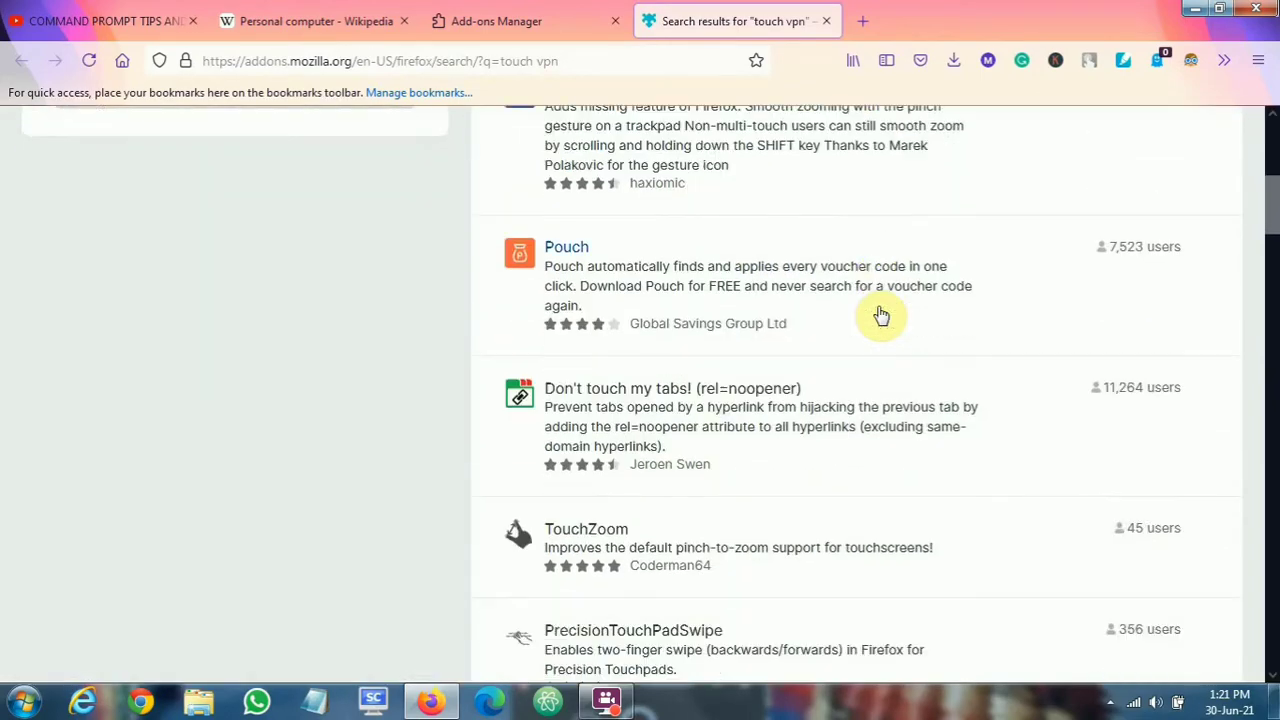
scroll(880, 314, up, 5)
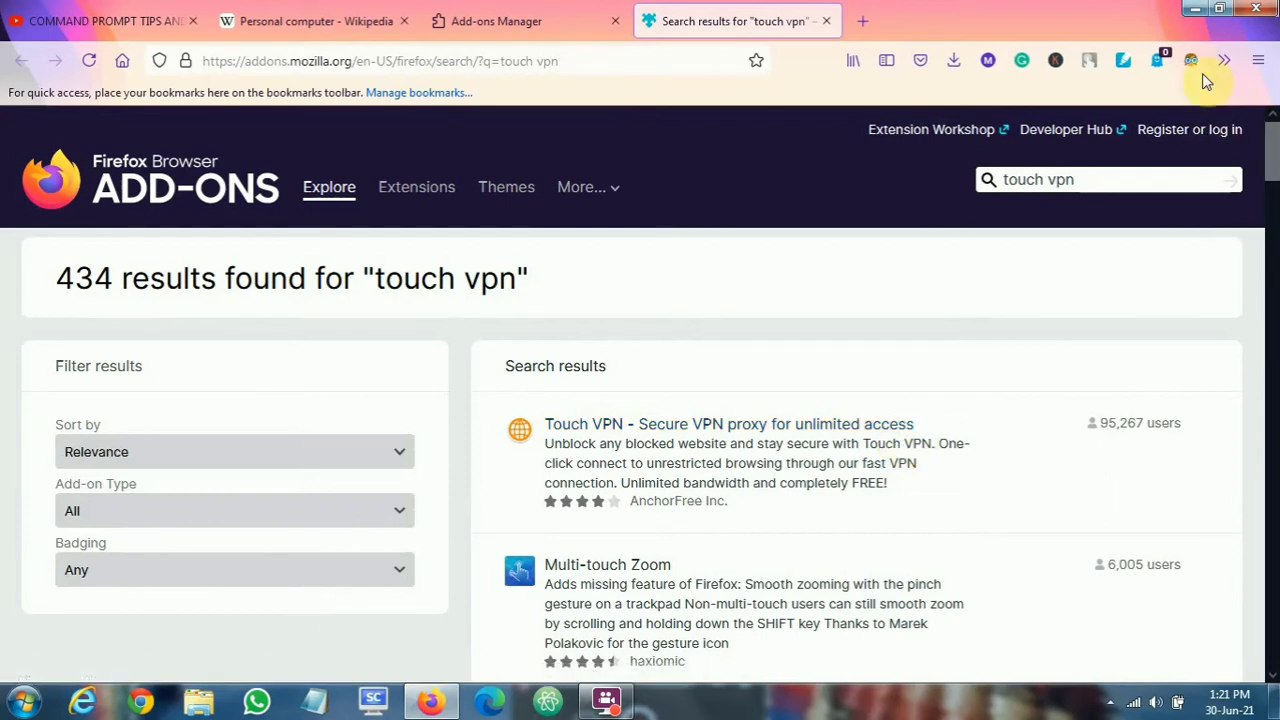
Connect TouchVPN using the Best Choice location and review its blocker, auto-protect and exclude-website options.
click(1090, 62)
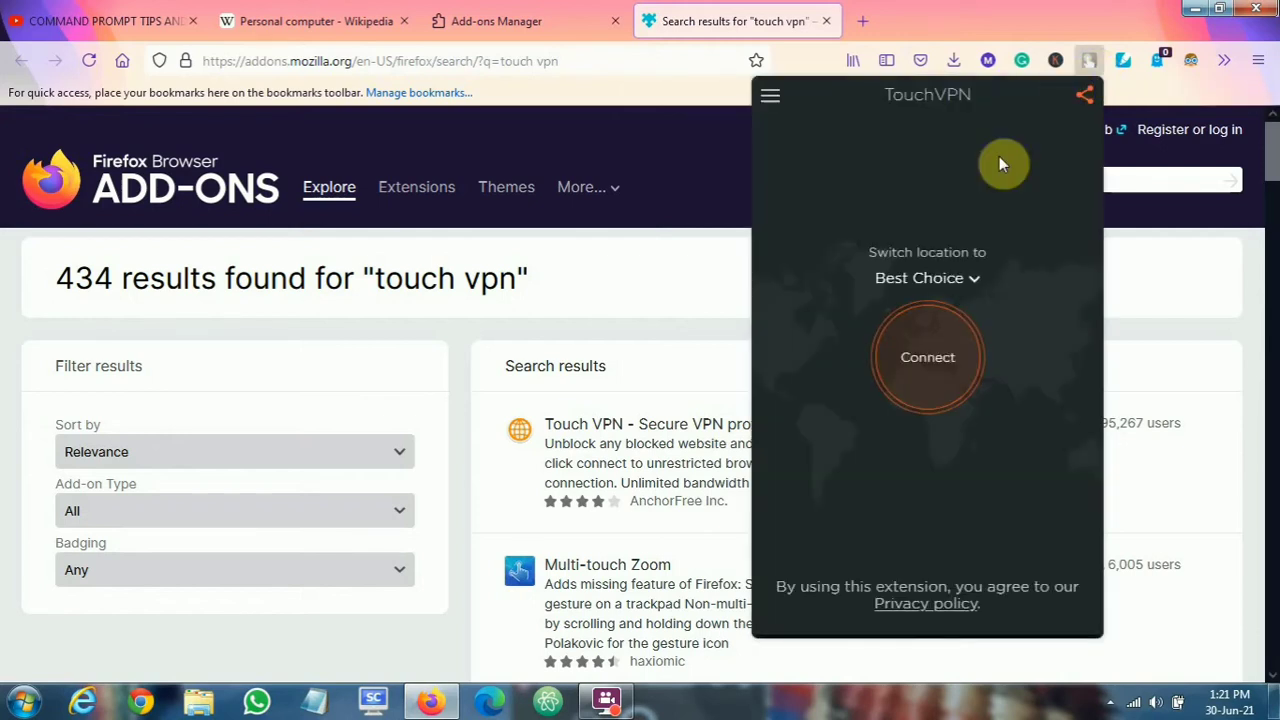
click(947, 337)
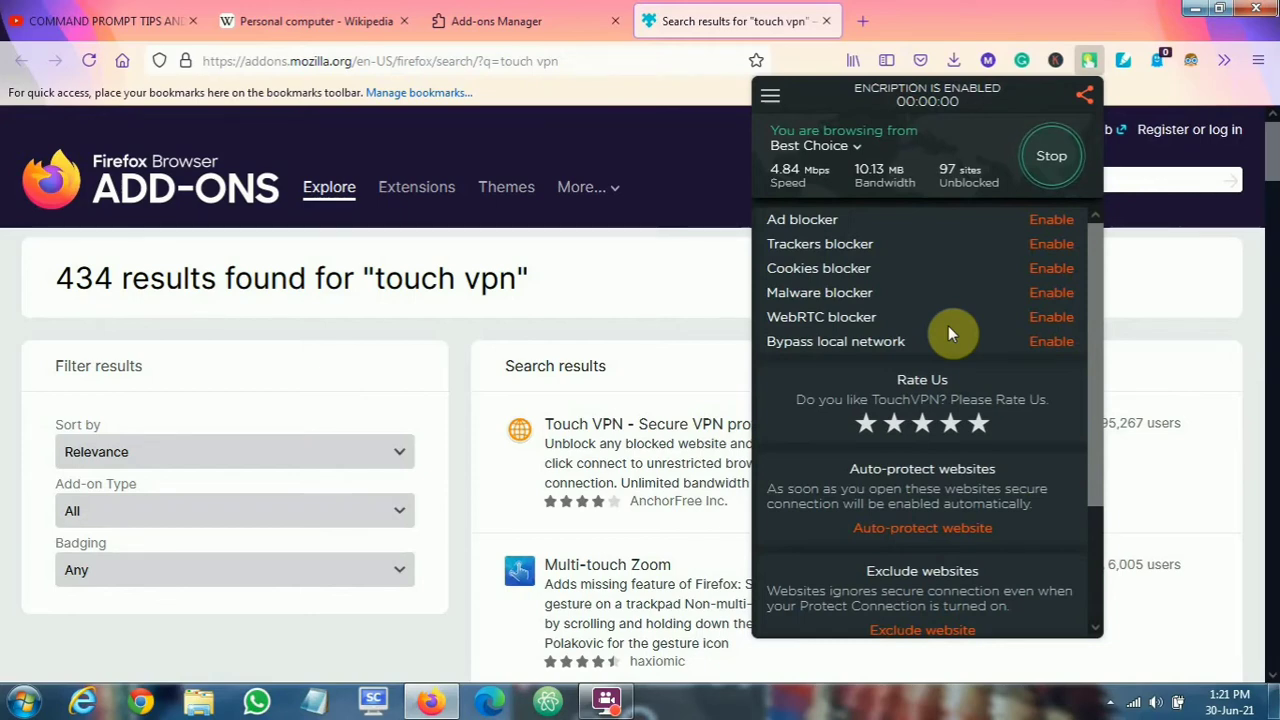
scroll(1031, 225, down, 3)
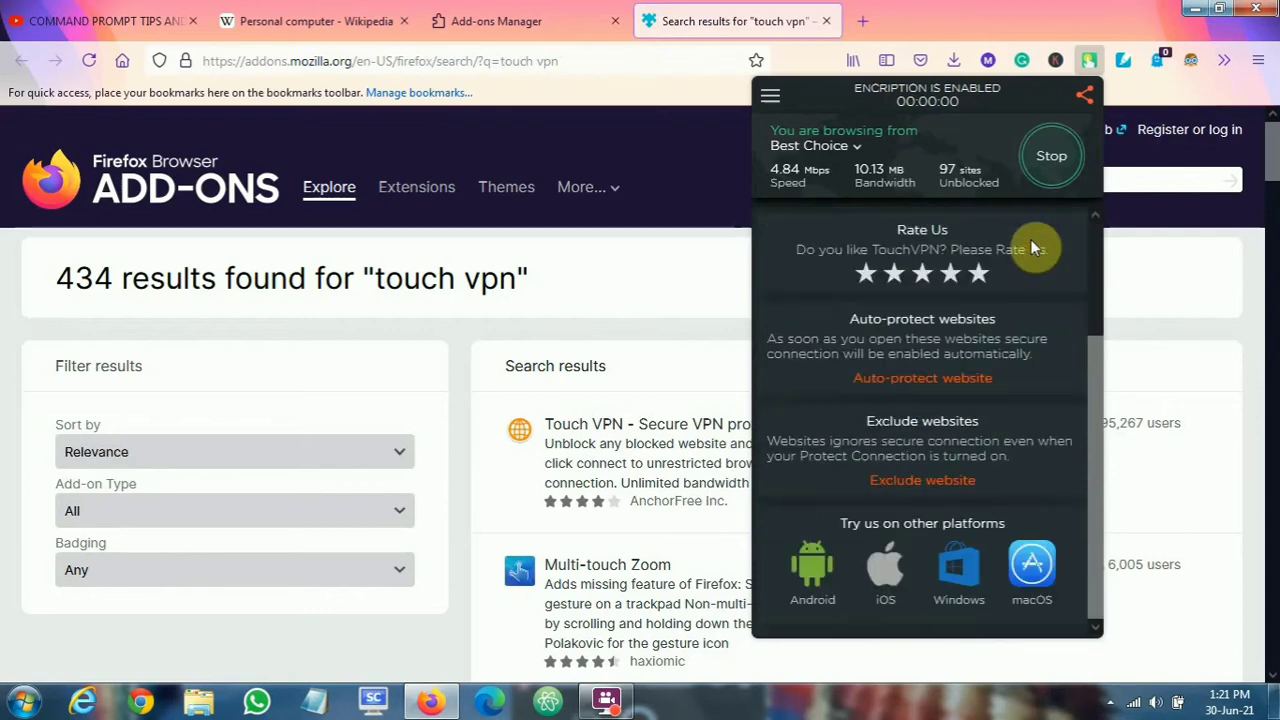
scroll(1016, 258, up, 2)
scroll(1016, 262, up, 1)
scroll(989, 264, down, 3)
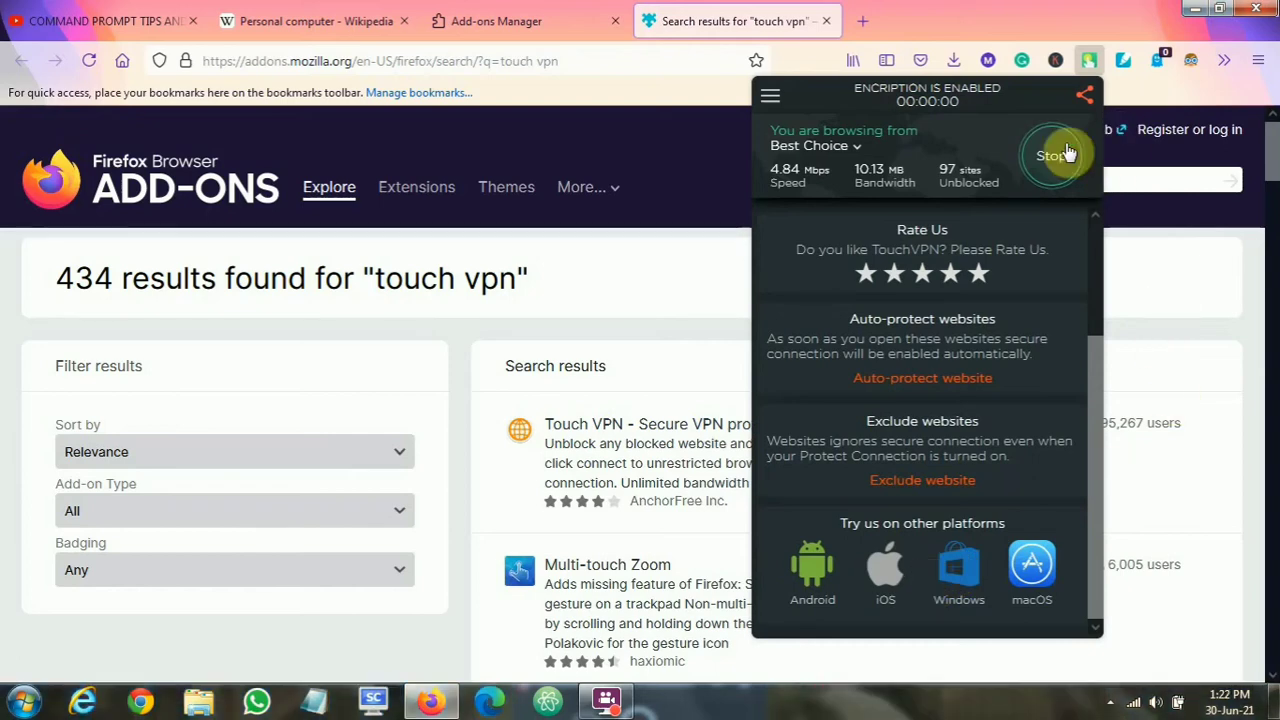
Stop the TouchVPN connection and close the extension's popup.
click(1047, 170)
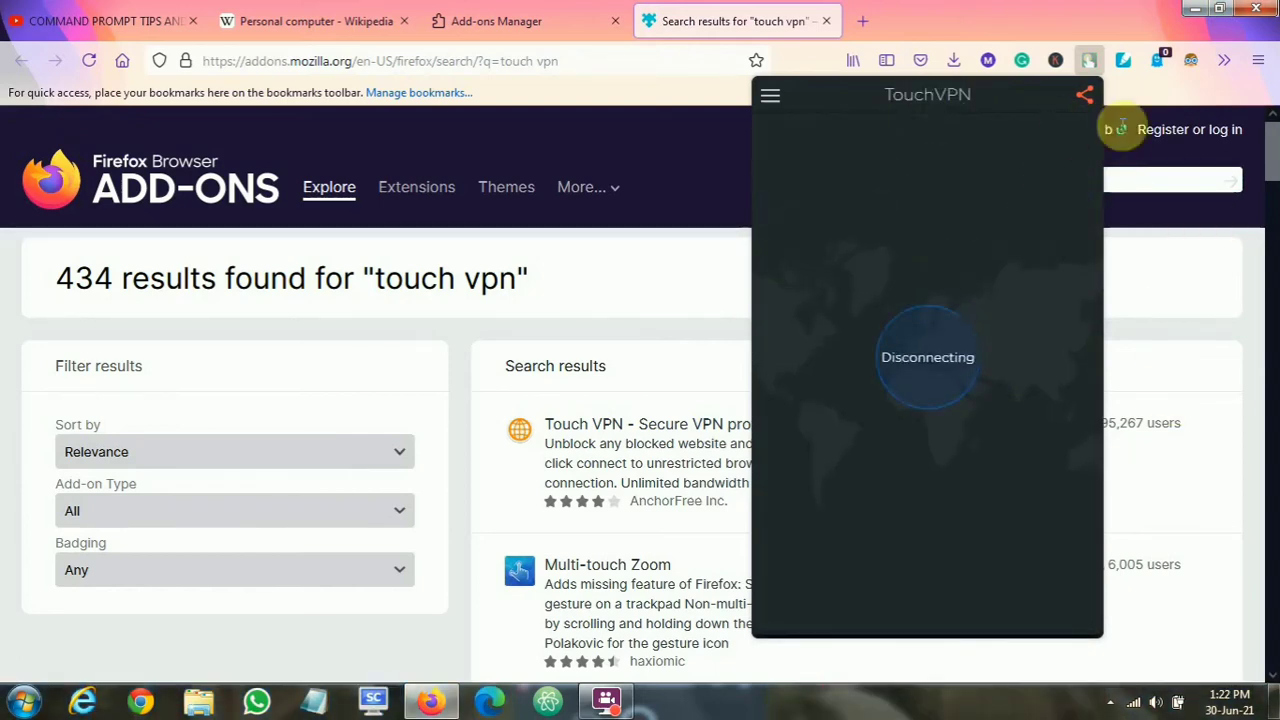
click(1090, 63)
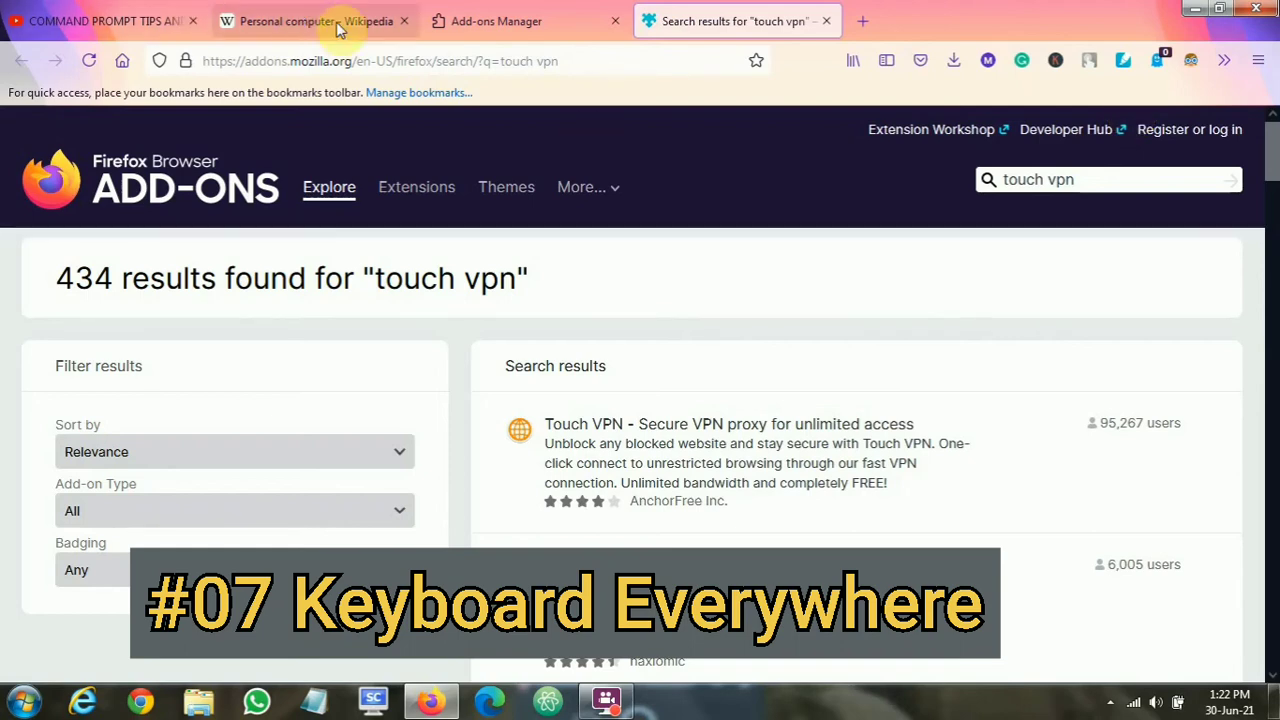
Close the "touch vpn" results and Add-ons Manager tabs, and search Google for "pc" in a new tab.
click(862, 20)
click(826, 21)
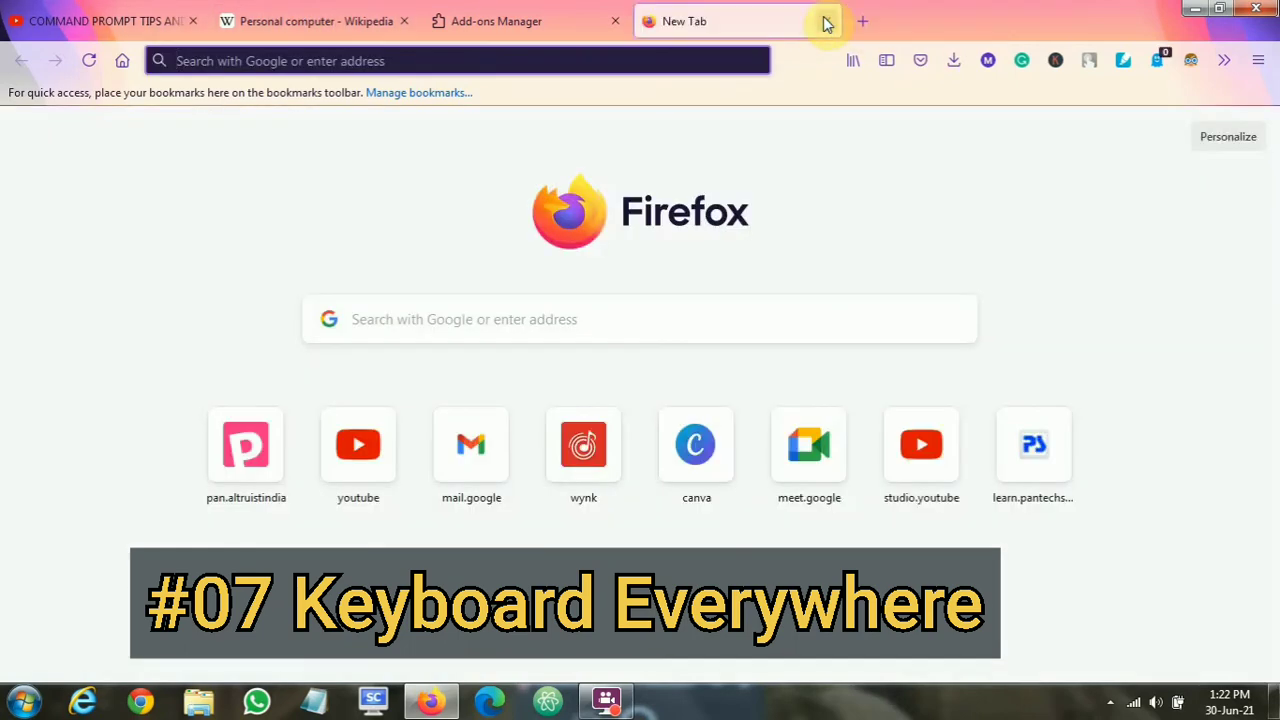
click(615, 21)
click(594, 57)
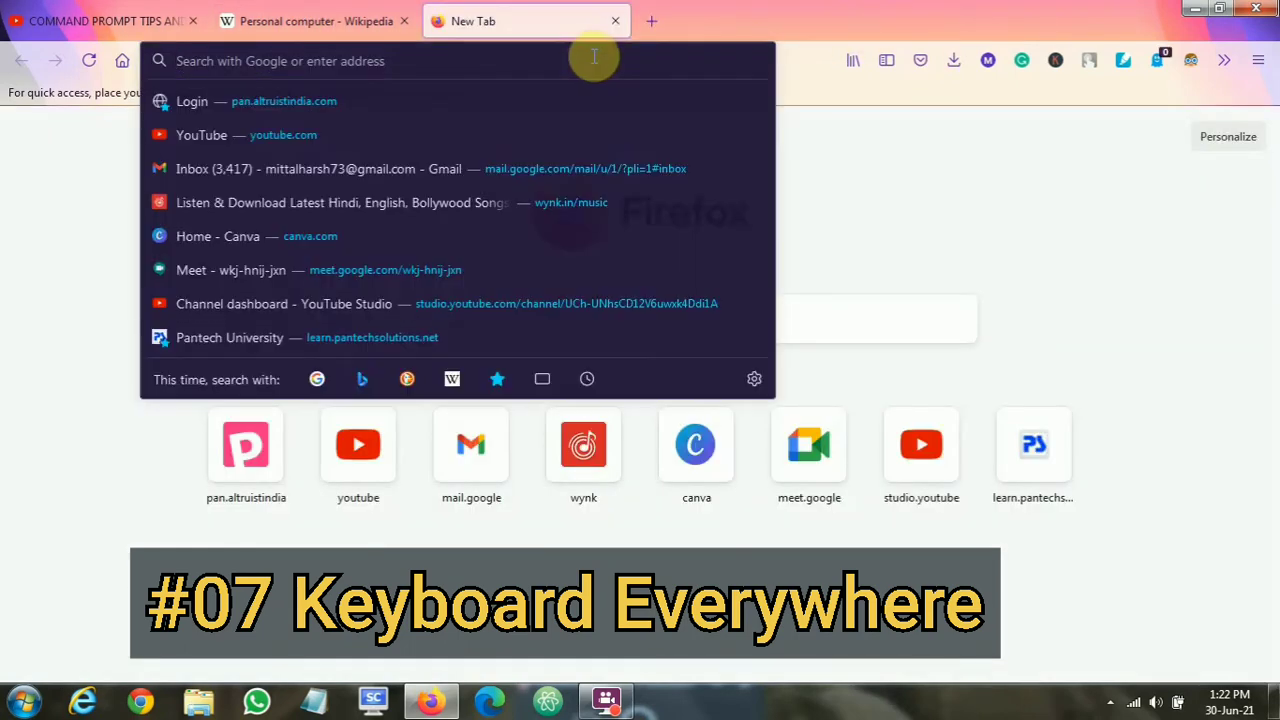
text(pc)
key(Return)
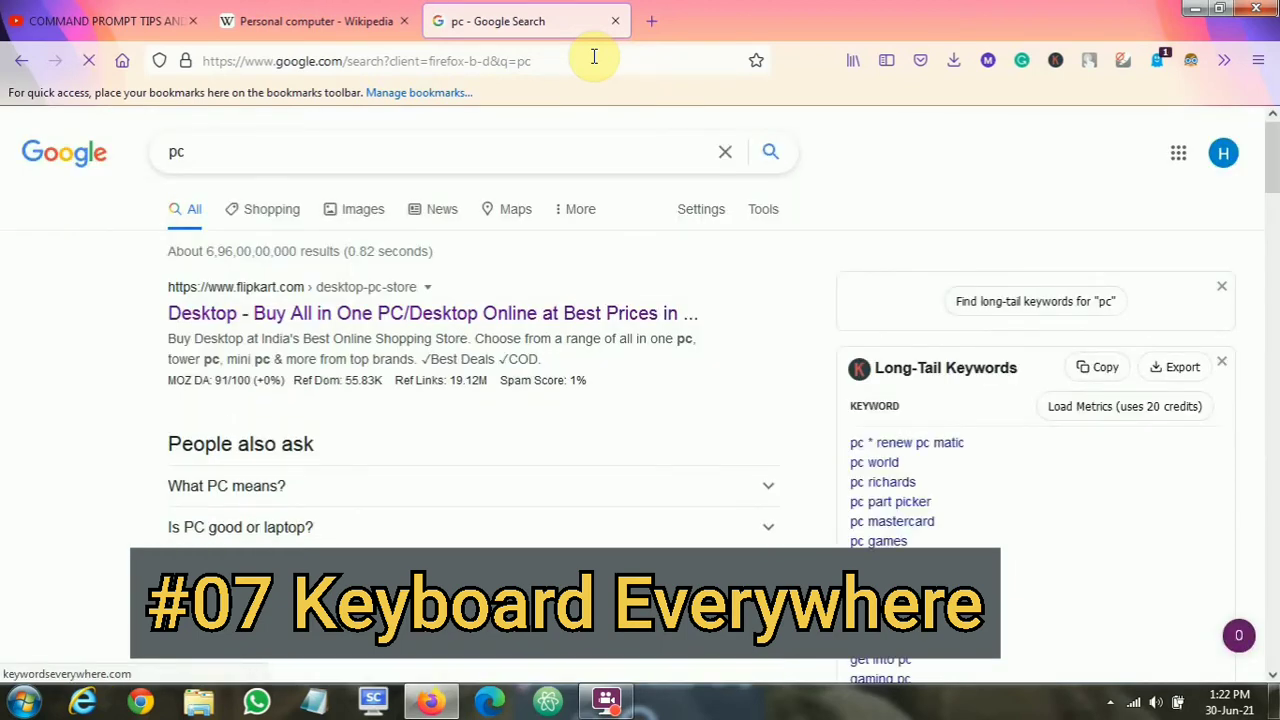
Examine the Keywords Everywhere trend chart, trending keywords and long-tail keywords beside the "pc" search results.
scroll(1034, 414, down, 3)
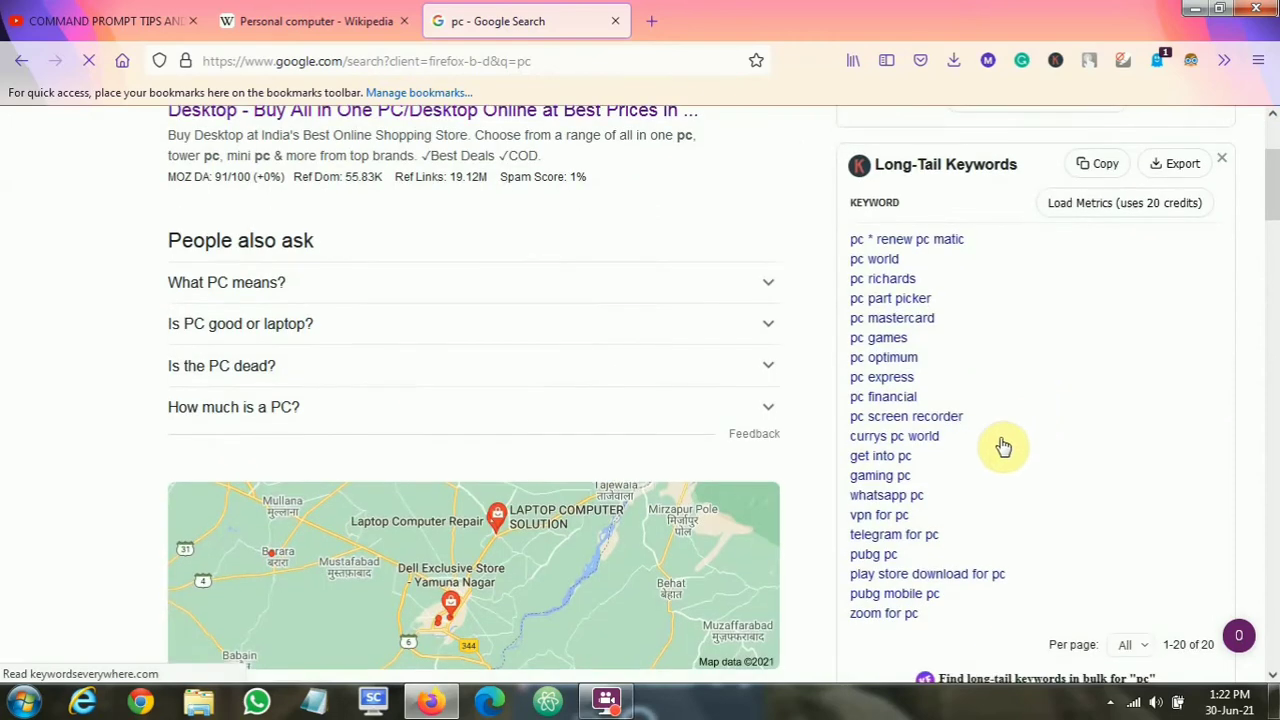
scroll(940, 443, up, 3)
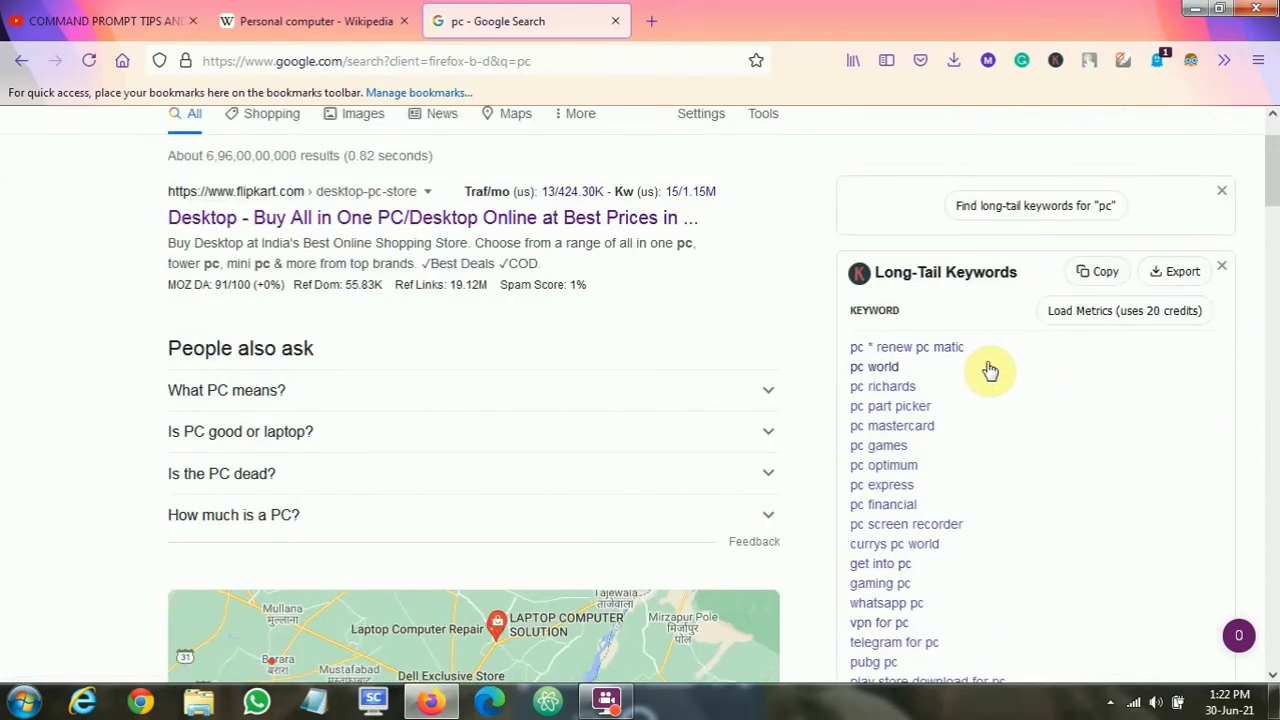
scroll(984, 371, down, 3)
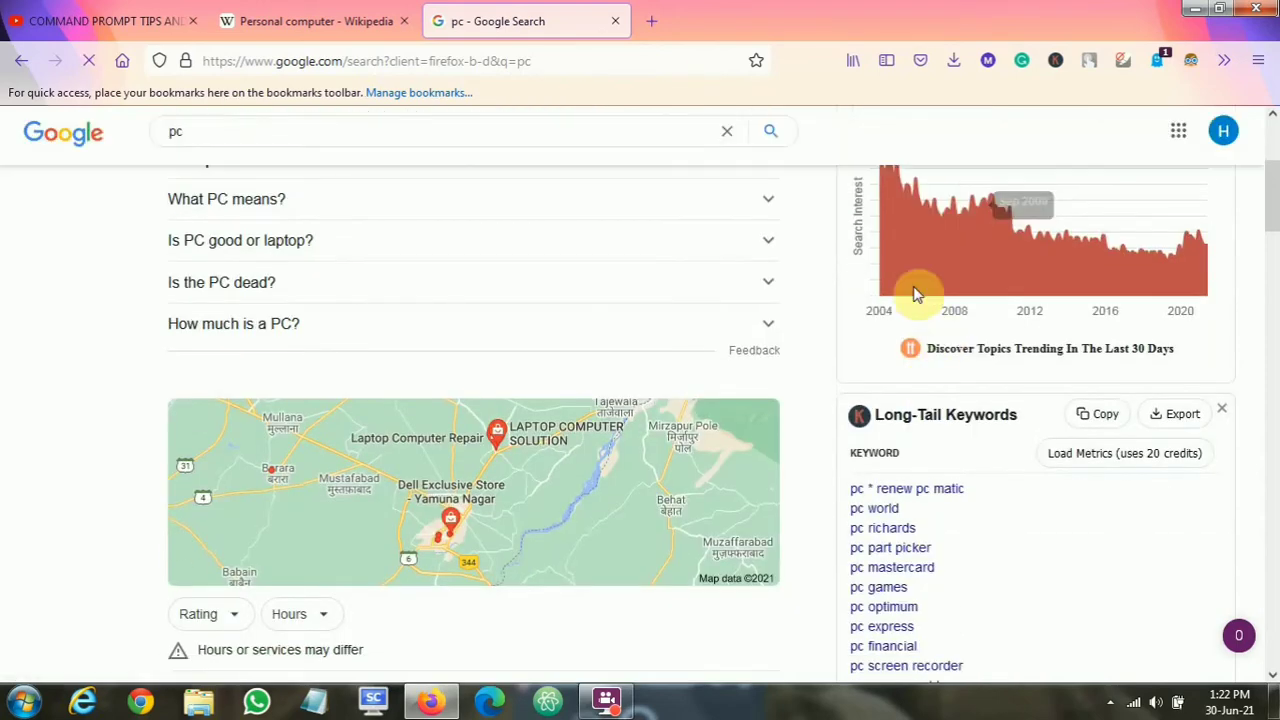
scroll(914, 294, up, 2)
scroll(877, 423, up, 2)
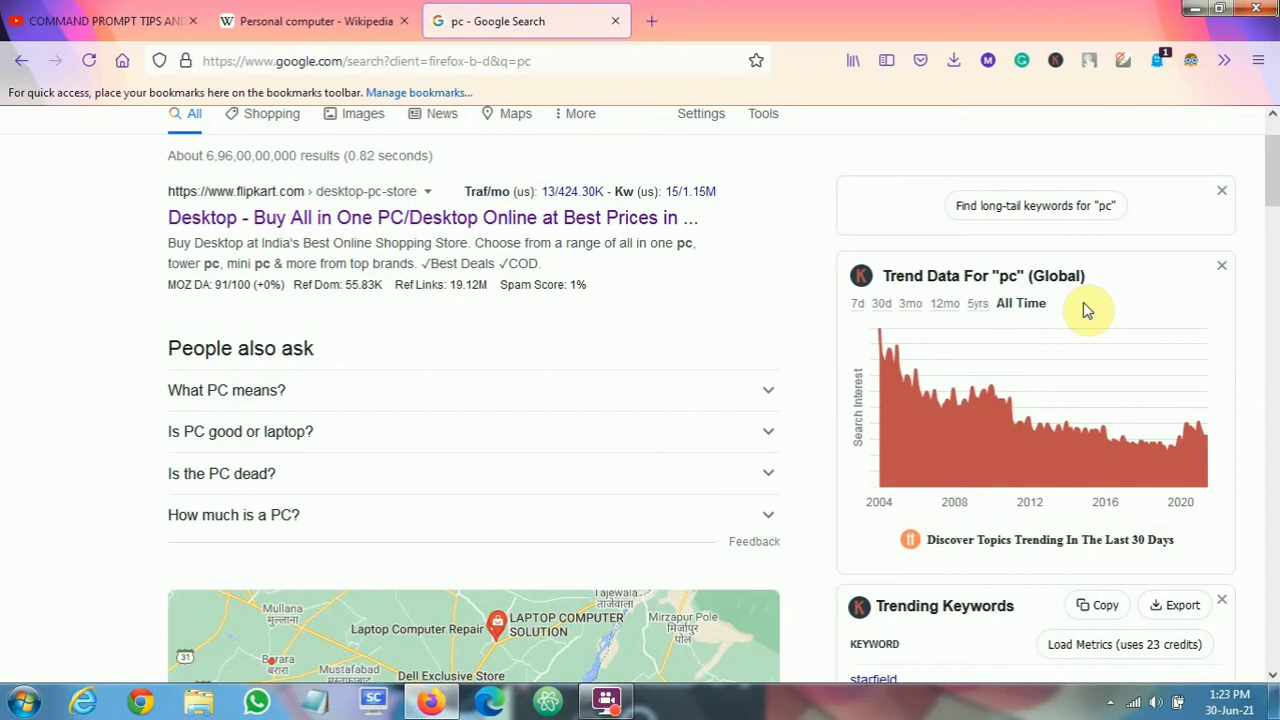
scroll(1086, 306, down, 4)
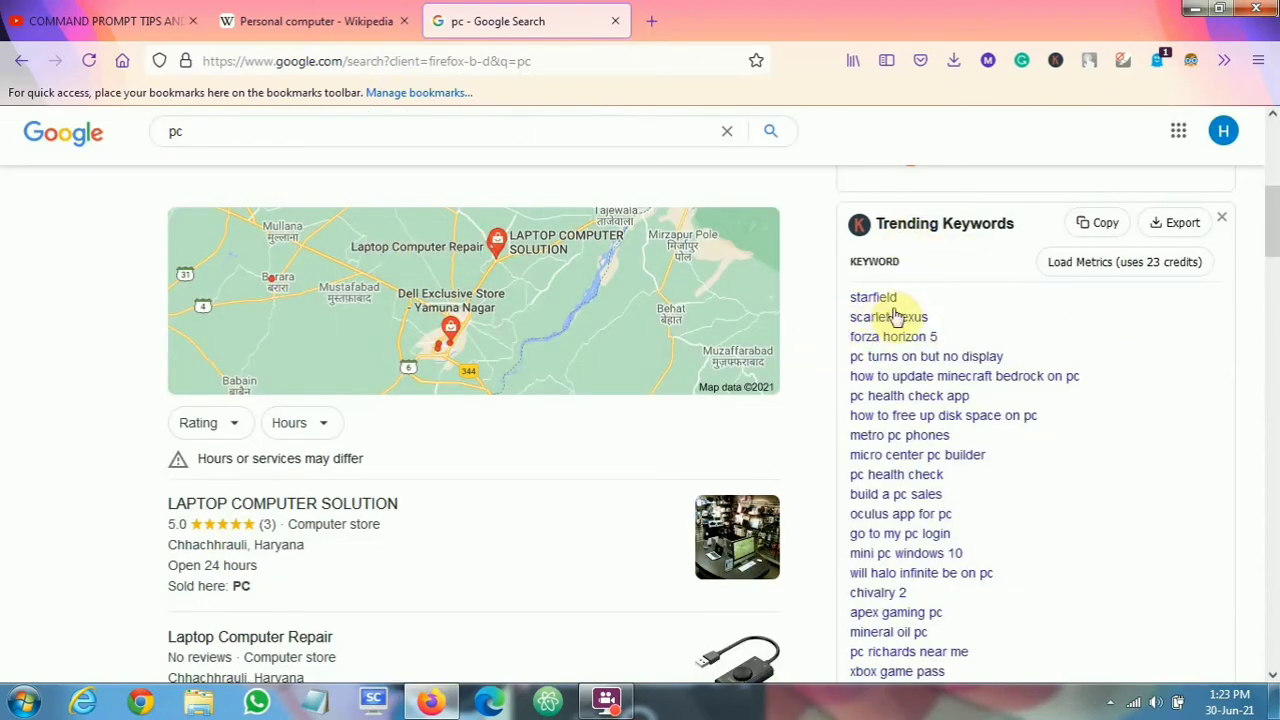
scroll(890, 320, down, 1)
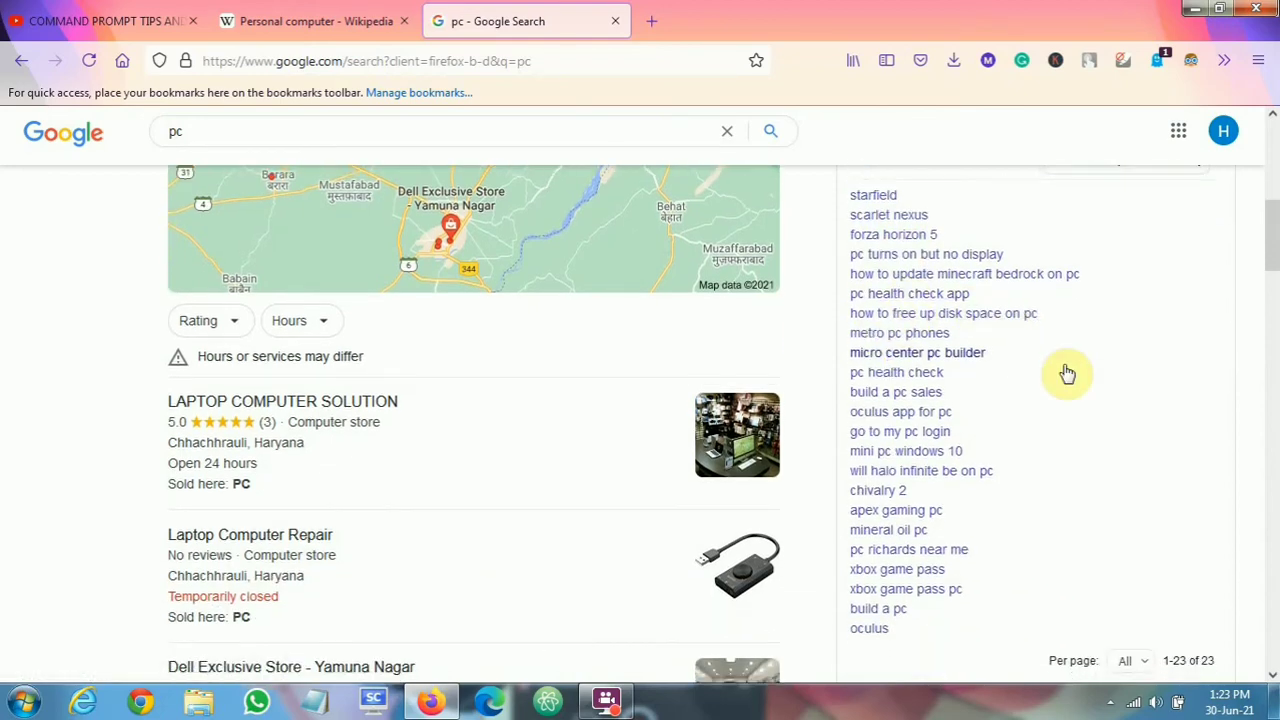
scroll(1066, 374, down, 1)
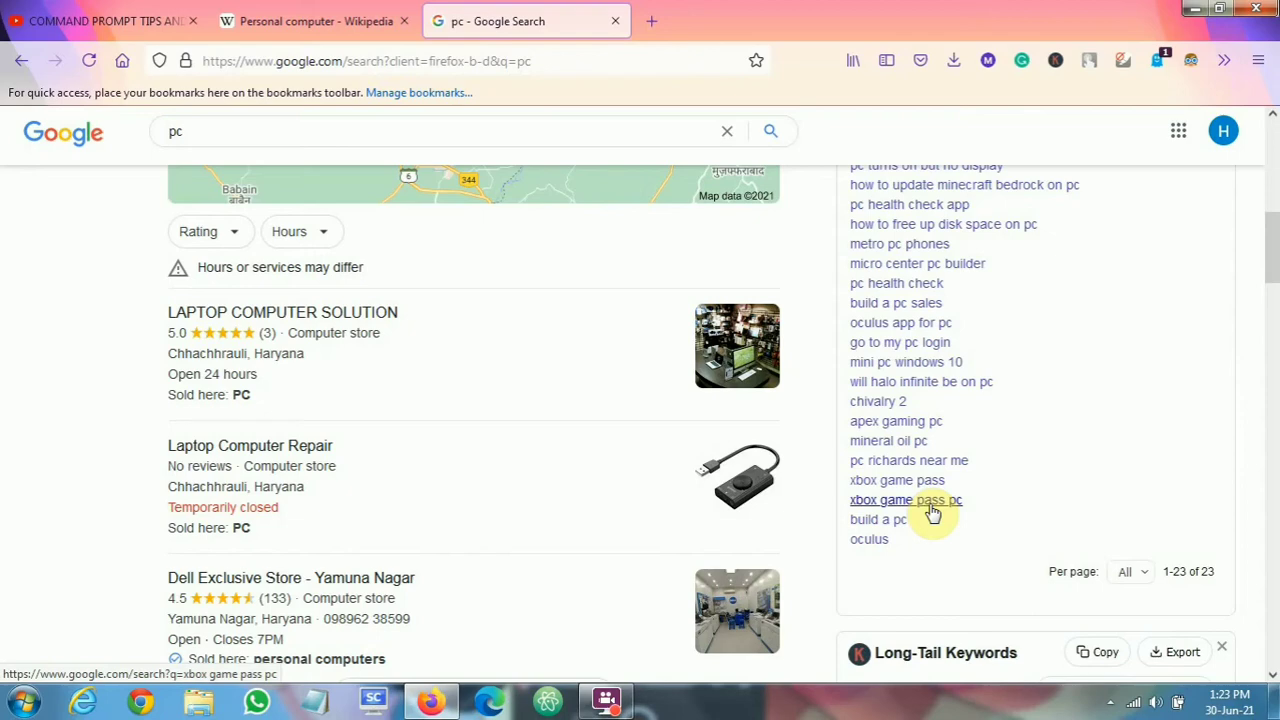
scroll(1049, 343, down, 3)
scroll(1043, 413, down, 3)
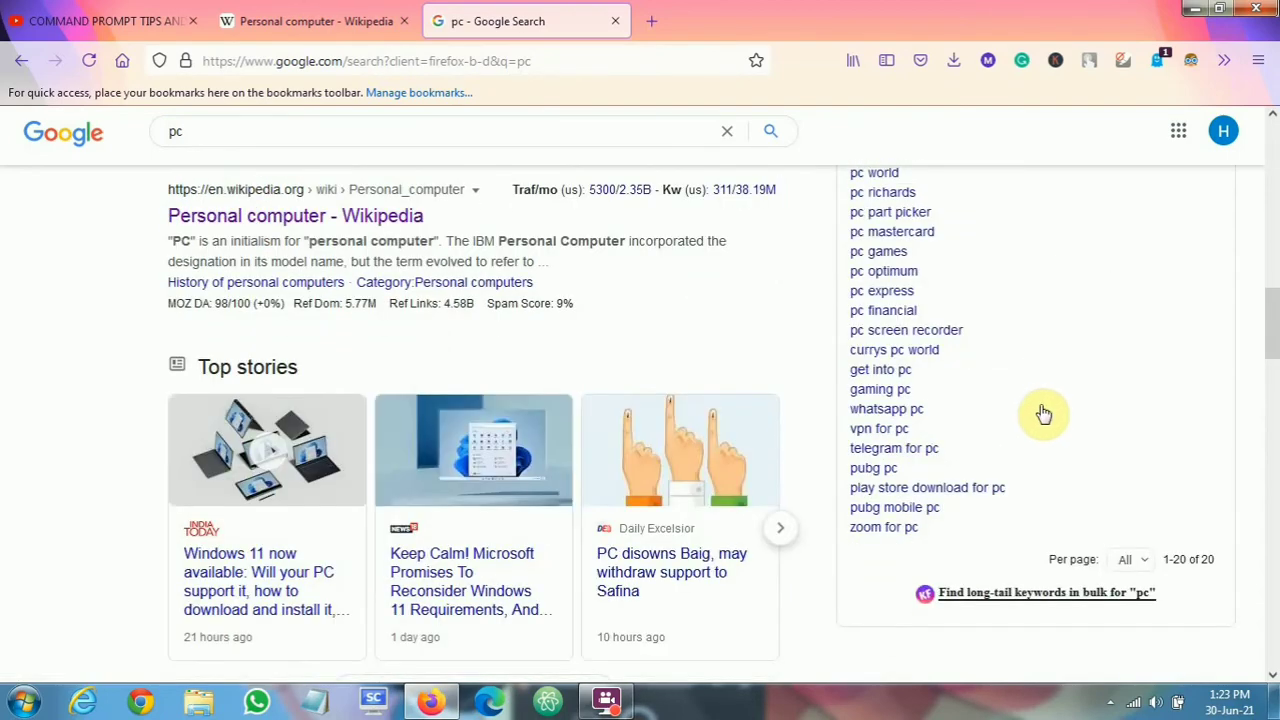
scroll(1043, 413, up, 8)
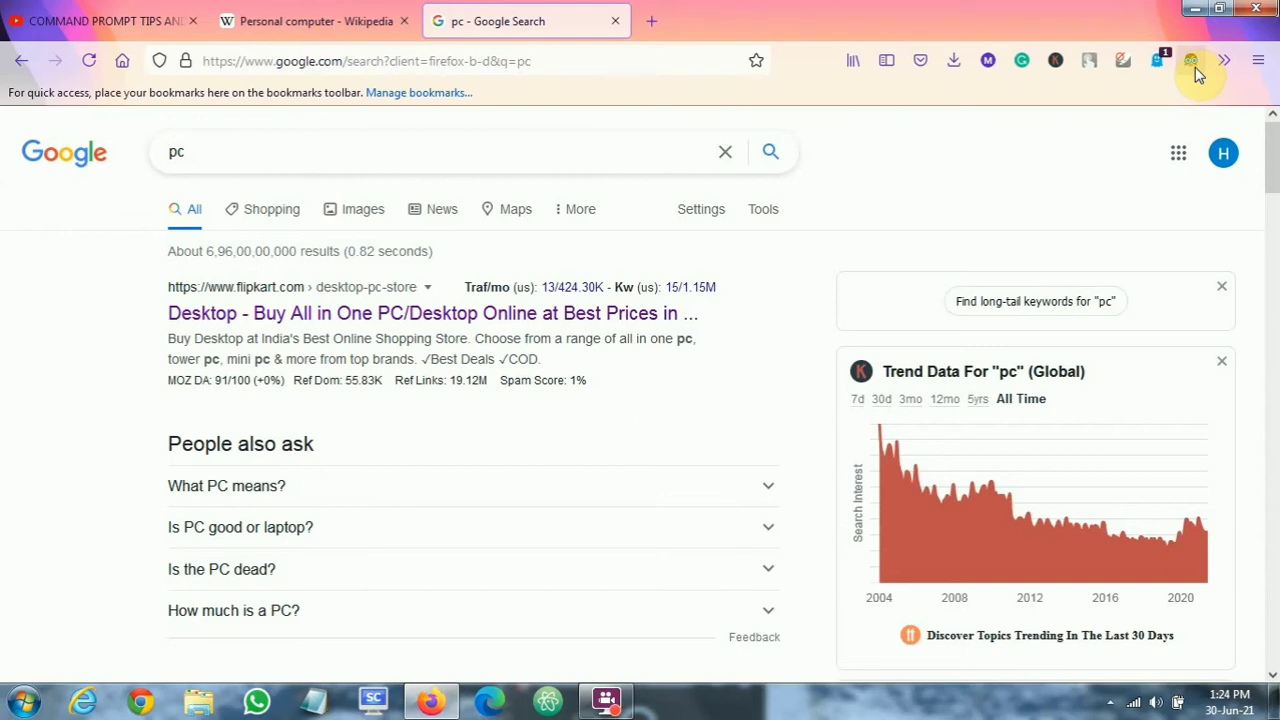
Open Dark Reader's extension management page in a new tab and review its description and settings.
click(648, 21)
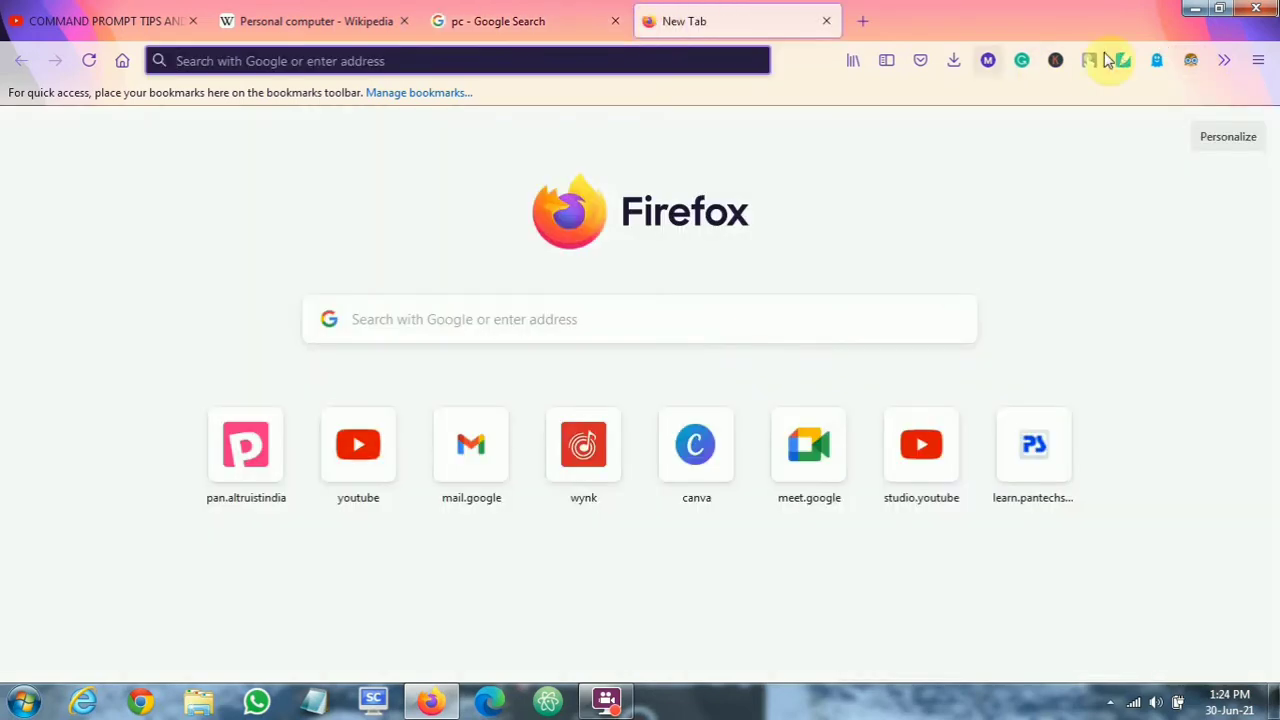
right_click(1191, 64)
click(1190, 76)
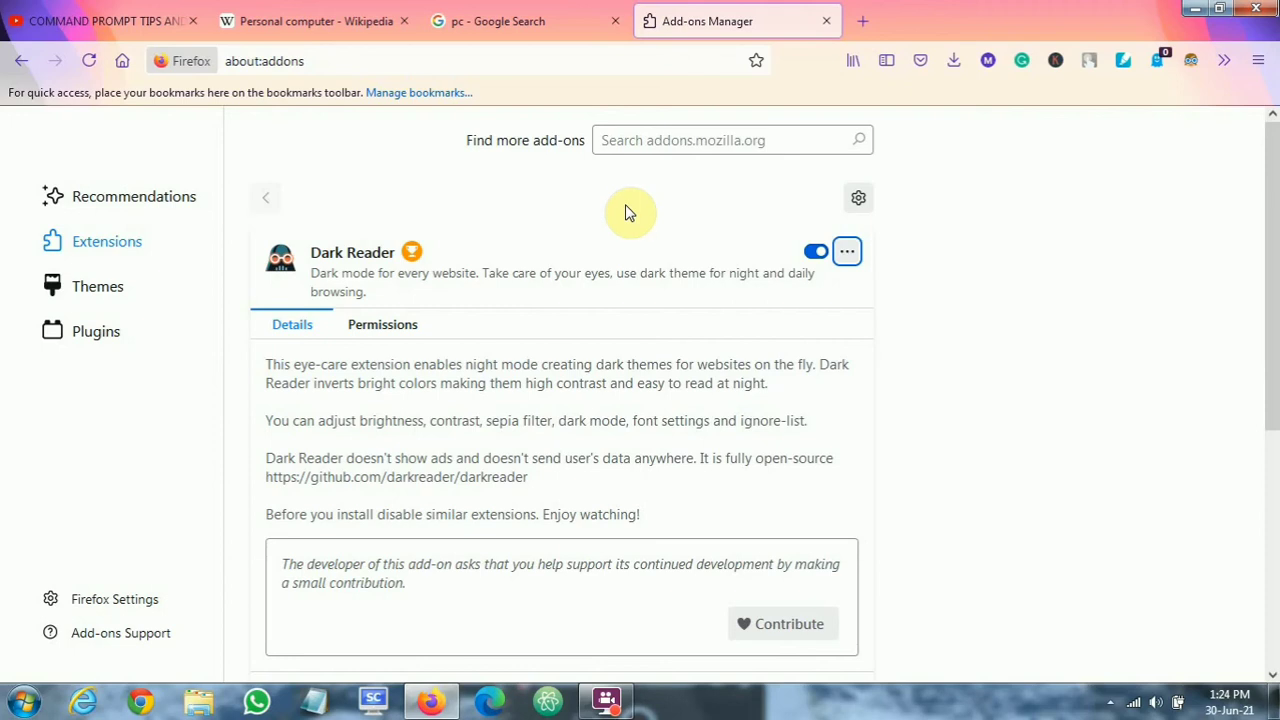
scroll(625, 212, down, 5)
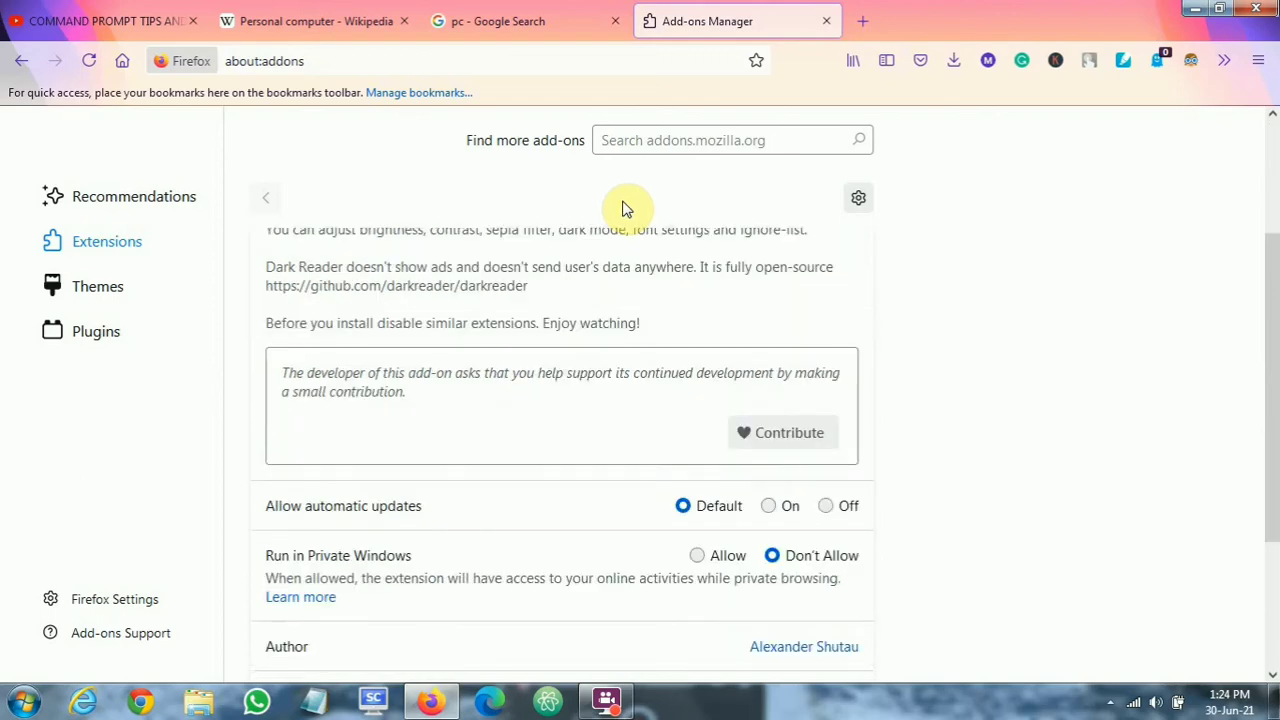
scroll(620, 240, up, 5)
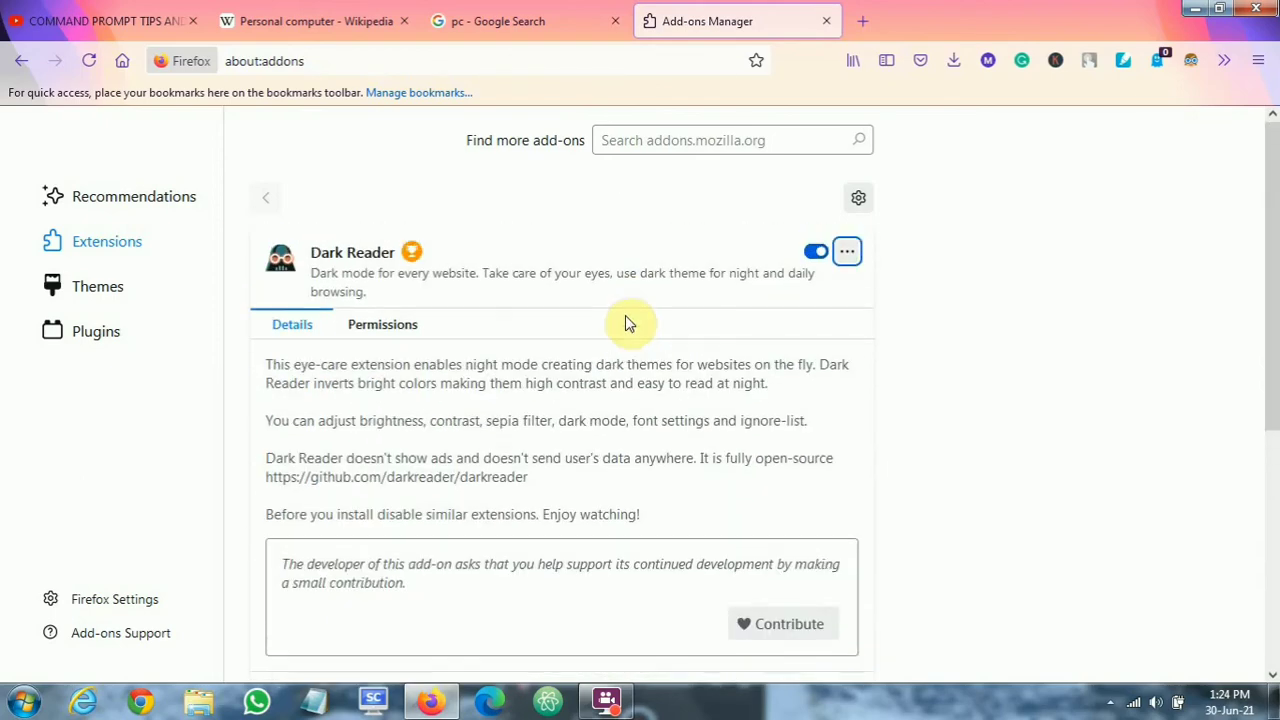
Disable and re-enable the Dark Reader extension, and reload the "pc" Google results page.
click(815, 254)
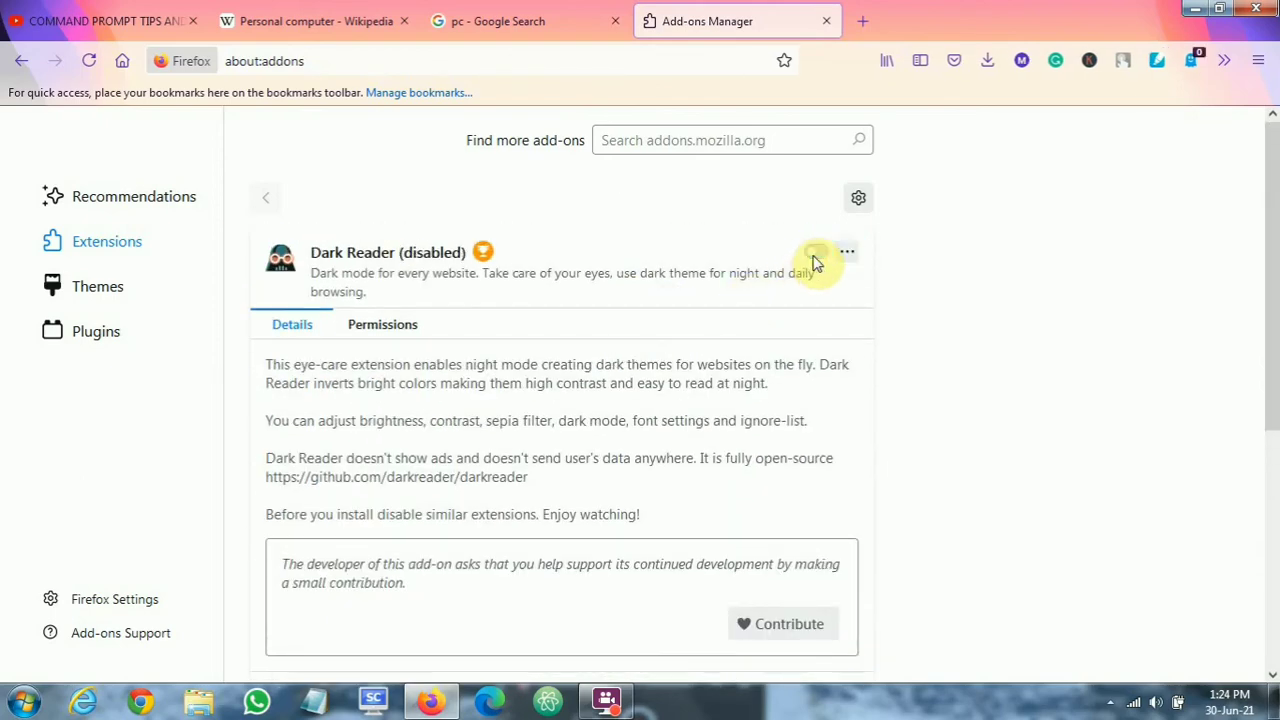
click(815, 253)
click(519, 12)
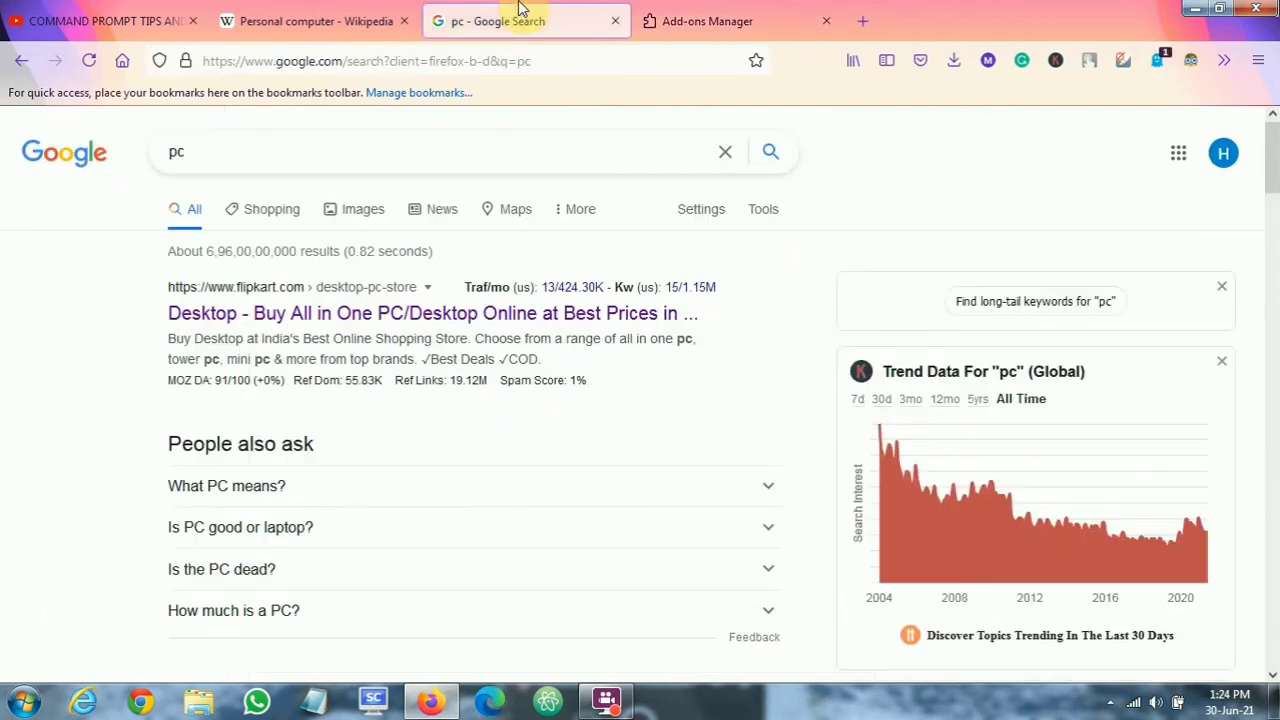
click(90, 62)
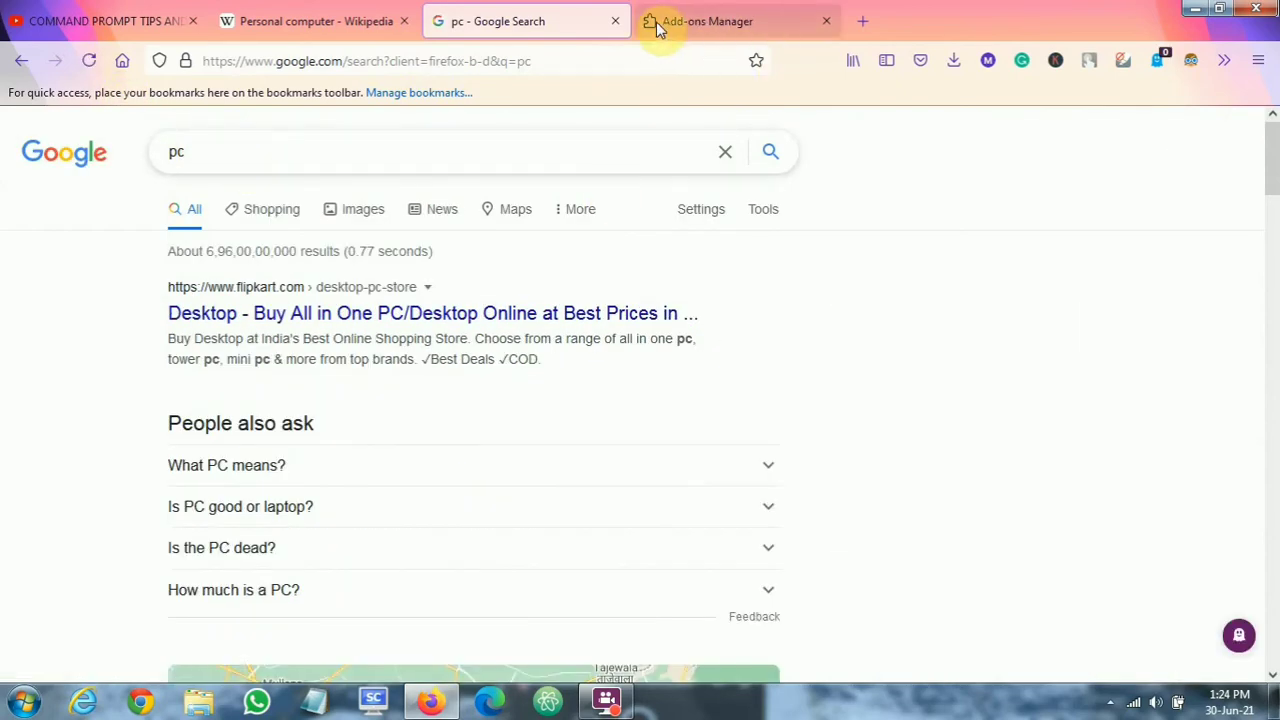
View Dark Reader's popup controls on the Google results page and on its Add-ons Manager page.
click(1191, 62)
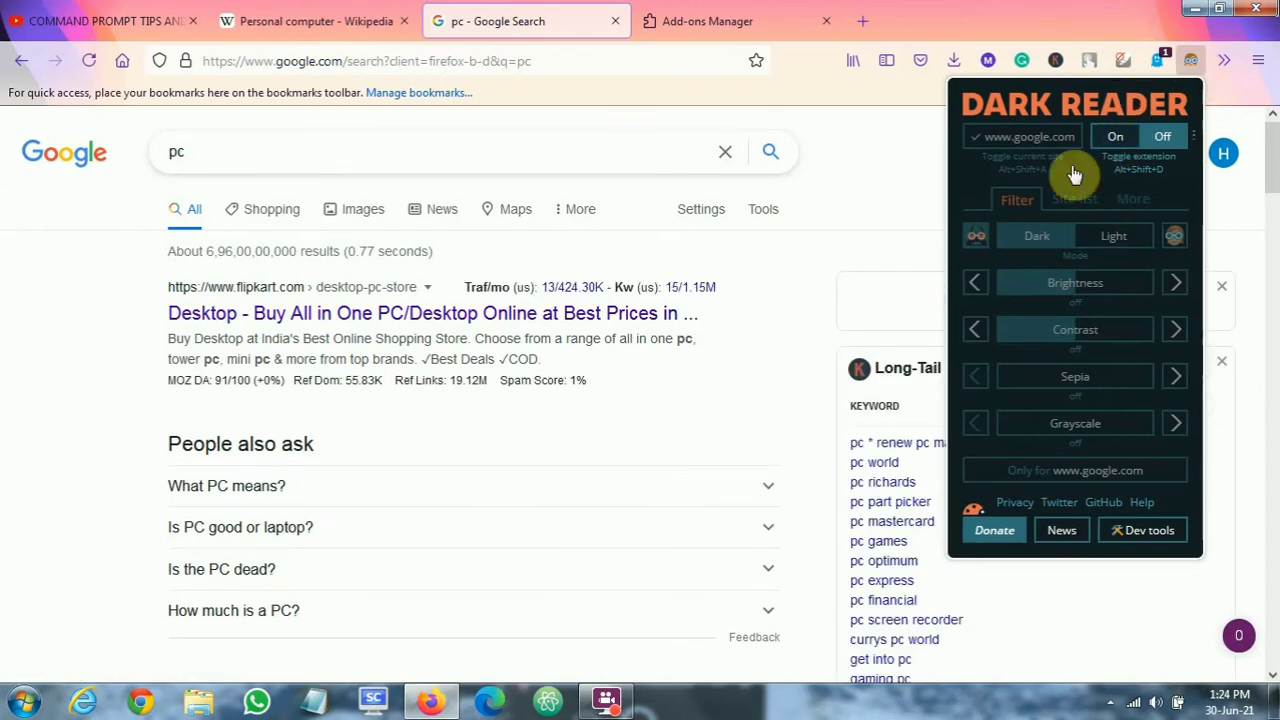
click(680, 21)
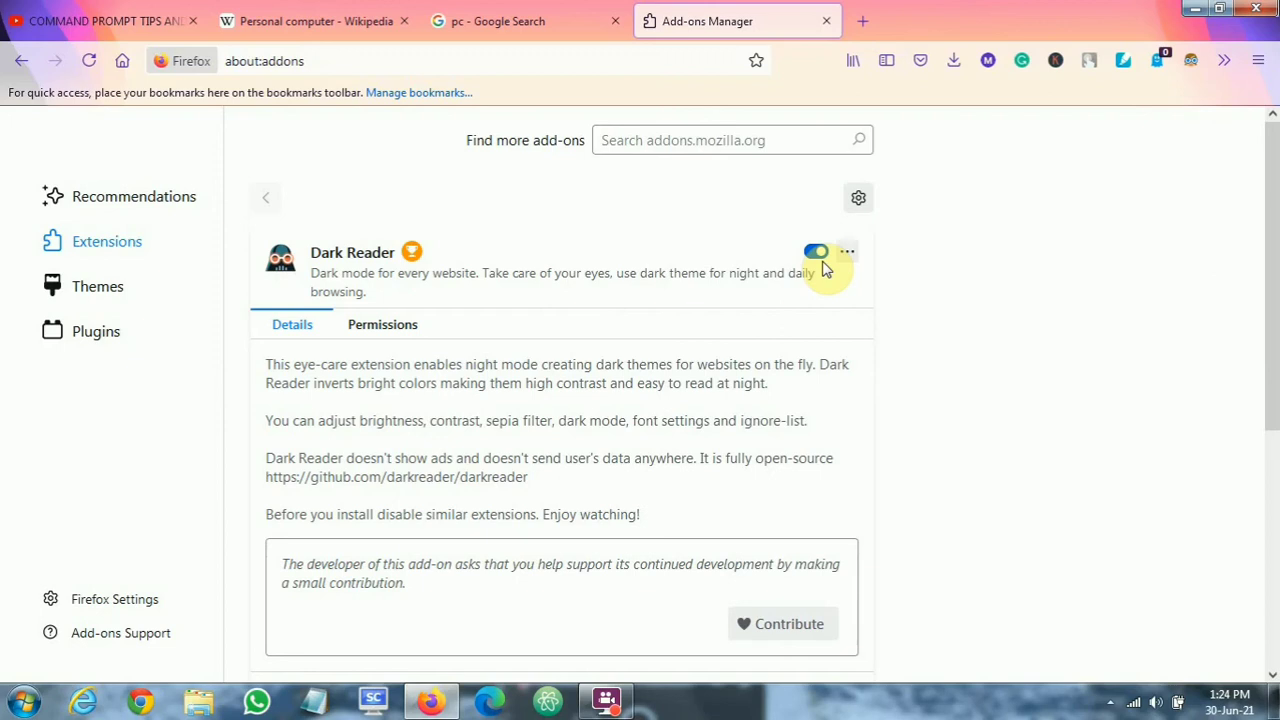
click(1191, 66)
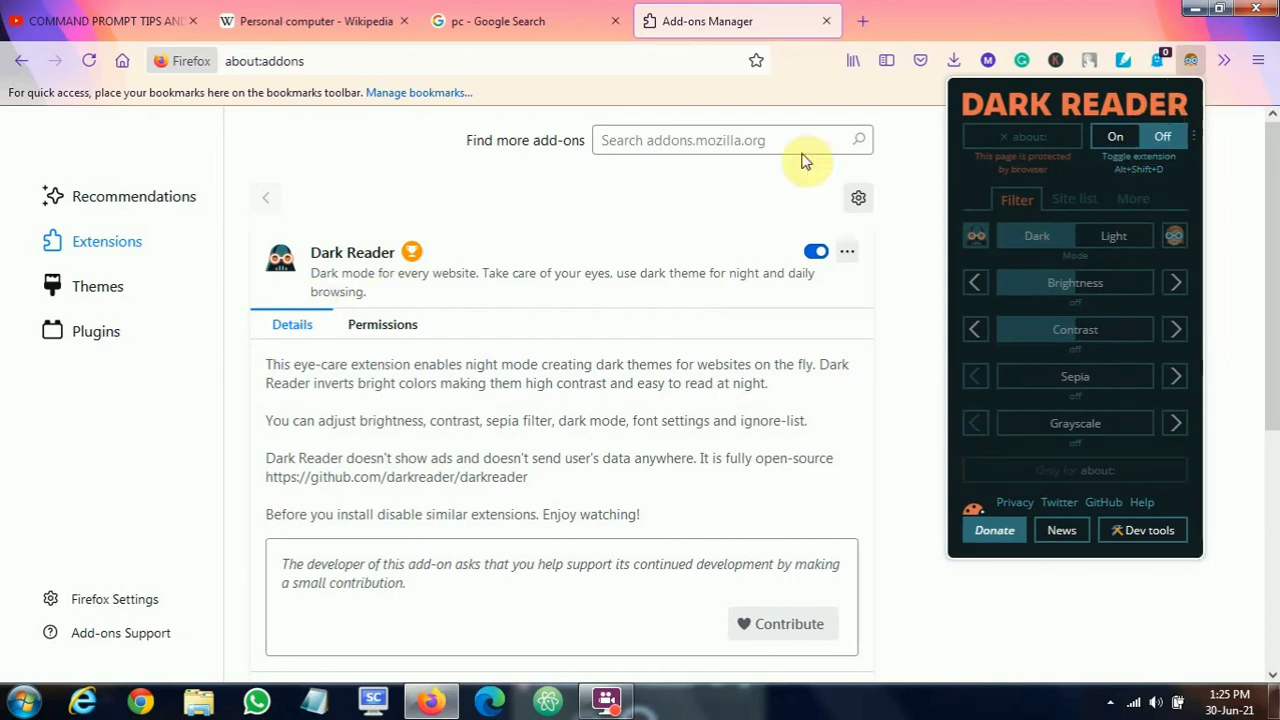
Turn Dark Reader on and check its dark theme on the "pc" Google results and the Wikipedia "Personal computer" article.
click(1118, 140)
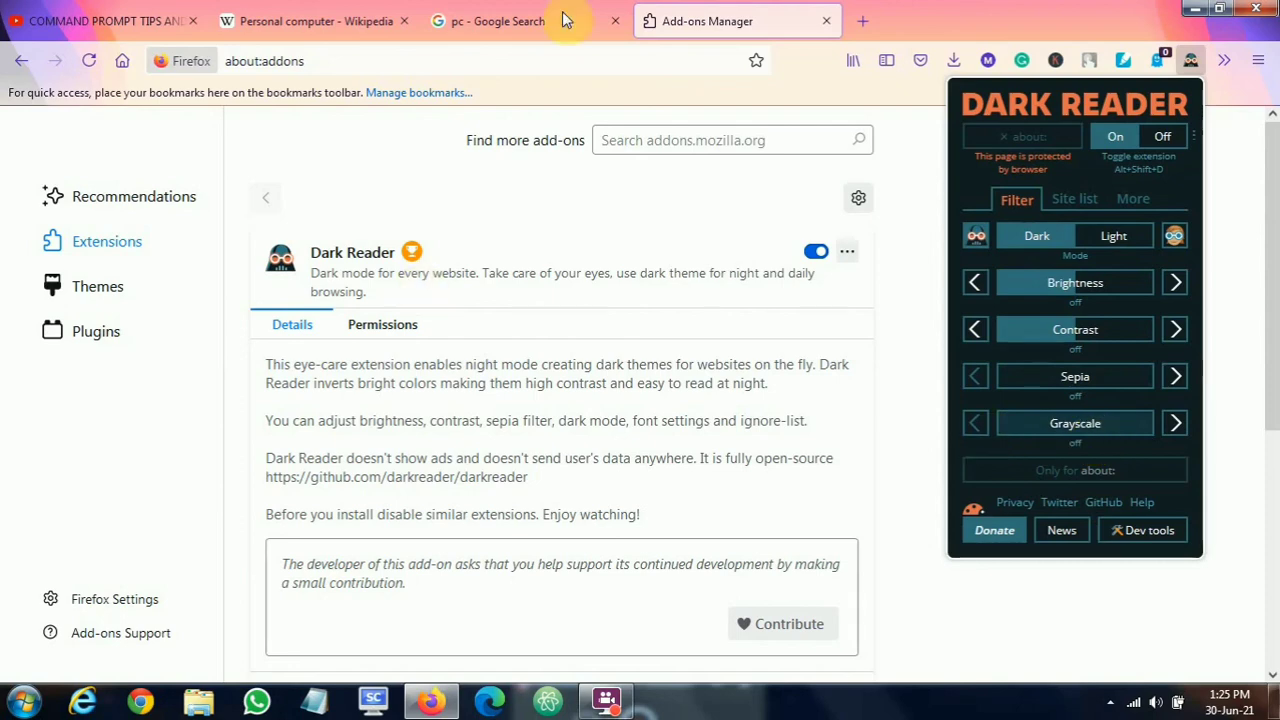
click(563, 178)
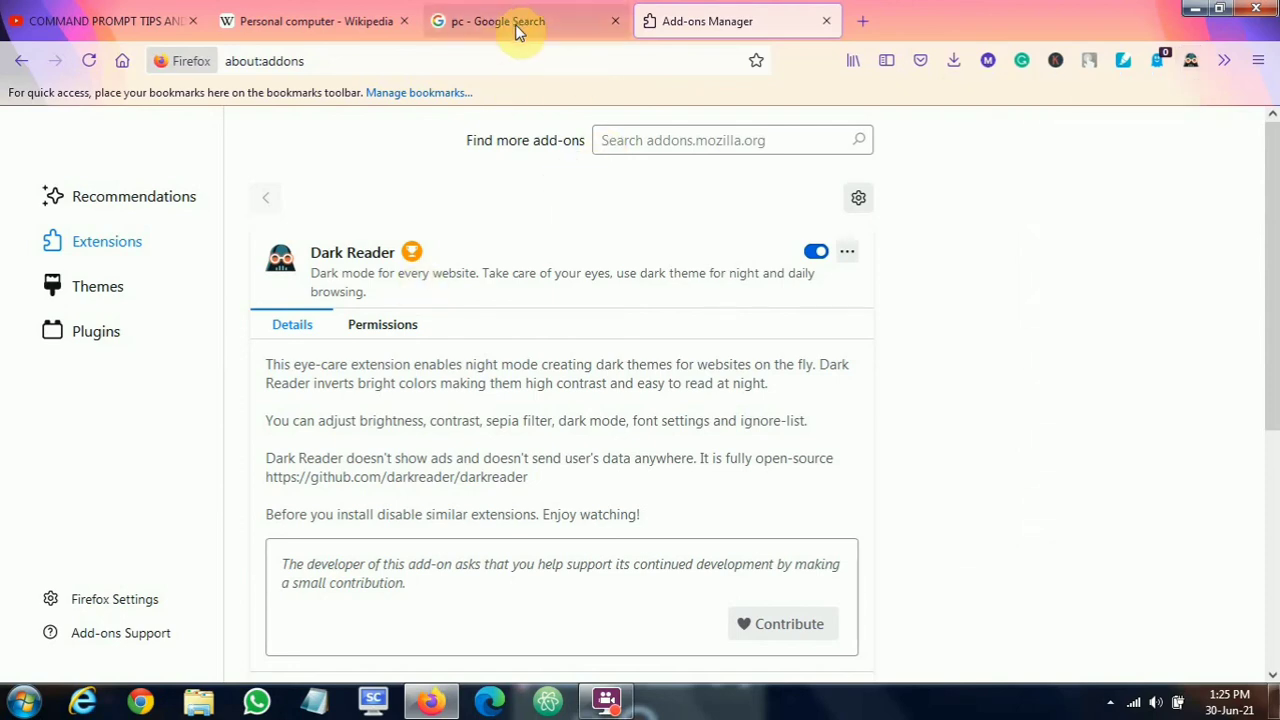
click(515, 24)
scroll(423, 286, down, 2)
click(330, 24)
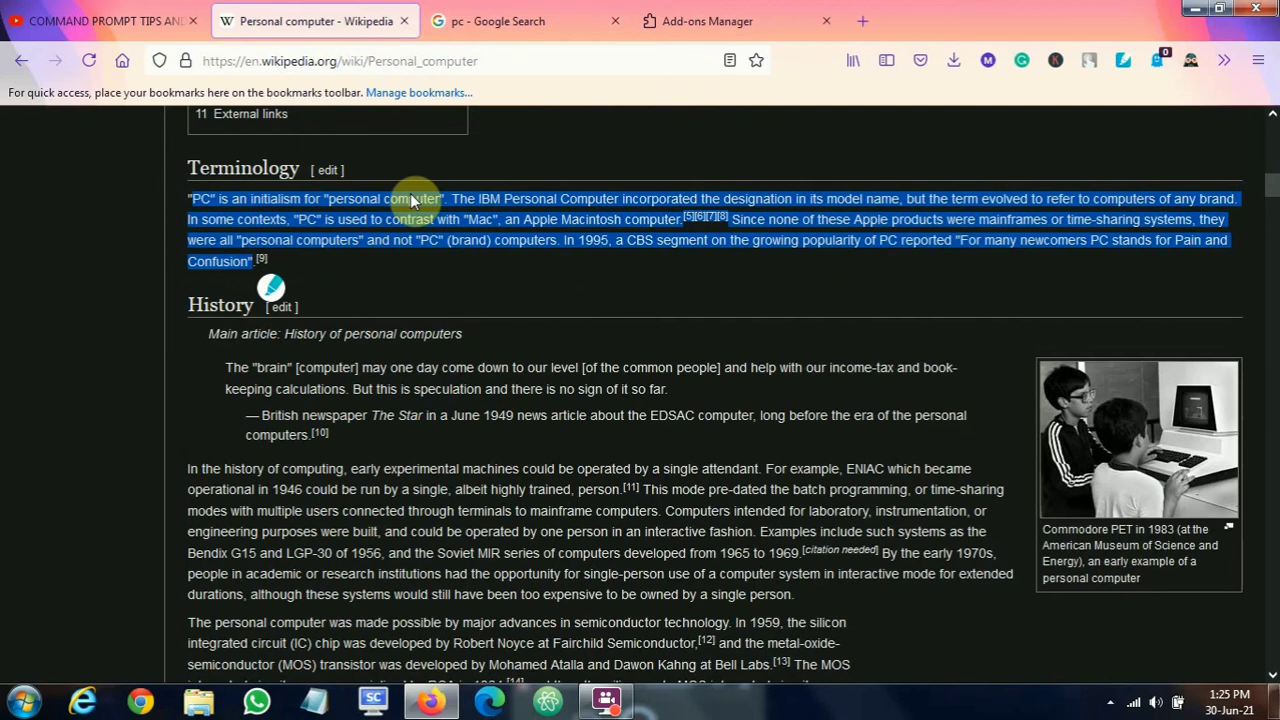
key(ctrl+Tab)
mouse_move(518, 712)
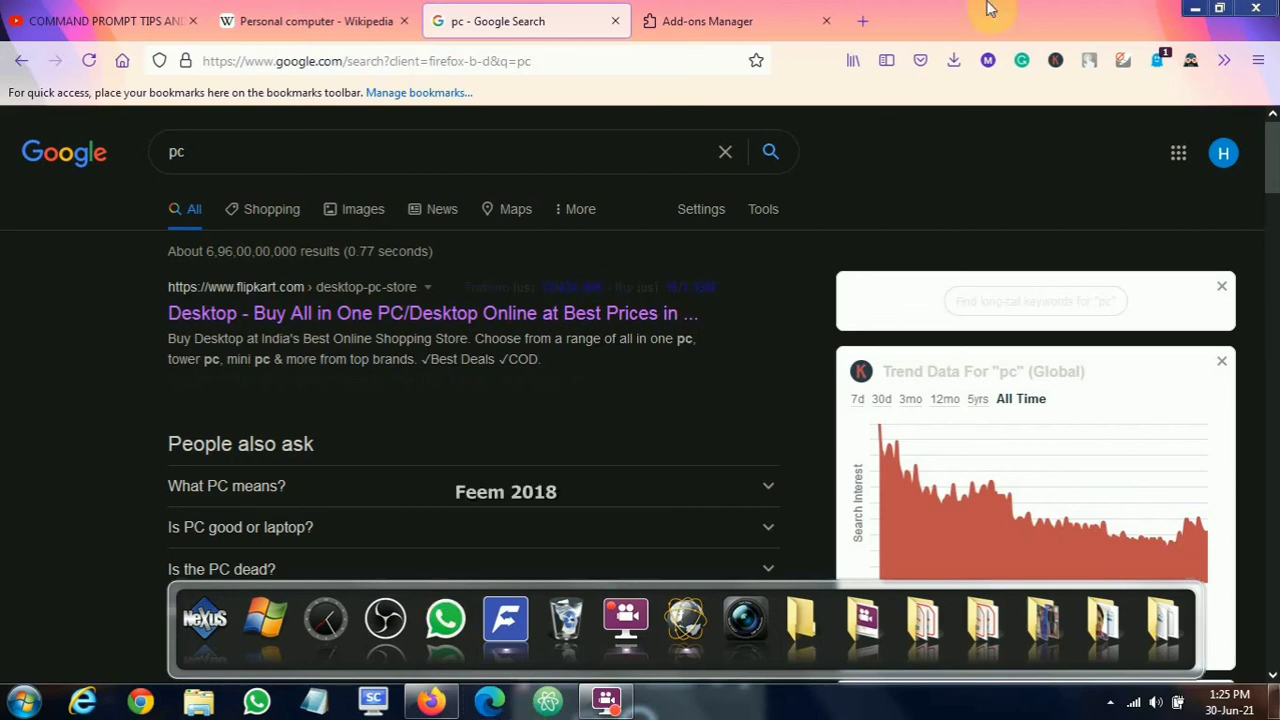
Return to Dark Reader's page in the Add-ons Manager and place the cursor in the add-on search field.
click(762, 18)
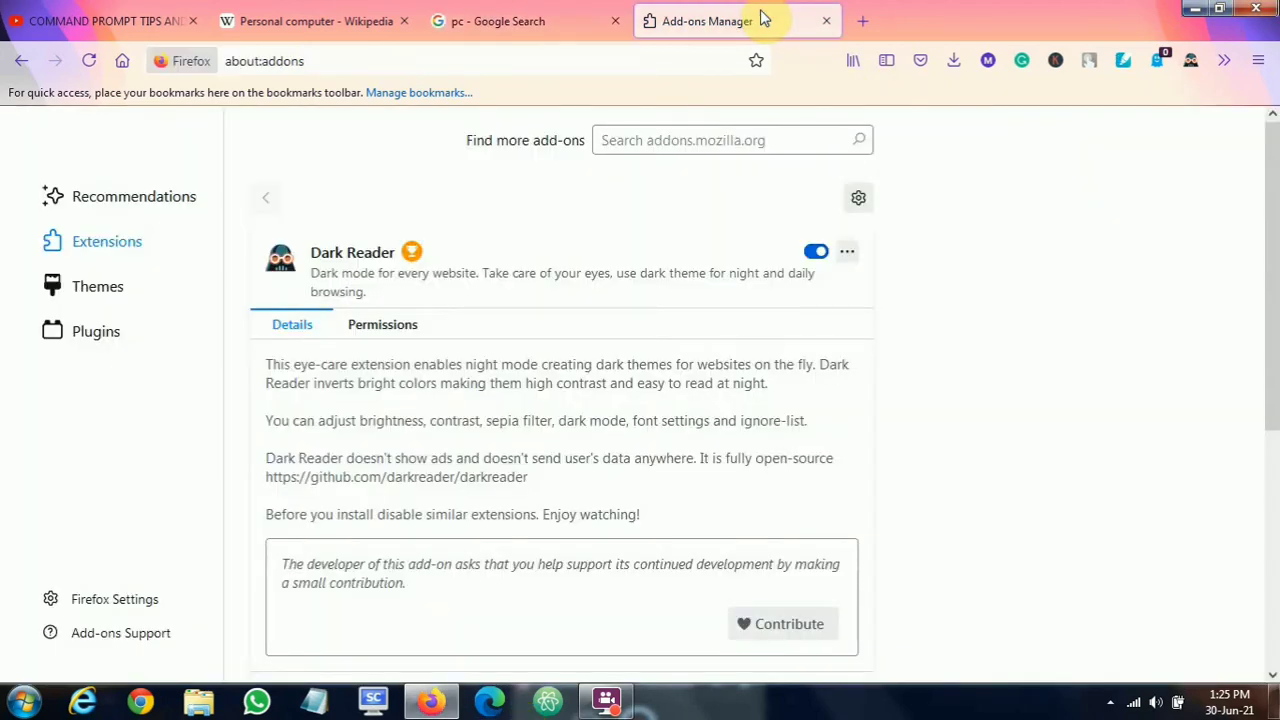
click(661, 150)
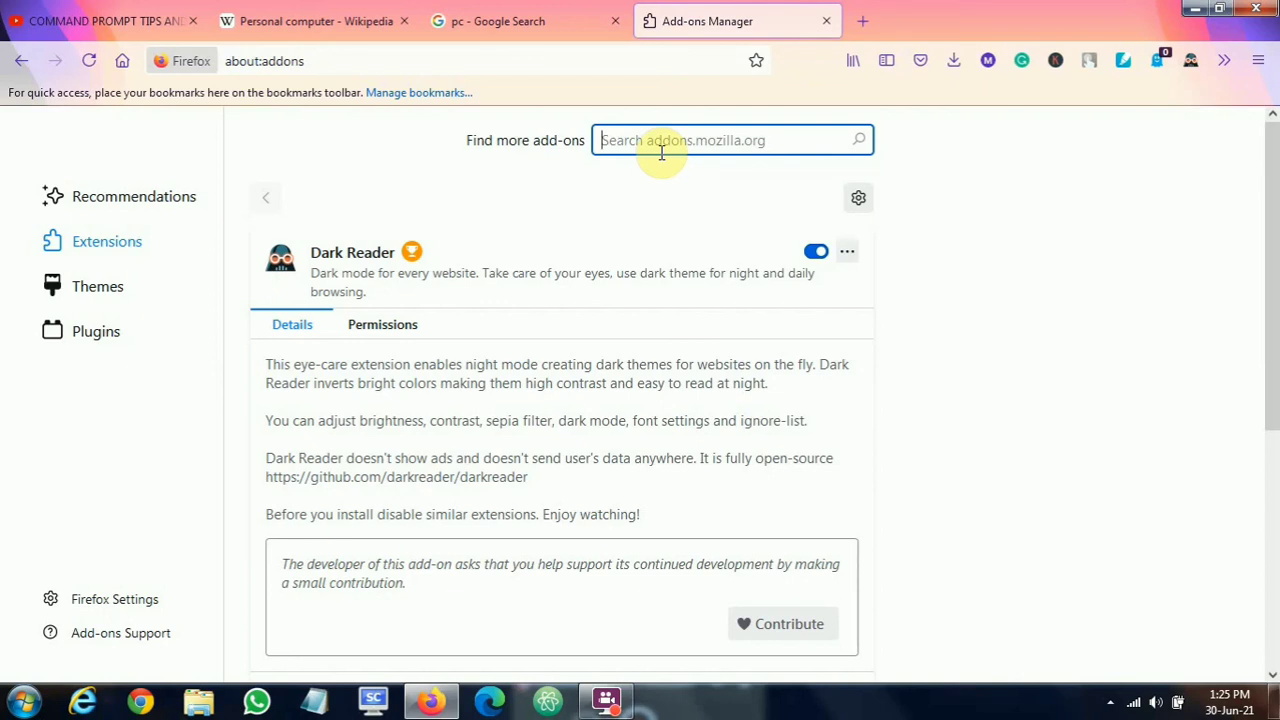